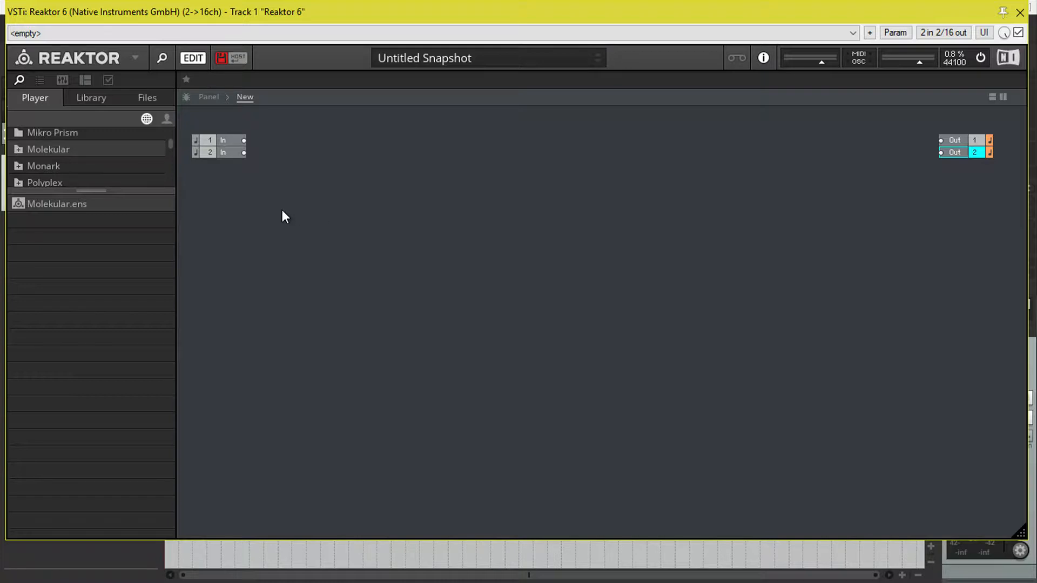
Delete the two In terminals from the ensemble structure
{"action": "left_click_drag", "start_coordinate": [282, 210], "coordinate": [223, 127]}
{"action": "key", "text": "Delete"}
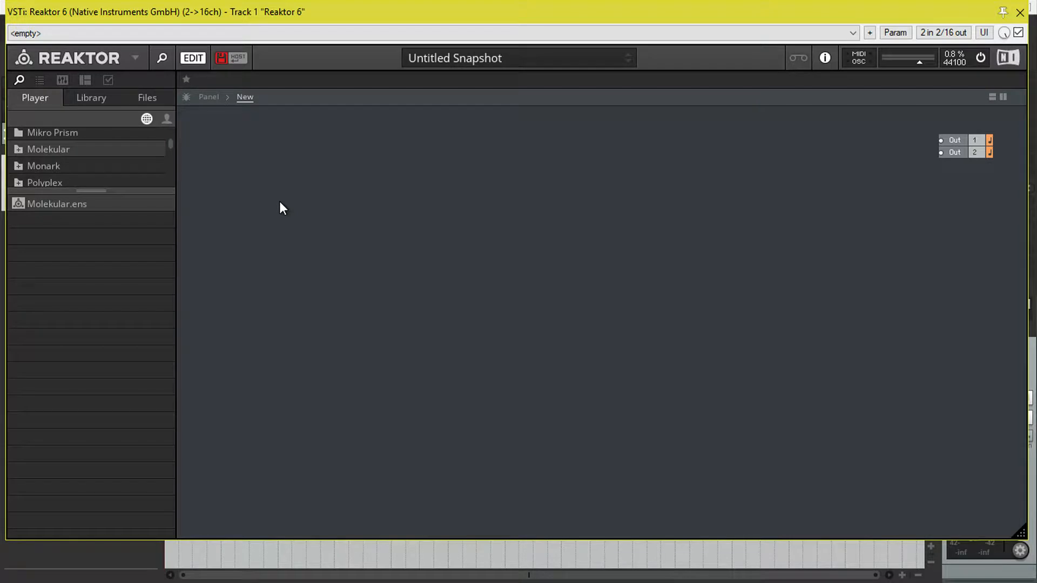
Add a MIDI In Gate module and place it where the ensemble's input terminals were
{"action": "right_click", "coordinate": [245, 167]}
{"action": "mouse_move", "coordinate": [331, 179]}
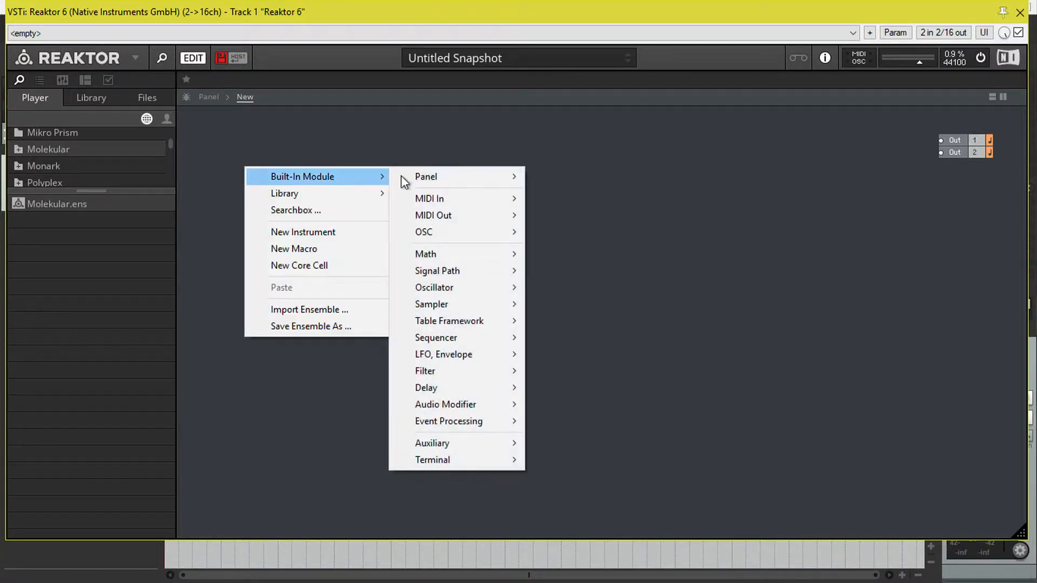
{"action": "mouse_move", "coordinate": [460, 198]}
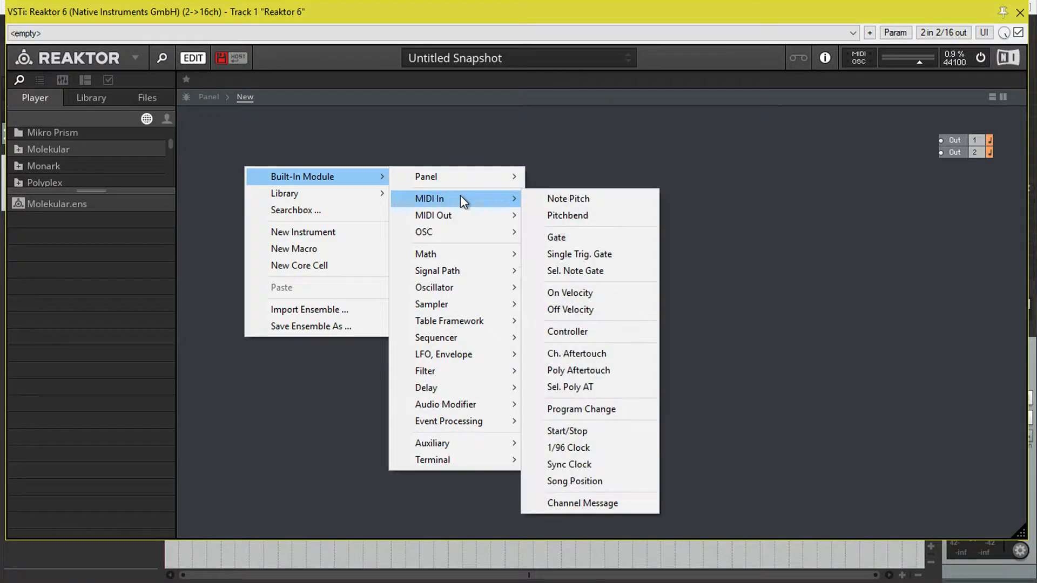
{"action": "left_click", "coordinate": [579, 241]}
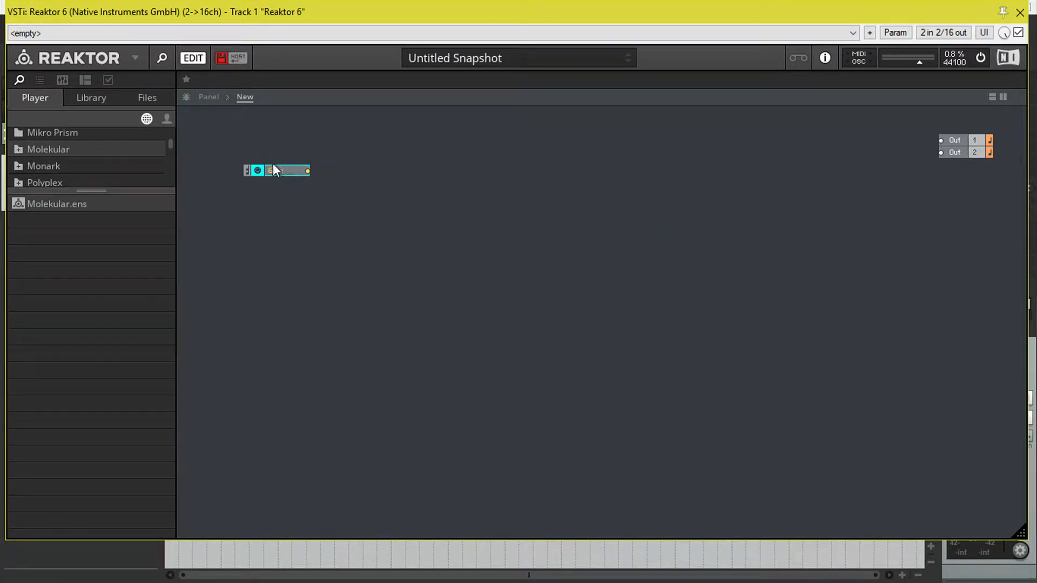
{"action": "left_click_drag", "start_coordinate": [273, 166], "coordinate": [246, 157]}
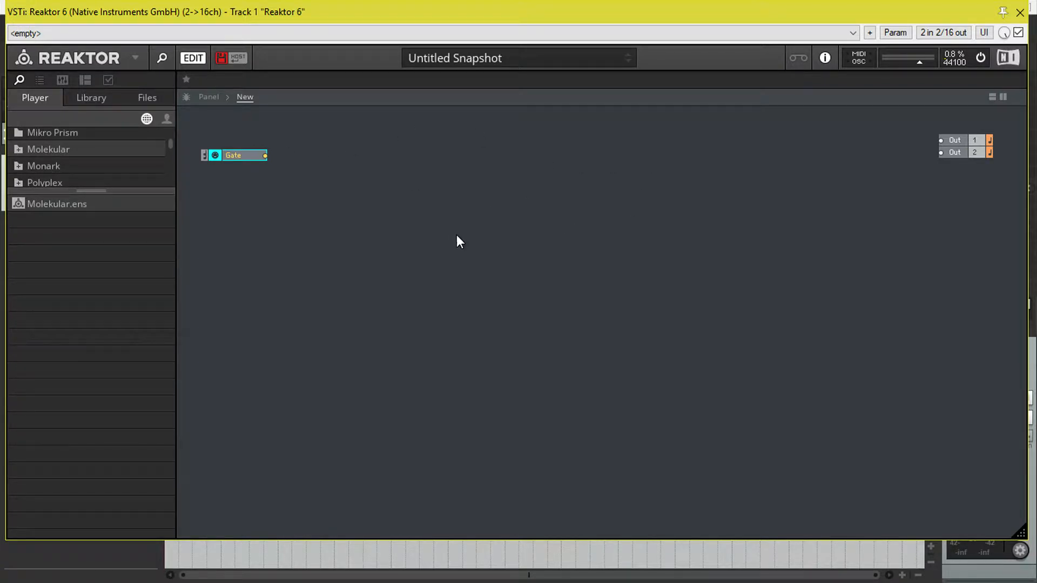
Add a Noise oscillator module in the middle of the structure
{"action": "right_click", "coordinate": [474, 226]}
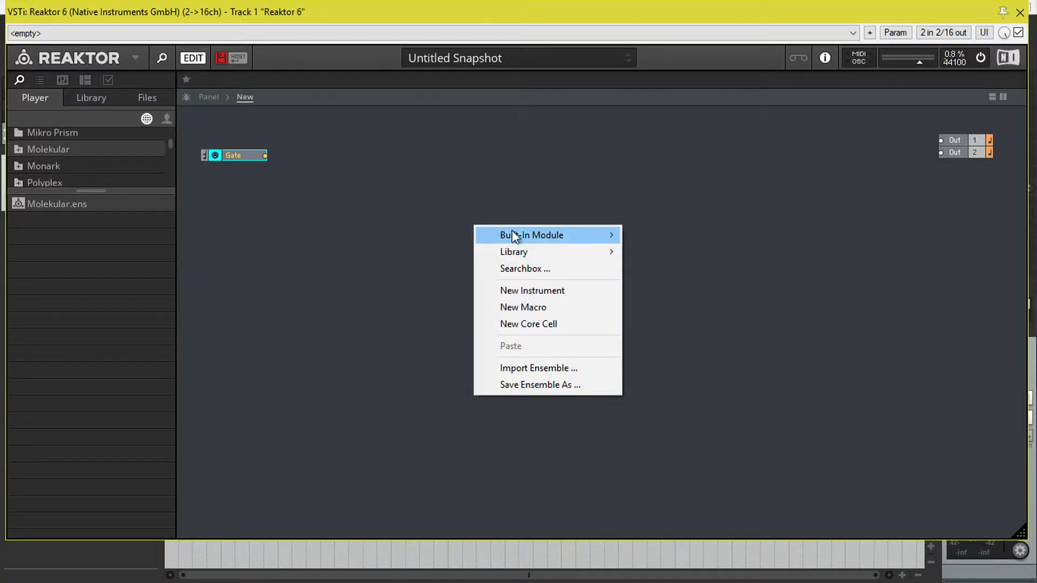
{"action": "mouse_move", "coordinate": [556, 234]}
{"action": "mouse_move", "coordinate": [691, 351]}
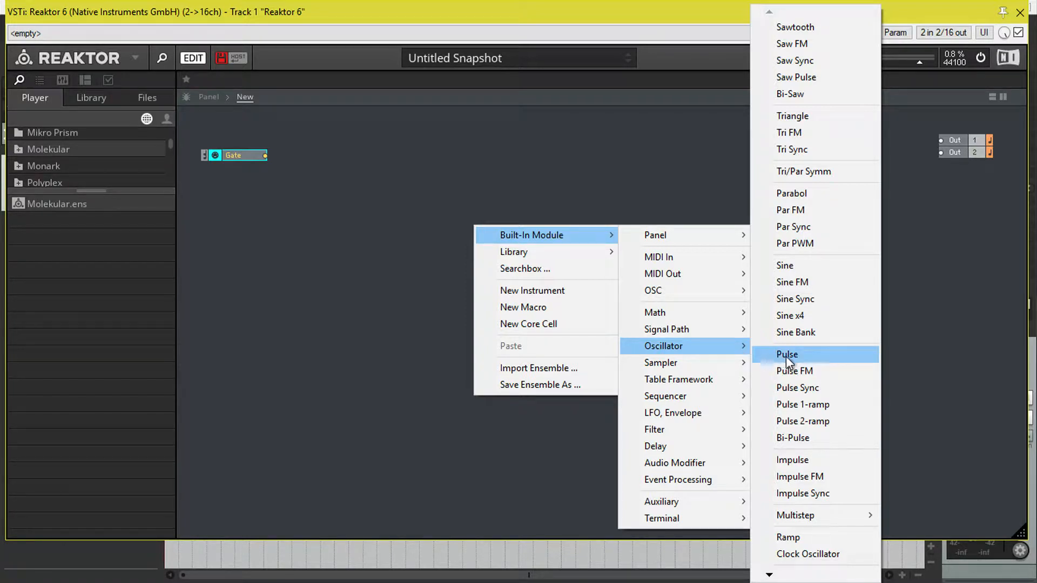
{"action": "mouse_move", "coordinate": [785, 577]}
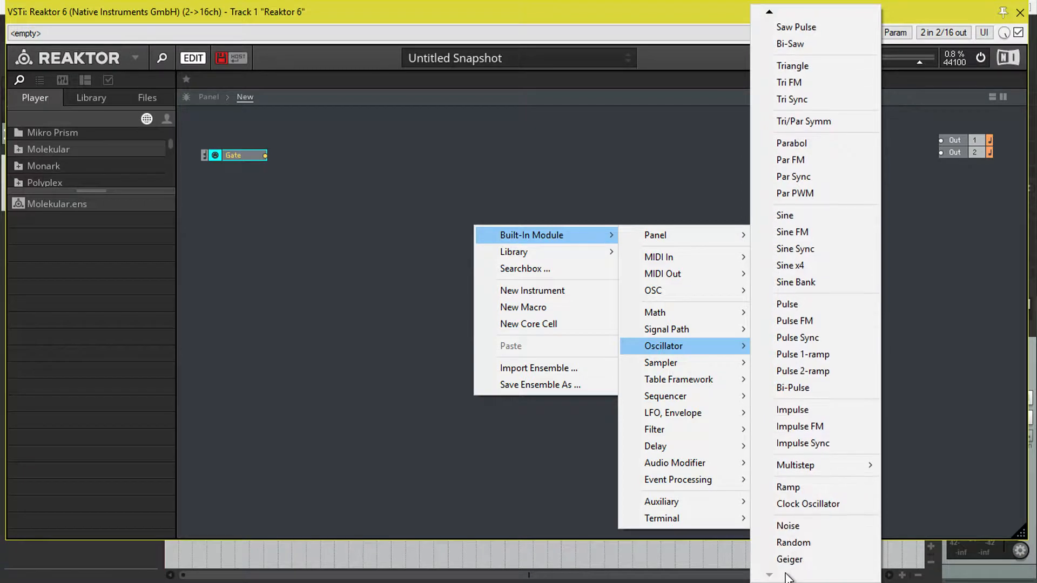
{"action": "left_click", "coordinate": [795, 528]}
Add a Sine oscillator module and align it directly below the Noise module
{"action": "right_click", "coordinate": [574, 284]}
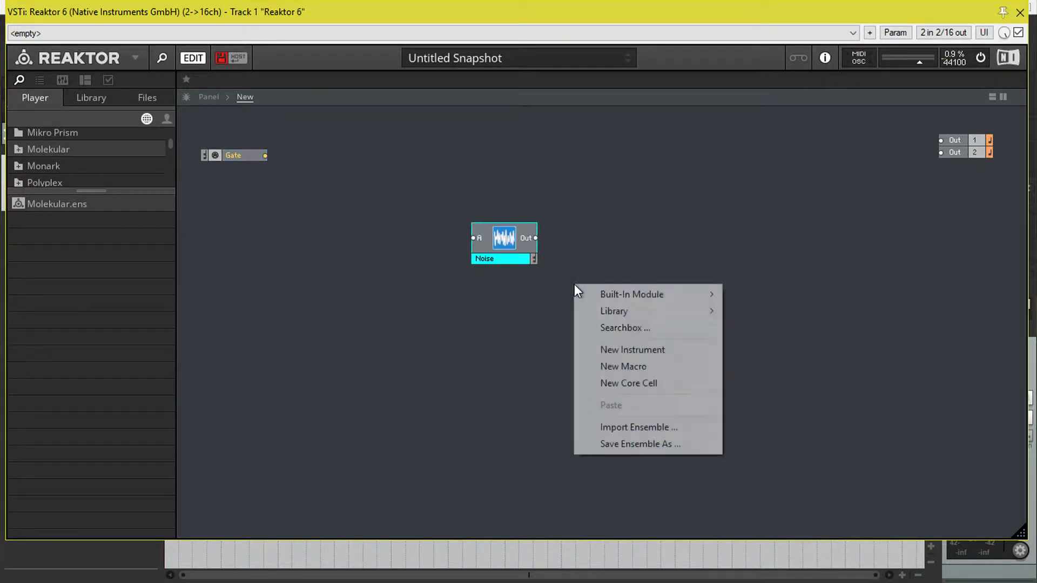
{"action": "mouse_move", "coordinate": [618, 294]}
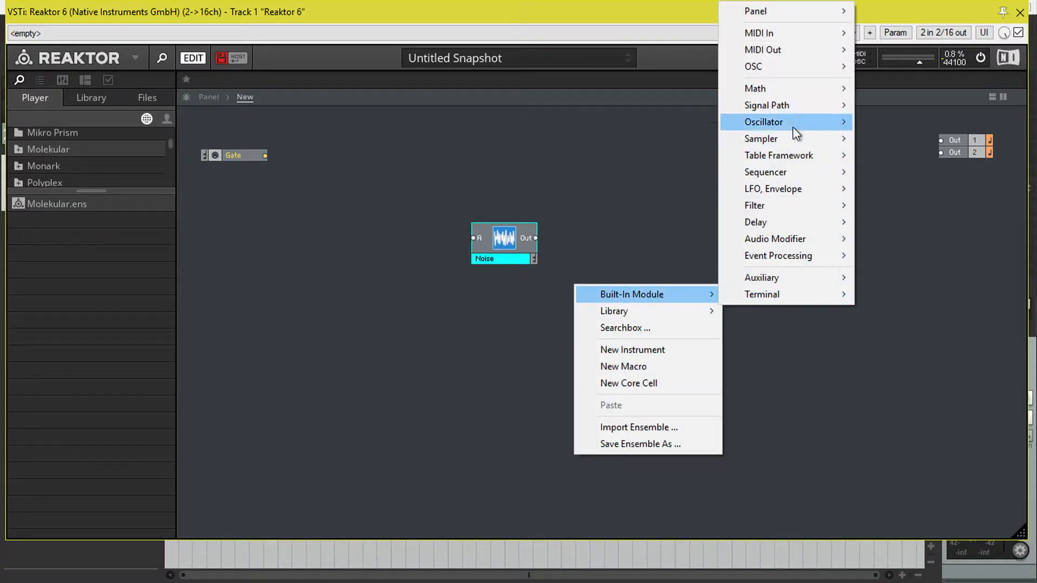
{"action": "mouse_move", "coordinate": [793, 127]}
{"action": "left_click", "coordinate": [904, 265]}
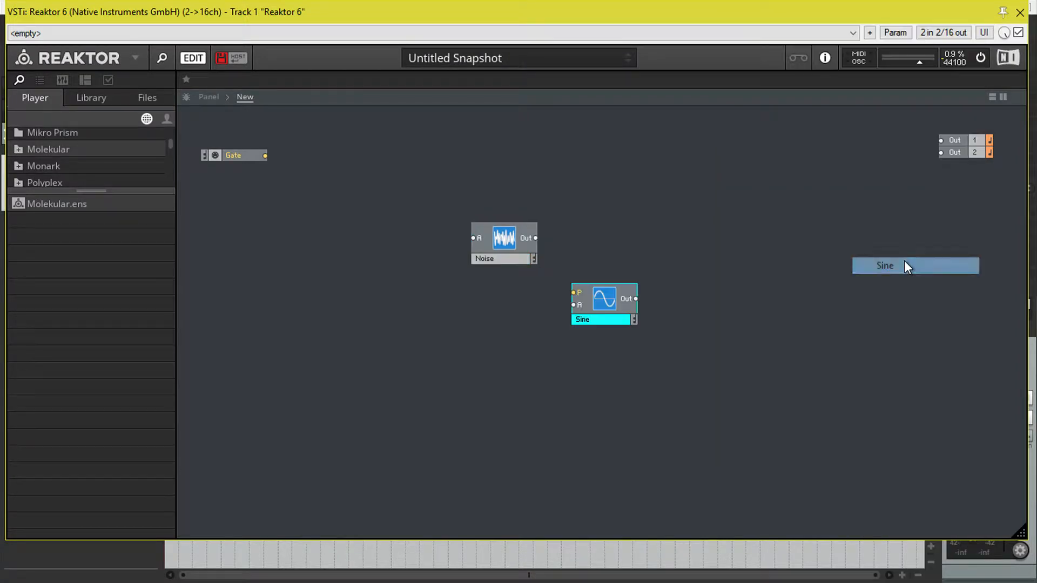
{"action": "left_click_drag", "start_coordinate": [592, 300], "coordinate": [511, 306]}
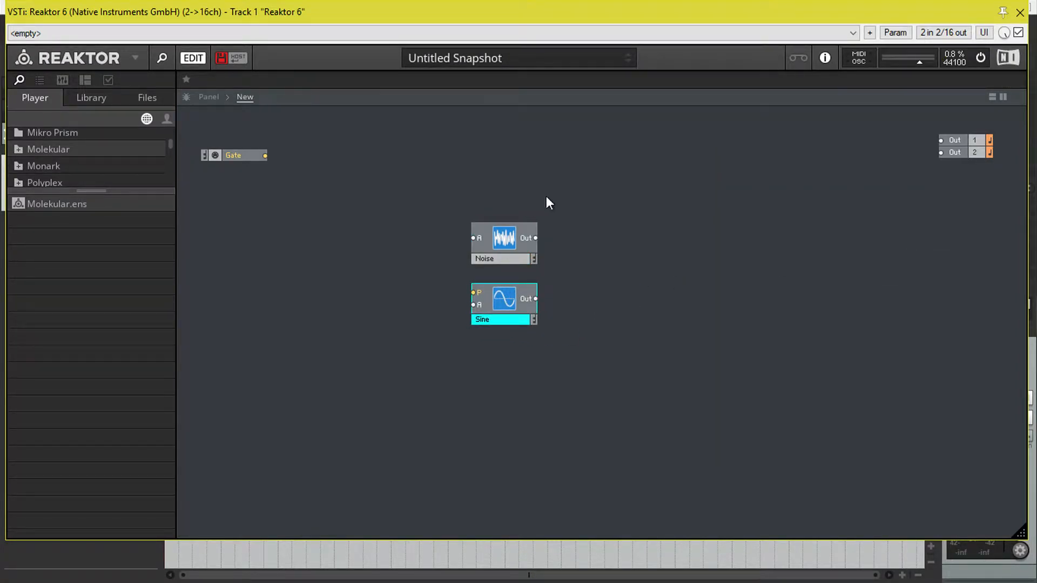
Move the Noise and Sine modules together higher up and slightly closer to the outputs
{"action": "left_click_drag", "start_coordinate": [601, 193], "coordinate": [451, 361]}
{"action": "left_click_drag", "start_coordinate": [510, 294], "coordinate": [546, 234]}
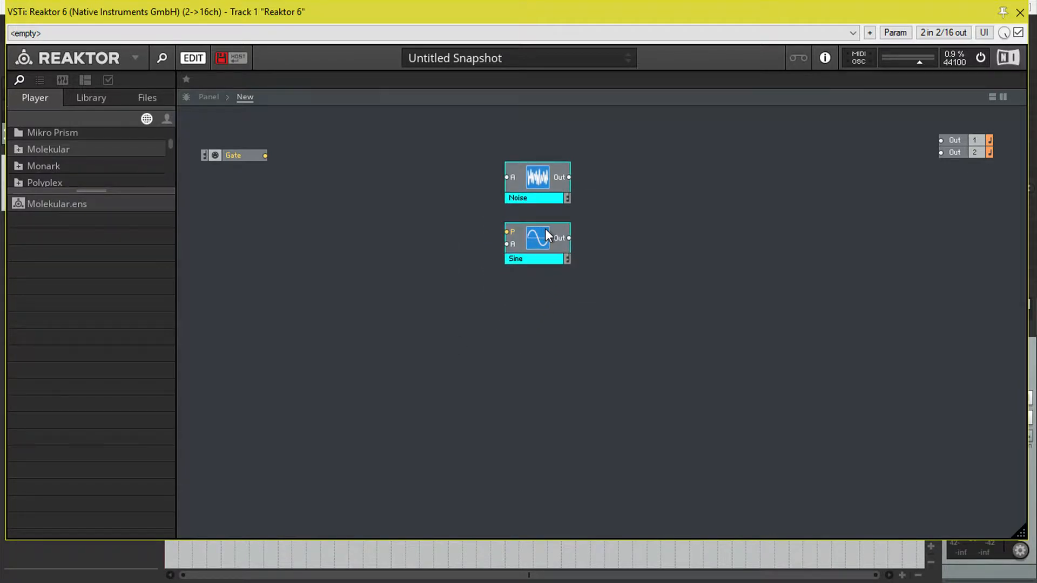
{"action": "left_click", "coordinate": [405, 266]}
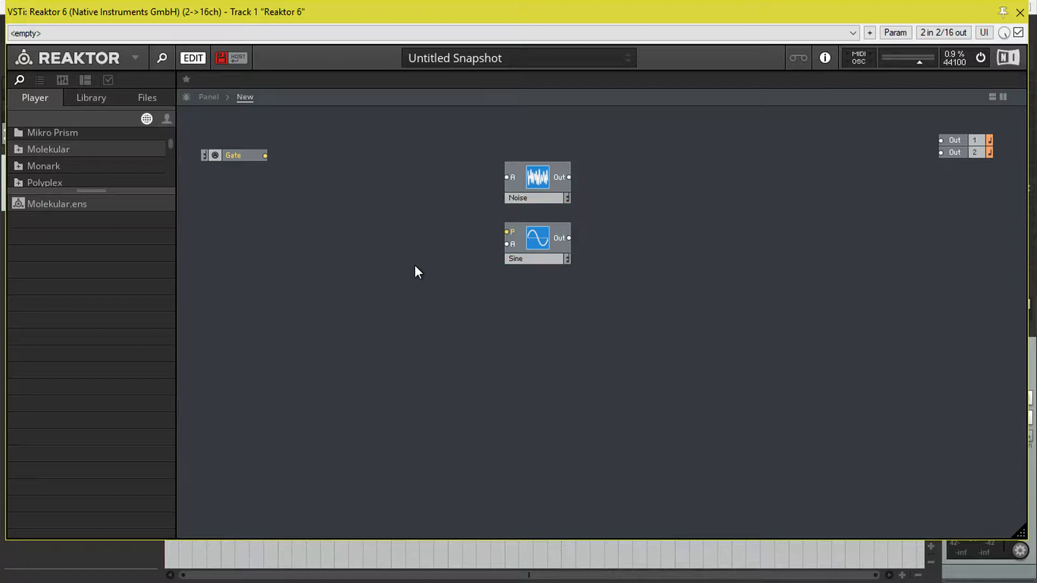
{"action": "left_click", "coordinate": [543, 181]}
{"action": "left_click", "coordinate": [540, 262]}
{"action": "left_click", "coordinate": [543, 201]}
{"action": "left_click", "coordinate": [542, 237]}
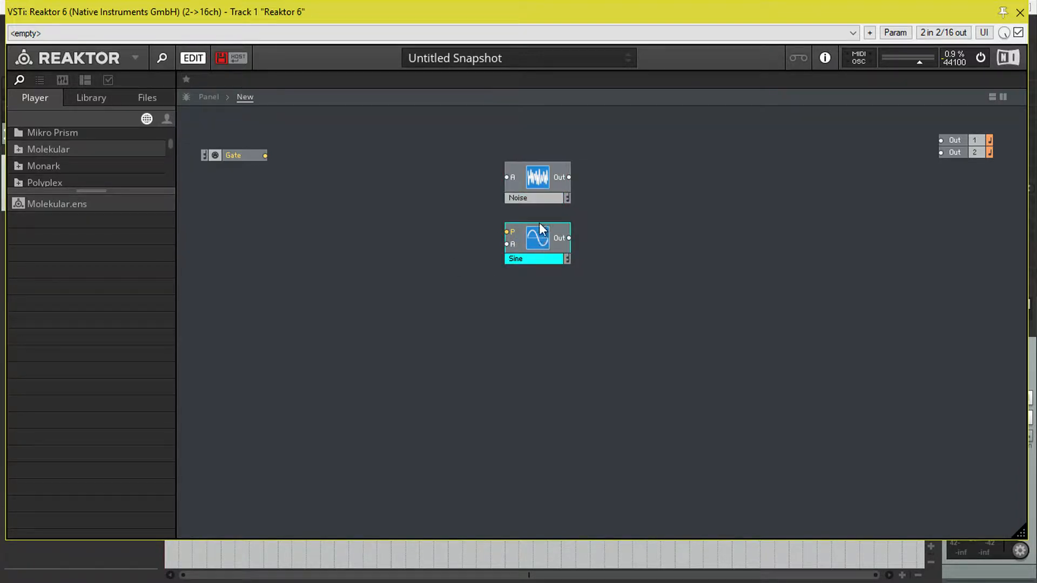
{"action": "left_click", "coordinate": [534, 187]}
Level the Gate module with the Noise module and wire its output to the A inputs of both Noise and Sine
{"action": "left_click_drag", "start_coordinate": [227, 155], "coordinate": [236, 174]}
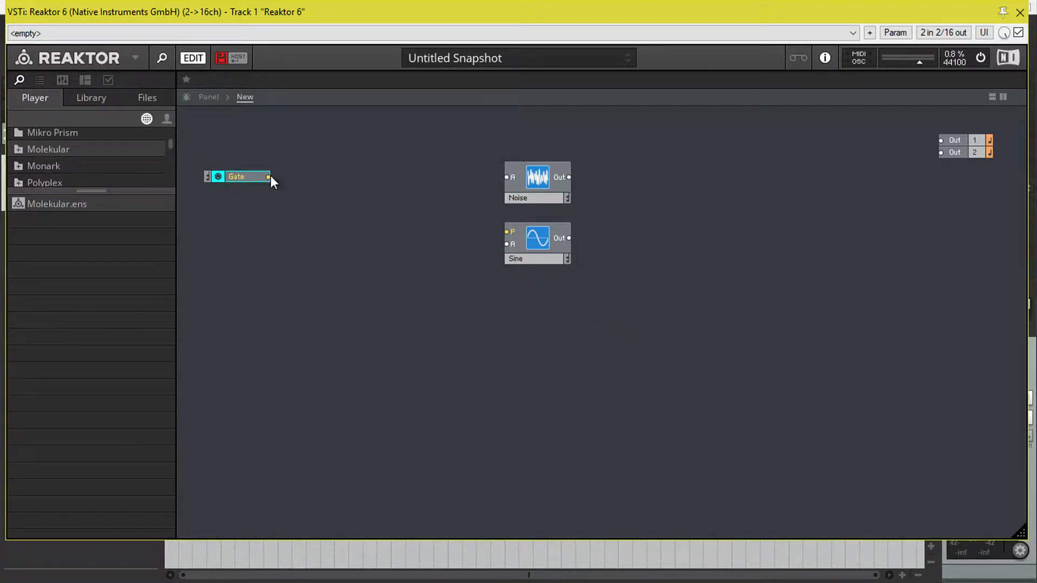
{"action": "left_click_drag", "start_coordinate": [268, 177], "coordinate": [507, 177]}
{"action": "left_click_drag", "start_coordinate": [268, 177], "coordinate": [507, 243]}
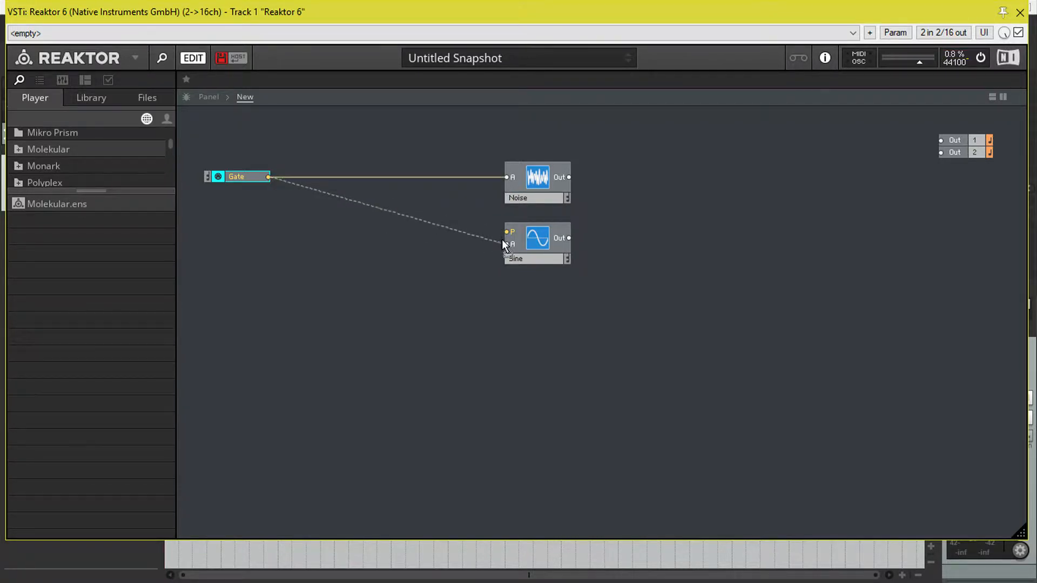
Add a Math Add module between the oscillators and the output terminals
{"action": "left_click_drag", "start_coordinate": [568, 238], "coordinate": [718, 231]}
{"action": "right_click", "coordinate": [718, 231]}
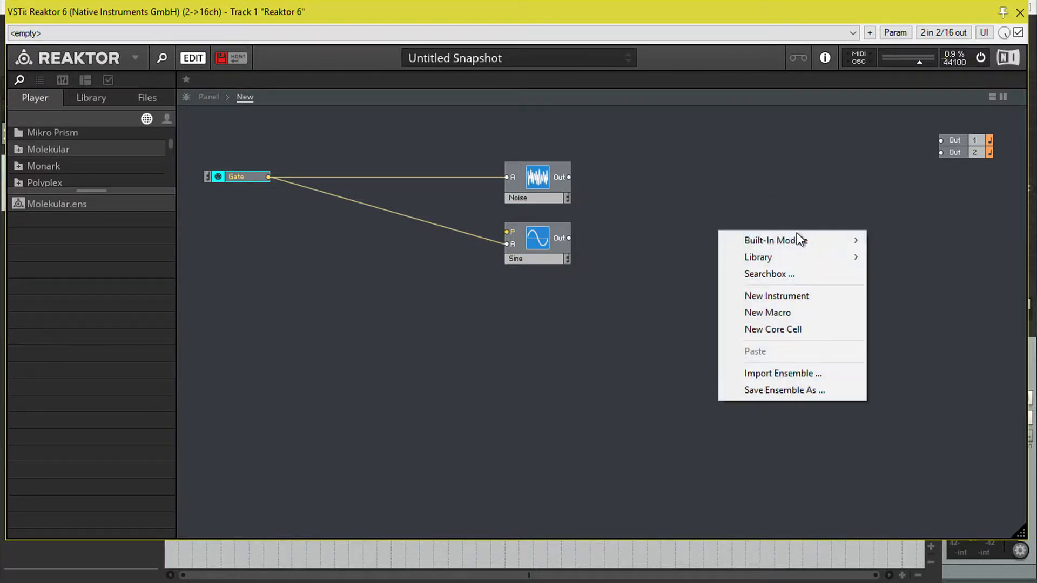
{"action": "mouse_move", "coordinate": [799, 240]}
{"action": "mouse_move", "coordinate": [918, 319]}
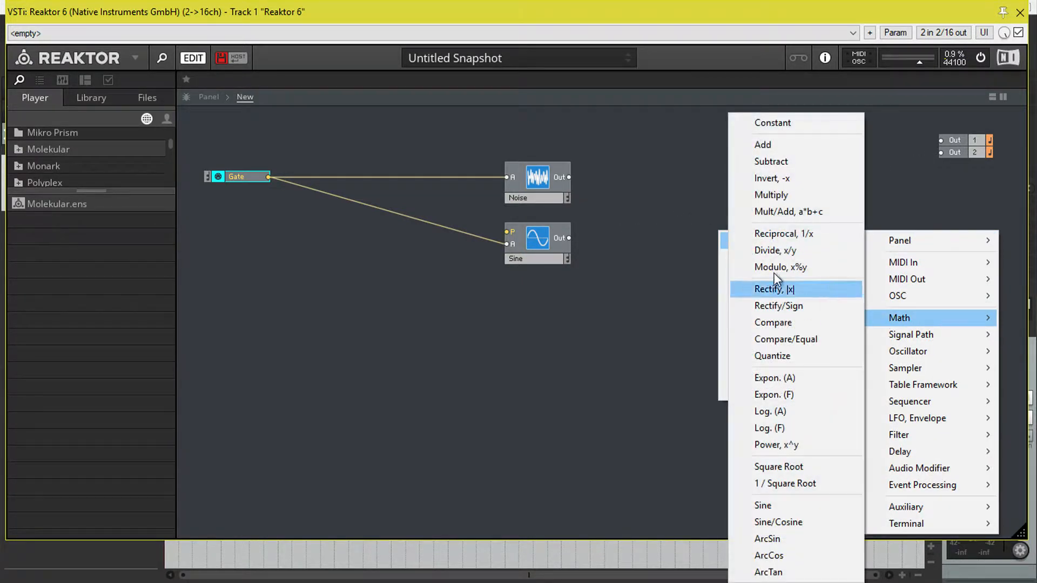
{"action": "left_click", "coordinate": [772, 142]}
Wire the Noise and Sine outputs into the Add module and its output to both Out 1 and Out 2
{"action": "left_click_drag", "start_coordinate": [569, 177], "coordinate": [719, 236]}
{"action": "left_click_drag", "start_coordinate": [570, 238], "coordinate": [941, 141]}
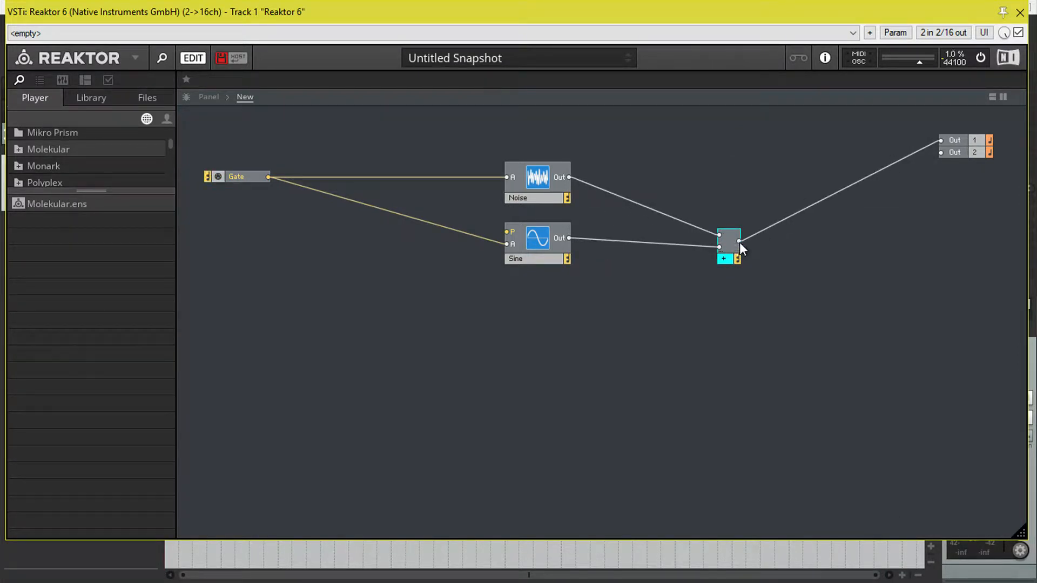
{"action": "left_click_drag", "start_coordinate": [739, 241], "coordinate": [940, 153]}
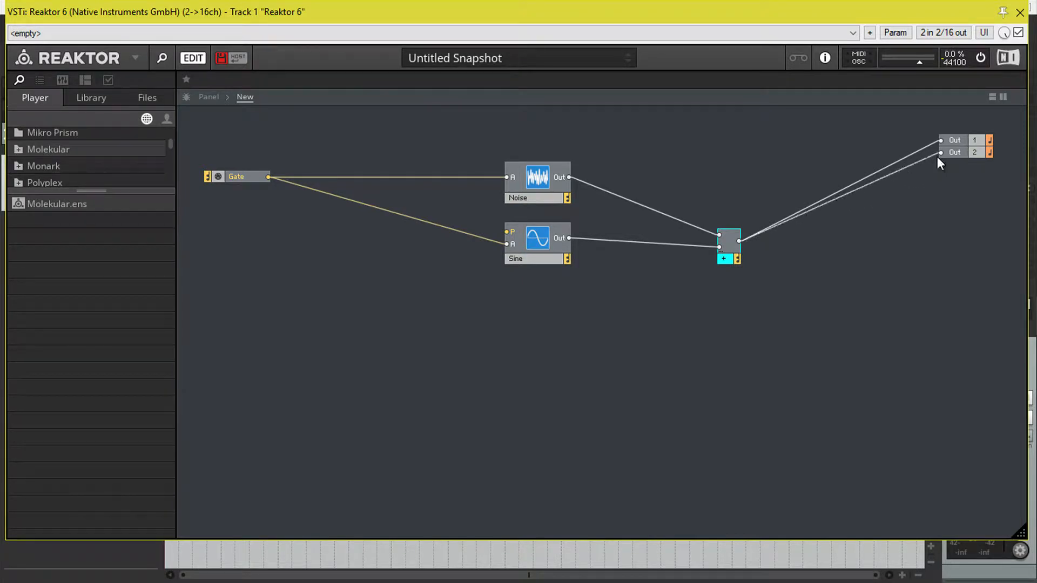
Create a constant of 60 on the Sine module's P input
{"action": "right_click", "coordinate": [510, 232]}
{"action": "left_click", "coordinate": [546, 258]}
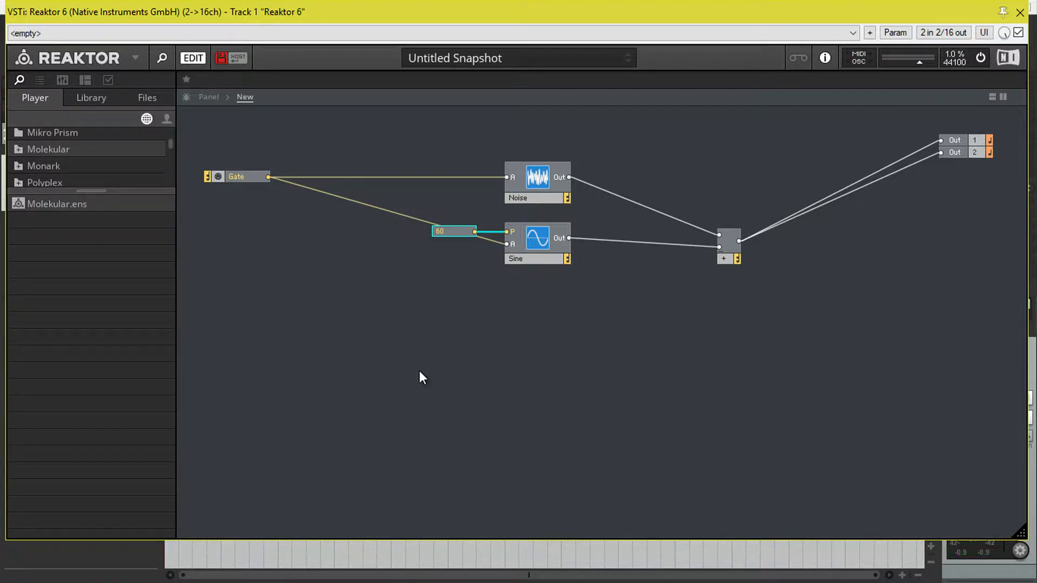
Move the Add module next to the output terminals and shift Noise, Sine and the pitch constant together closer to it
{"action": "left_click_drag", "start_coordinate": [723, 256], "coordinate": [871, 162]}
{"action": "left_click_drag", "start_coordinate": [575, 267], "coordinate": [490, 187]}
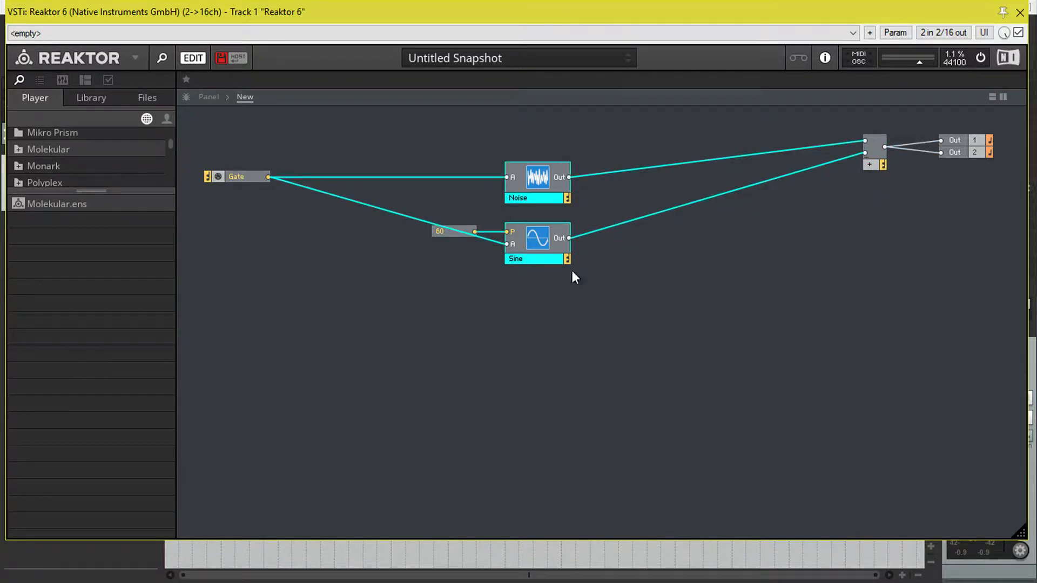
{"action": "left_click_drag", "start_coordinate": [601, 303], "coordinate": [432, 178]}
{"action": "left_click_drag", "start_coordinate": [537, 178], "coordinate": [731, 142]}
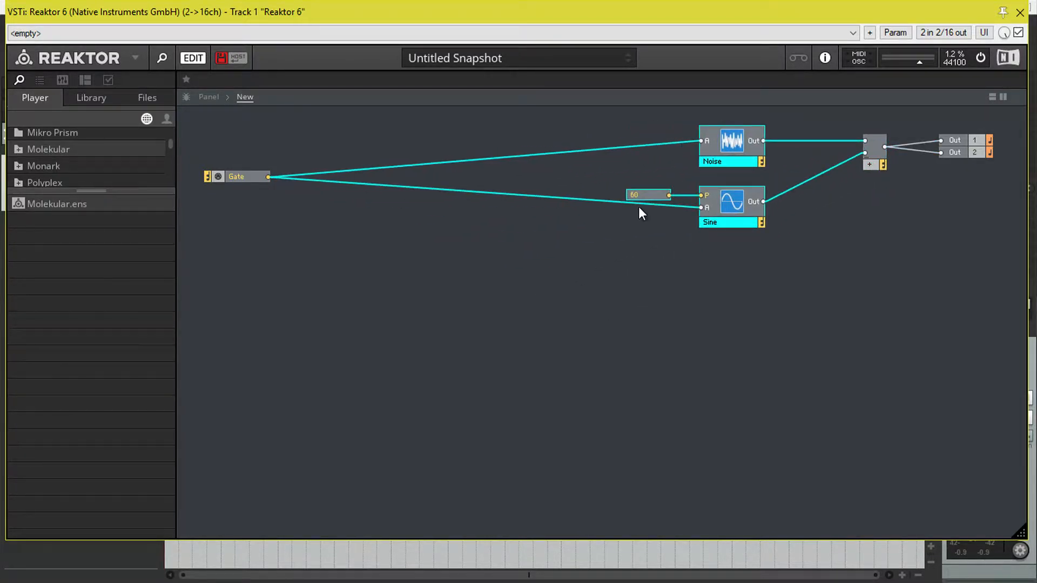
{"action": "left_click", "coordinate": [640, 210]}
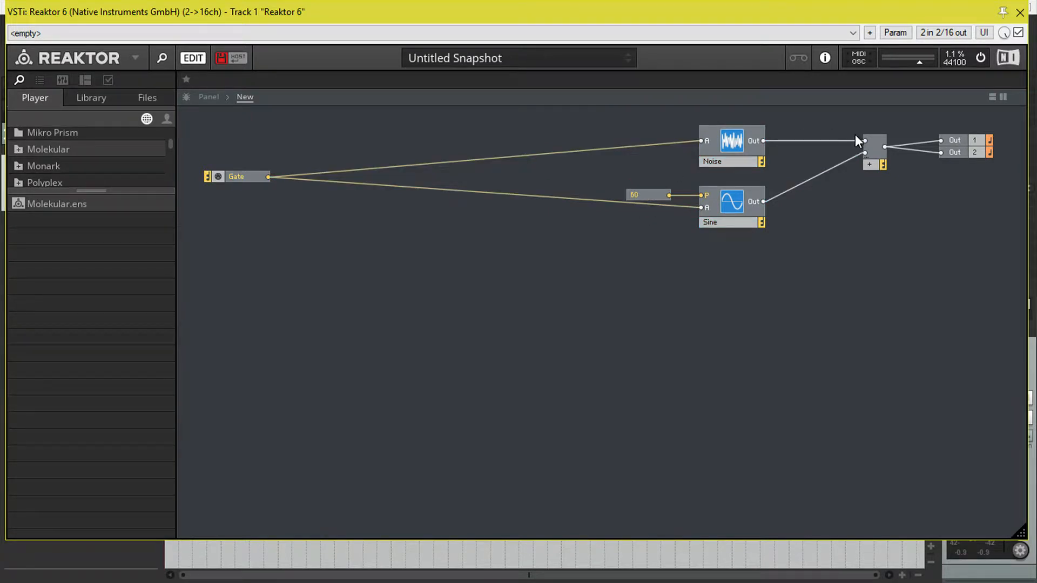
Split the workspace into two stacked views and show the instrument panel in the upper one
{"action": "left_click", "coordinate": [992, 97]}
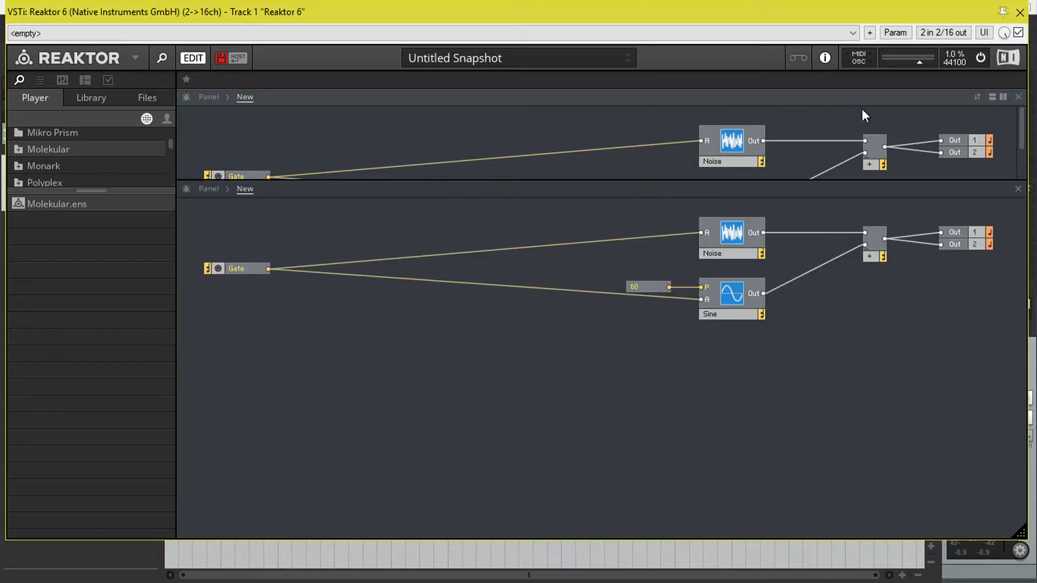
{"action": "left_click", "coordinate": [216, 98]}
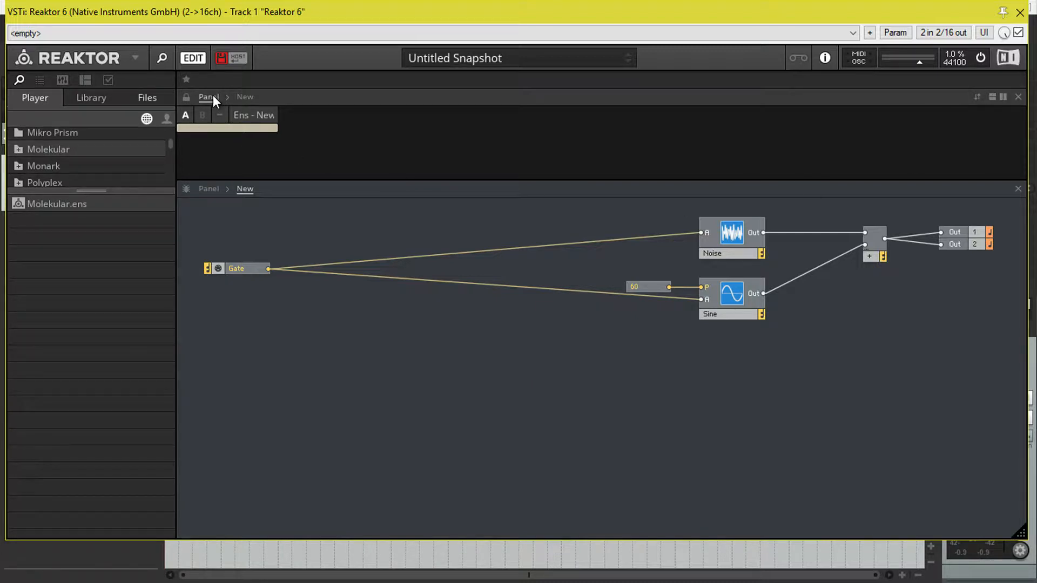
Replace the constant on the Sine module's P input with a Pitch knob control and set it to 54
{"action": "left_click", "coordinate": [643, 286]}
{"action": "key", "text": "Delete"}
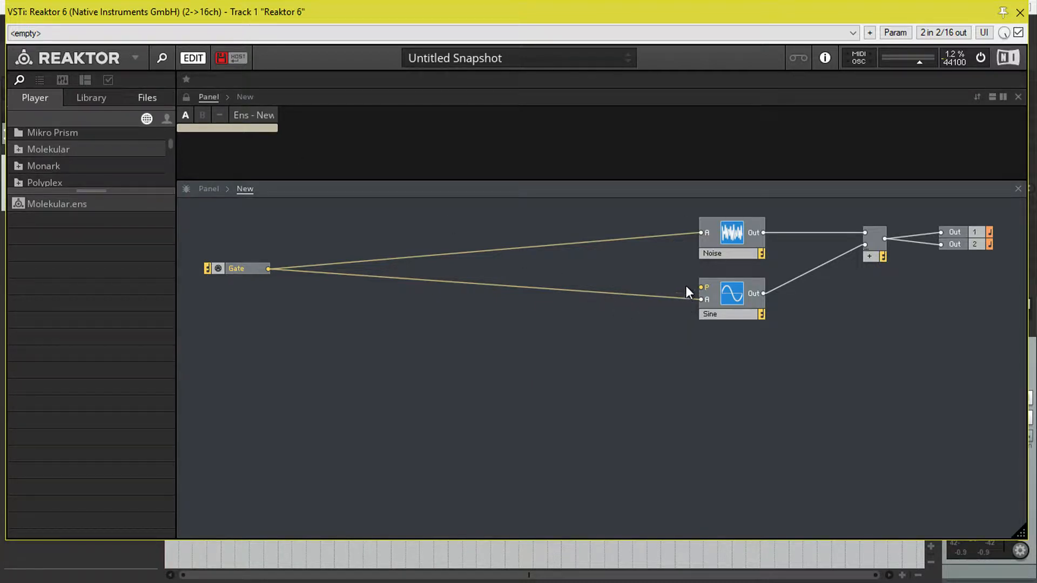
{"action": "right_click", "coordinate": [702, 288]}
{"action": "left_click", "coordinate": [726, 297]}
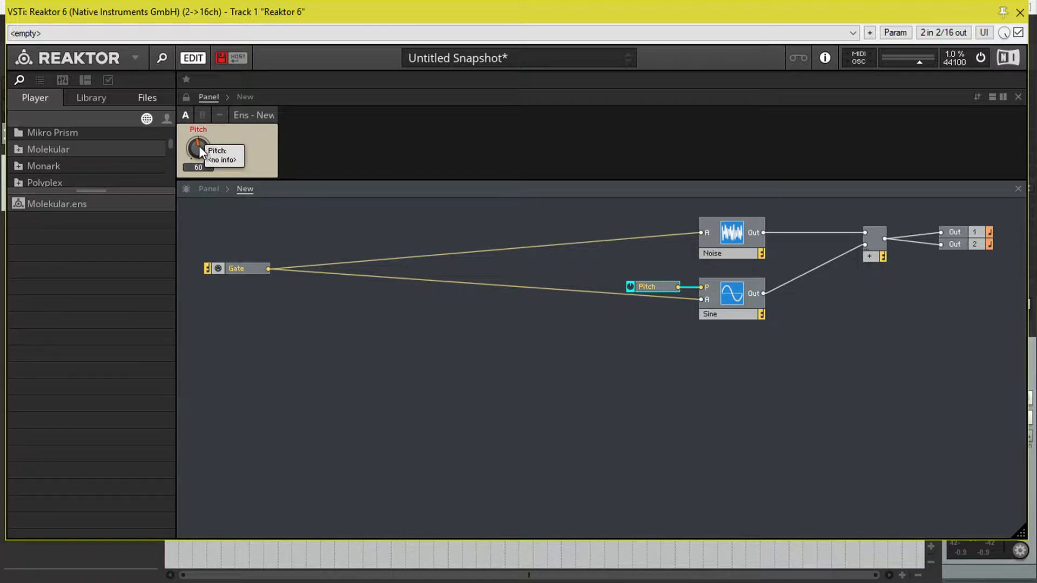
{"action": "left_click_drag", "start_coordinate": [198, 144], "coordinate": [200, 150]}
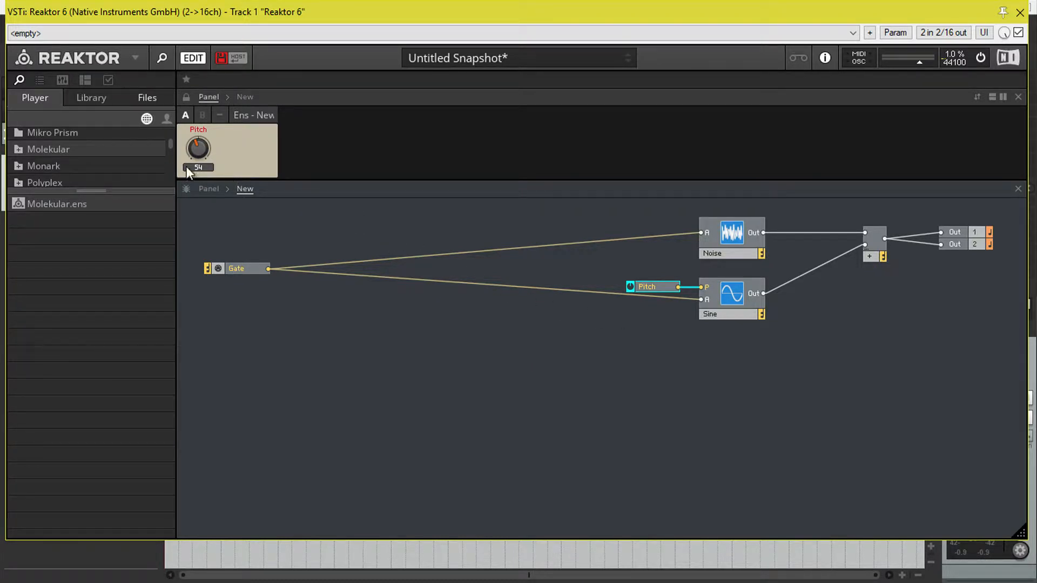
Replace the Pitch knob with a constant of 54 on the Sine's P input and position it beside the module
{"action": "key", "text": "Delete"}
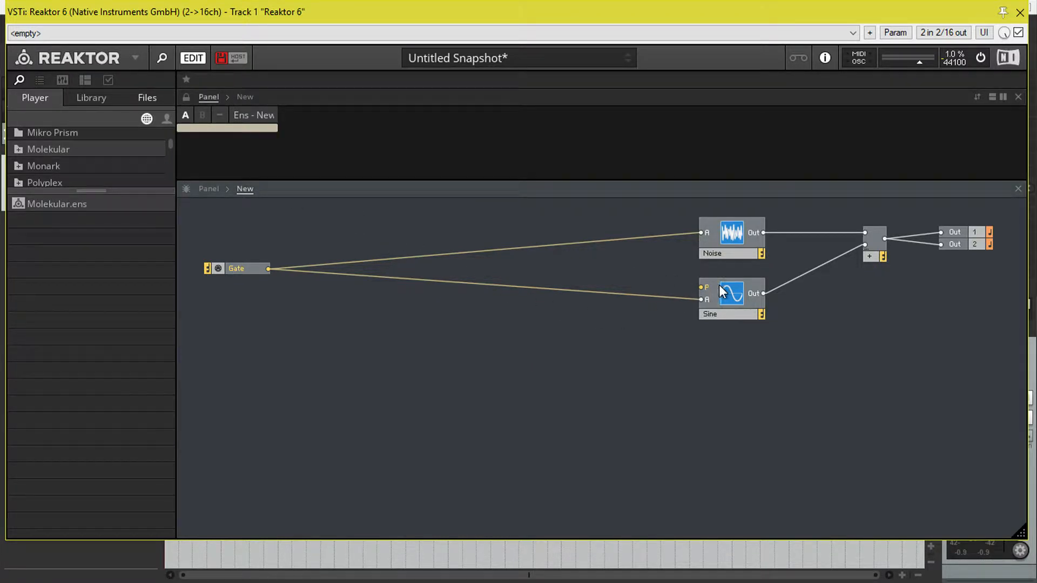
{"action": "right_click", "coordinate": [705, 288]}
{"action": "left_click", "coordinate": [731, 312]}
{"action": "left_click", "coordinate": [630, 336]}
{"action": "left_click_drag", "start_coordinate": [650, 278], "coordinate": [654, 286]}
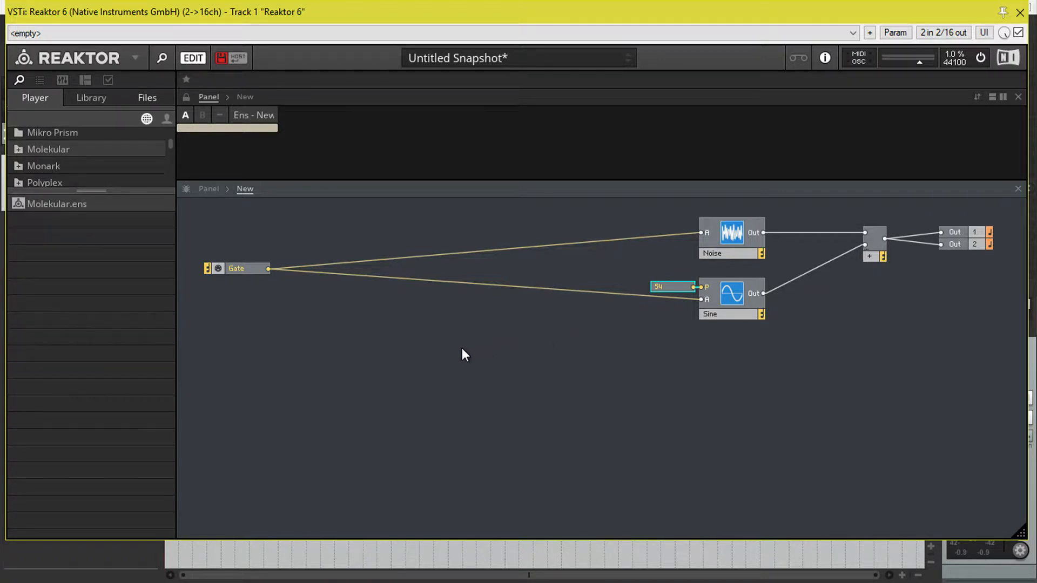
Add an AD envelope module in the empty area below the Gate connections
{"action": "right_click", "coordinate": [394, 352]}
{"action": "mouse_move", "coordinate": [469, 365]}
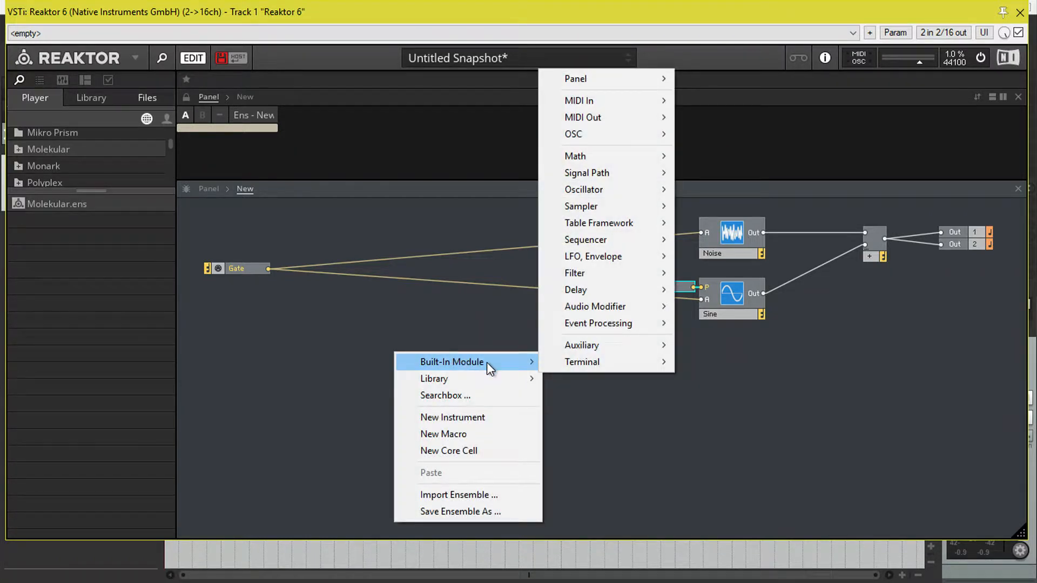
{"action": "mouse_move", "coordinate": [603, 257]}
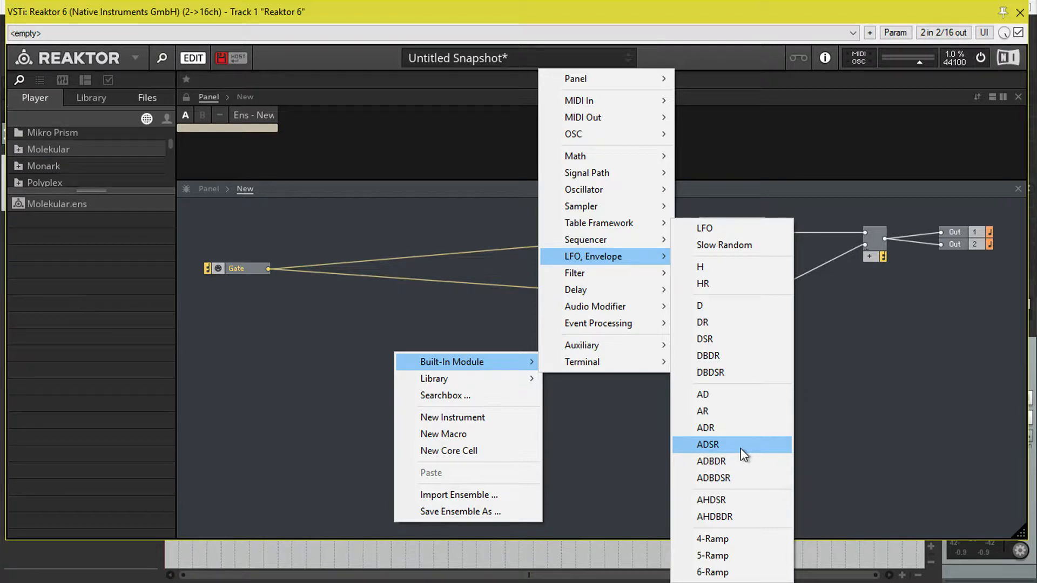
{"action": "left_click", "coordinate": [744, 400]}
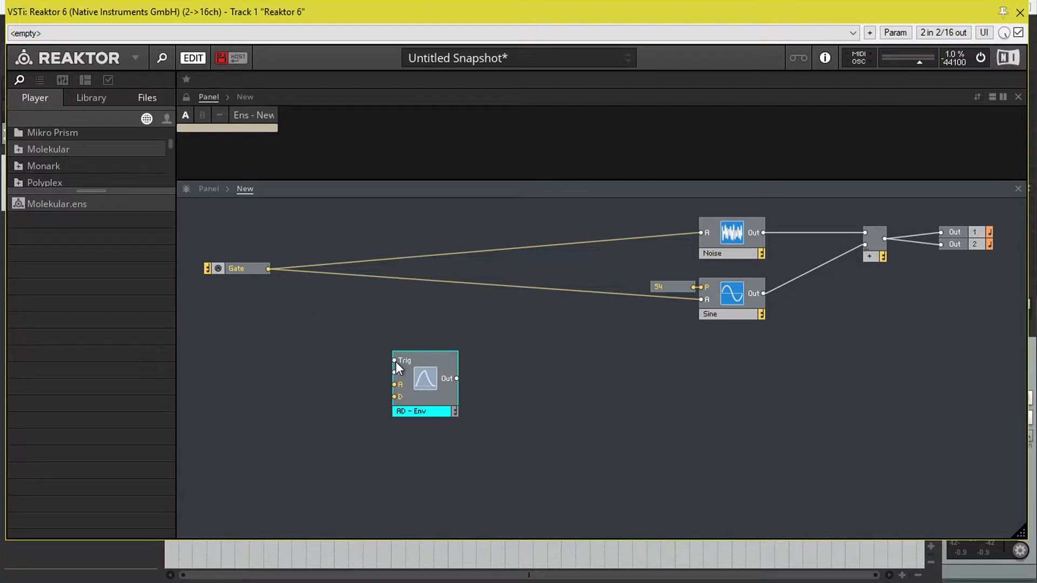
Connect the Gate output to the AD envelope's Trig input and create a constant of 1 on its amplitude input
{"action": "left_click_drag", "start_coordinate": [268, 268], "coordinate": [403, 363]}
{"action": "mouse_move", "coordinate": [397, 373]}
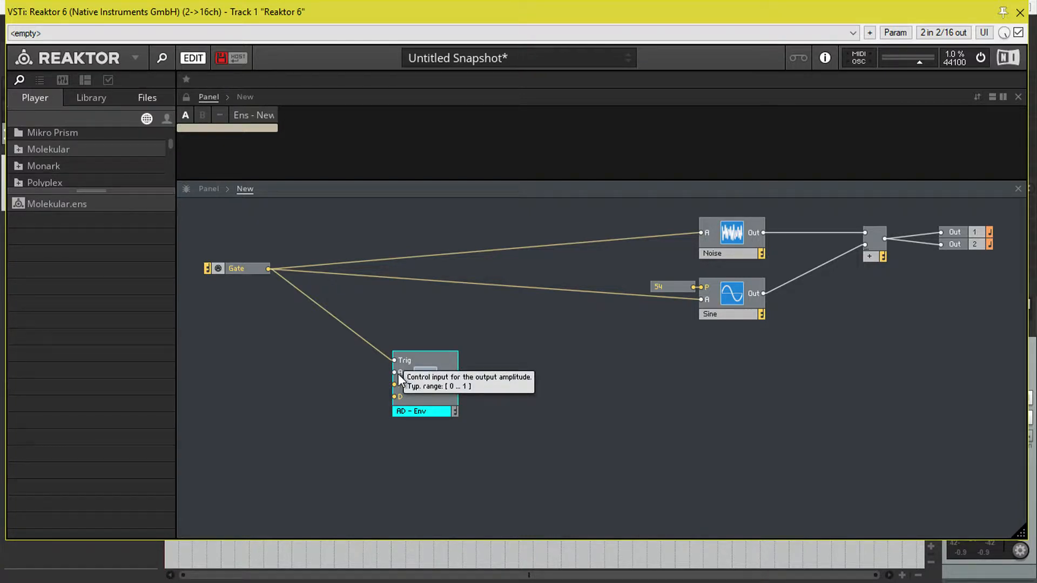
{"action": "right_click", "coordinate": [397, 373]}
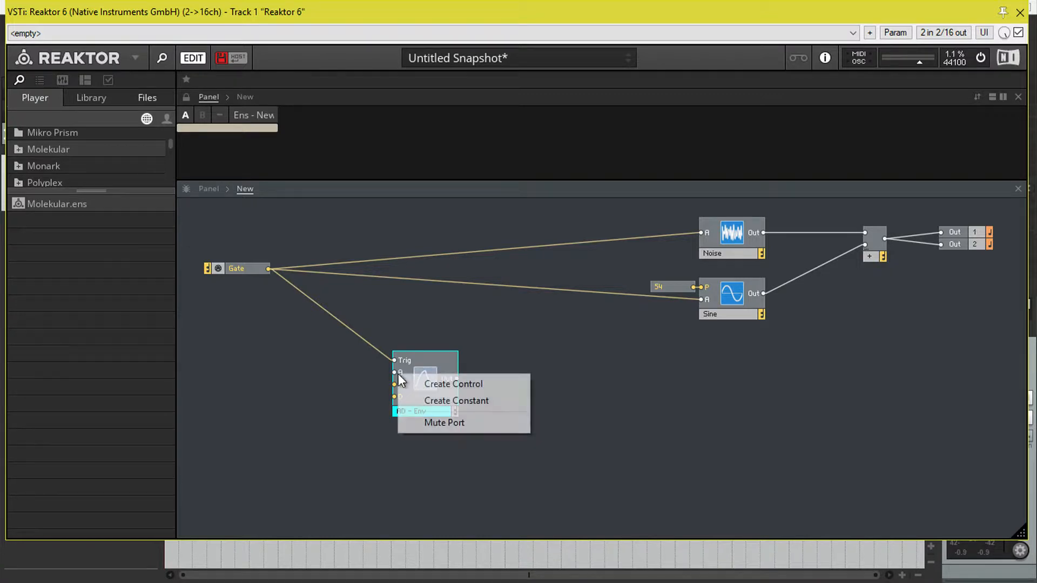
{"action": "left_click", "coordinate": [422, 400]}
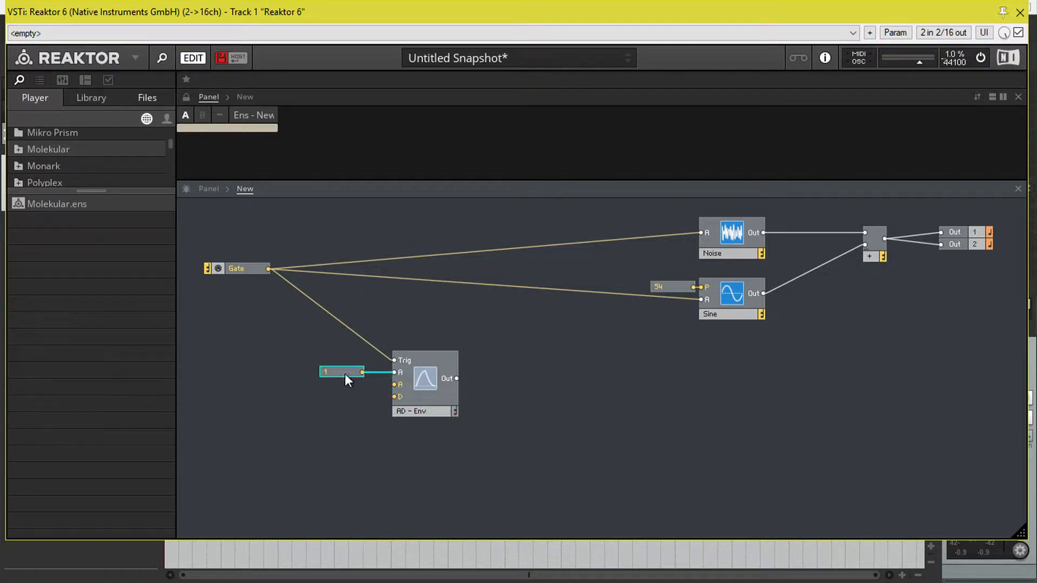
Add an On Velocity MIDI input module below the Gate module
{"action": "right_click", "coordinate": [228, 302]}
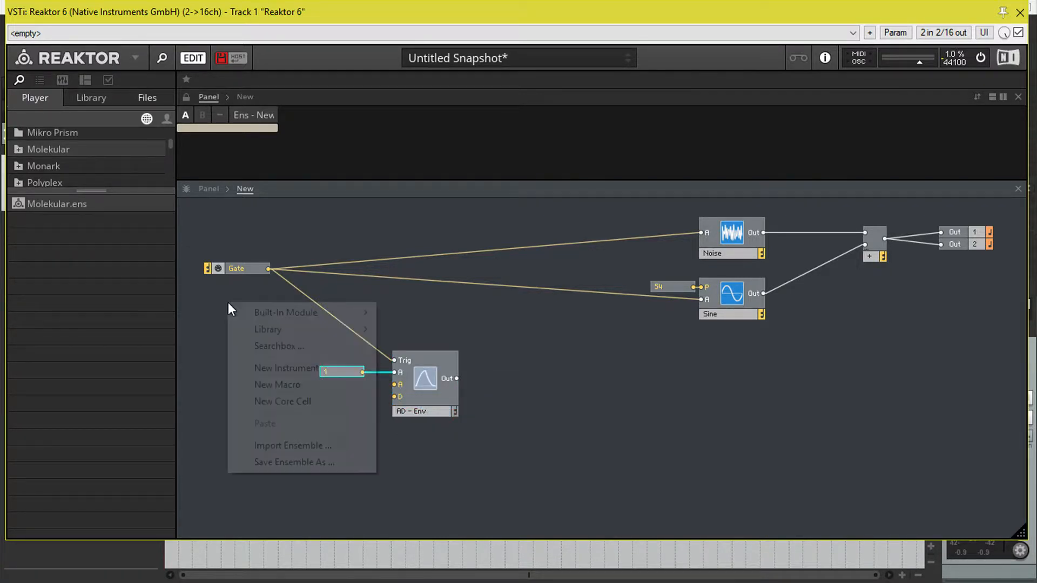
{"action": "mouse_move", "coordinate": [290, 316]}
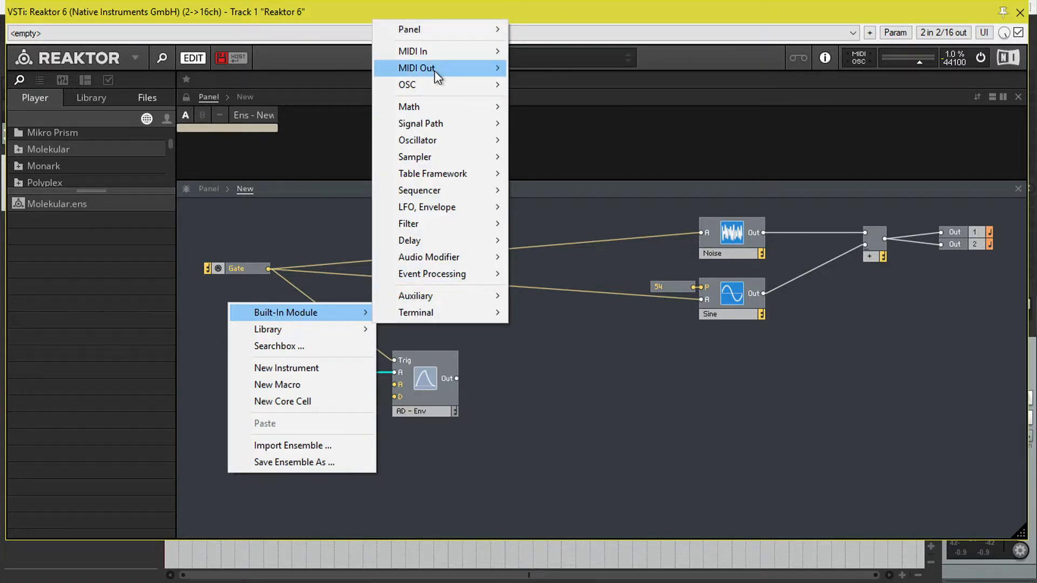
{"action": "mouse_move", "coordinate": [442, 53]}
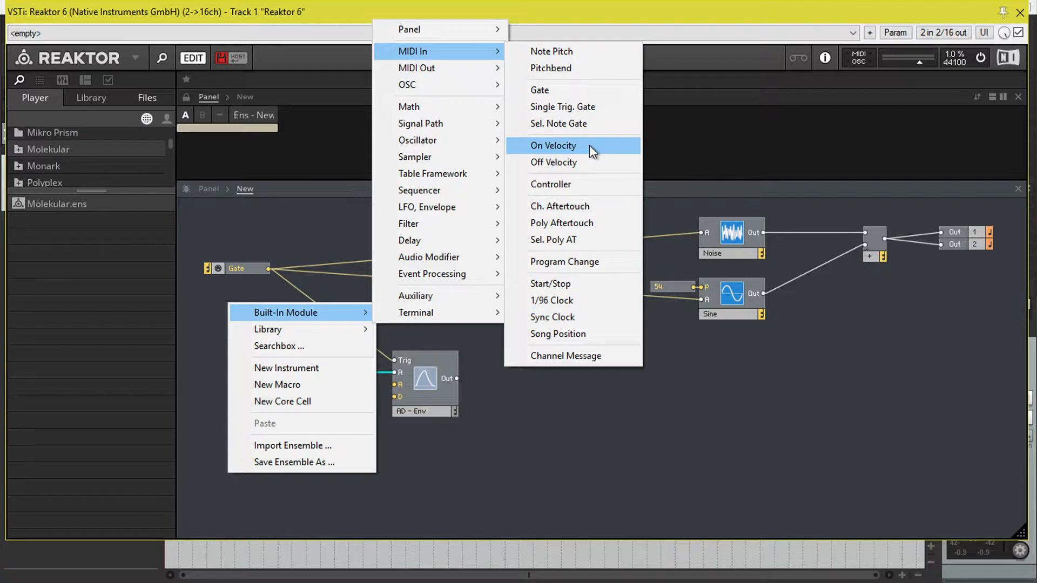
{"action": "left_click", "coordinate": [589, 145]}
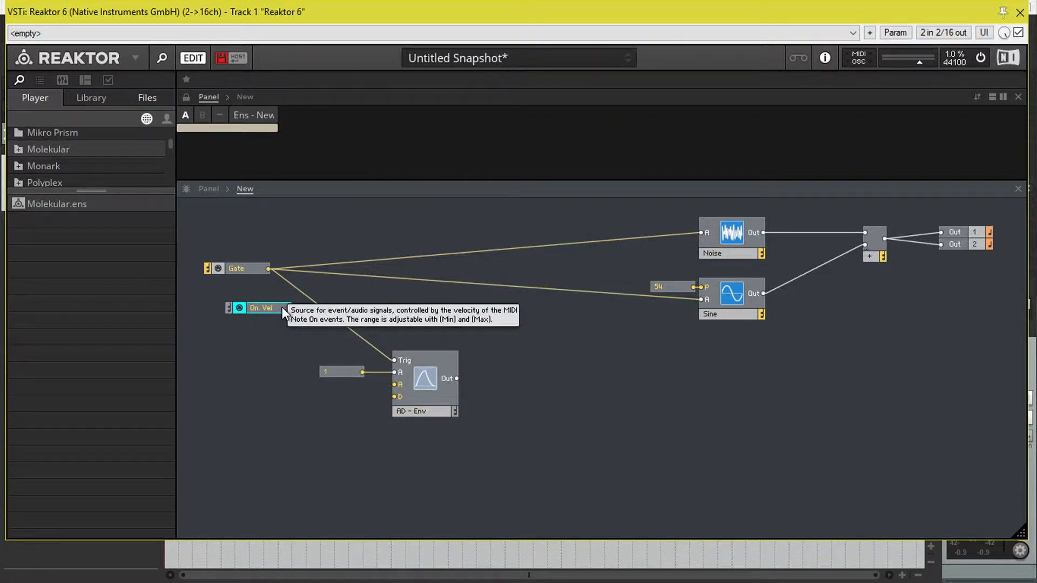
Wire the On Velocity output to the AD envelope's amplitude input and delete the constant of 1
{"action": "left_click_drag", "start_coordinate": [290, 308], "coordinate": [297, 316]}
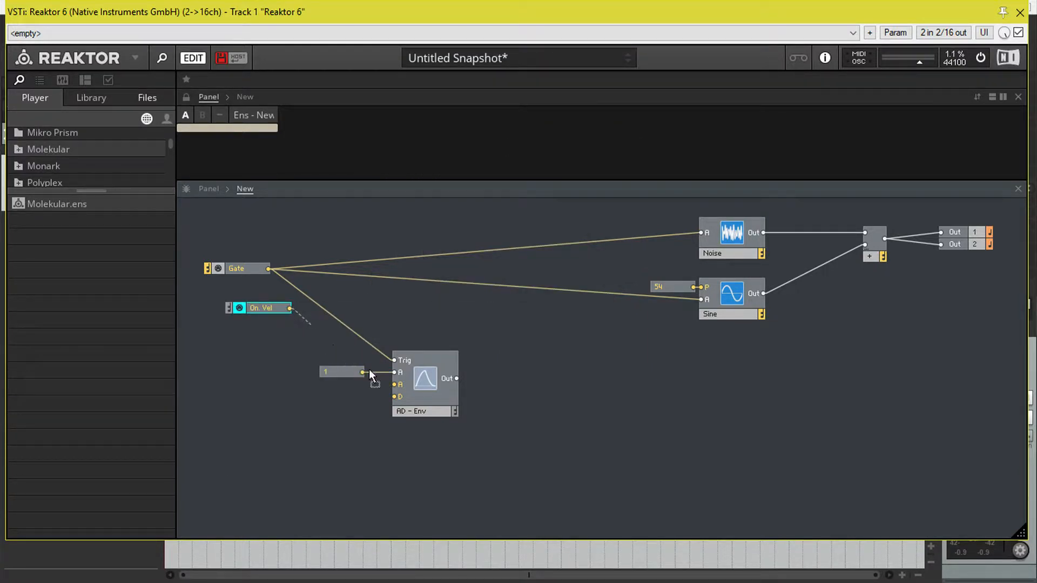
{"action": "left_click_drag", "start_coordinate": [369, 371], "coordinate": [393, 372]}
{"action": "left_click", "coordinate": [337, 371]}
{"action": "key", "text": "Delete"}
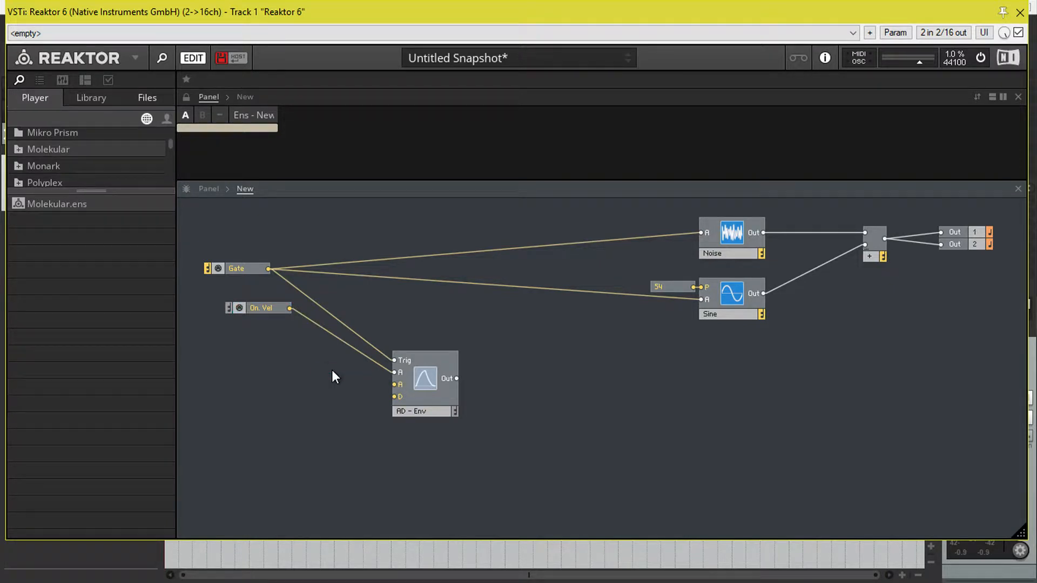
Show the On Velocity module's properties and place the module directly beneath the Gate module
{"action": "left_click", "coordinate": [258, 309]}
{"action": "left_click", "coordinate": [108, 80]}
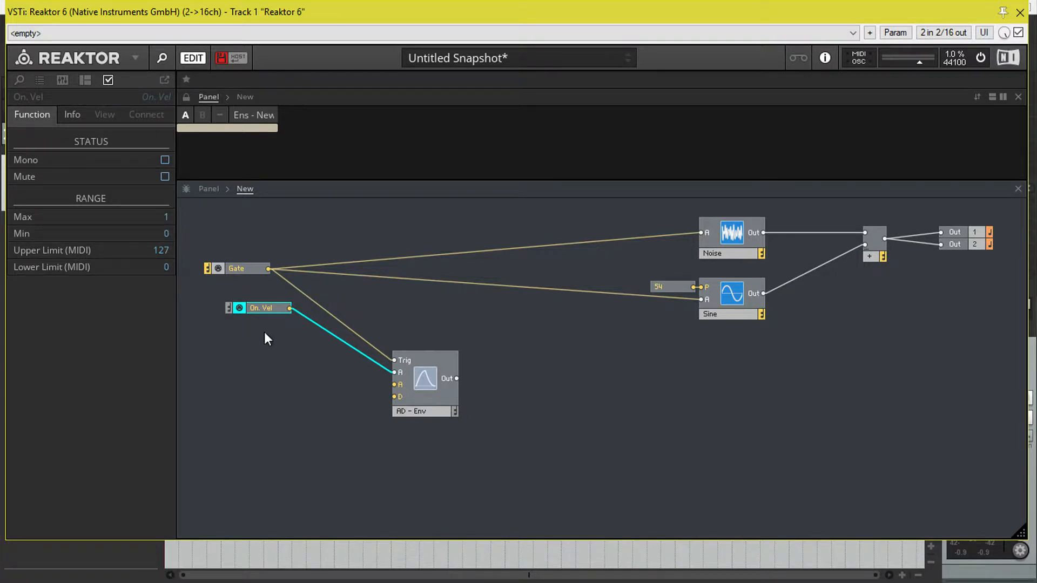
{"action": "left_click_drag", "start_coordinate": [265, 311], "coordinate": [236, 300]}
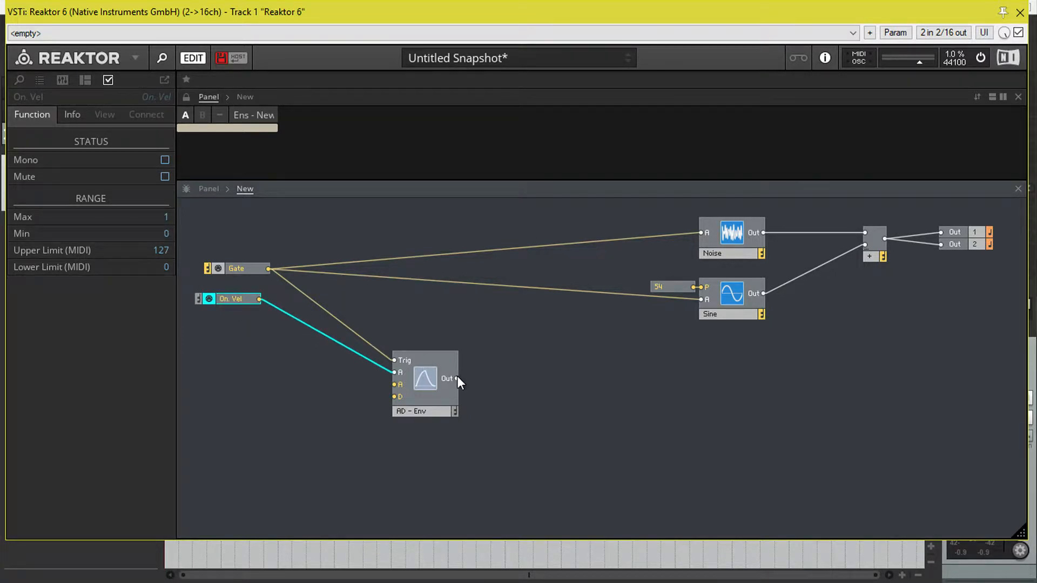
Wire the AD envelope's output to the A inputs of Noise and Sine, and move the envelope up level with them
{"action": "left_click_drag", "start_coordinate": [457, 377], "coordinate": [706, 298]}
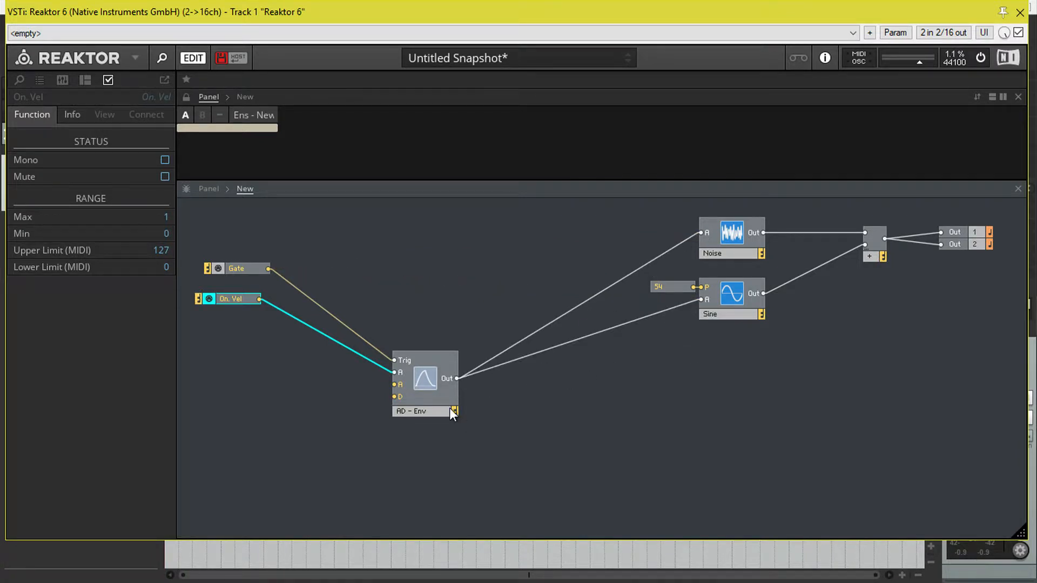
{"action": "left_click_drag", "start_coordinate": [432, 399], "coordinate": [429, 328]}
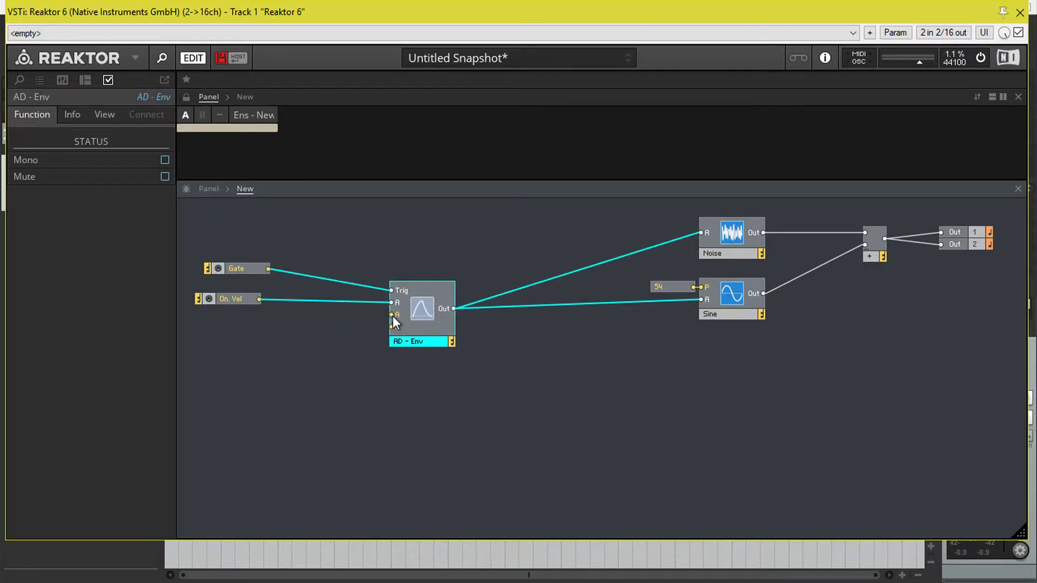
Create Attack and Decay knob controls on the AD envelope's A and D time inputs
{"action": "right_click", "coordinate": [393, 316]}
{"action": "left_click", "coordinate": [425, 325]}
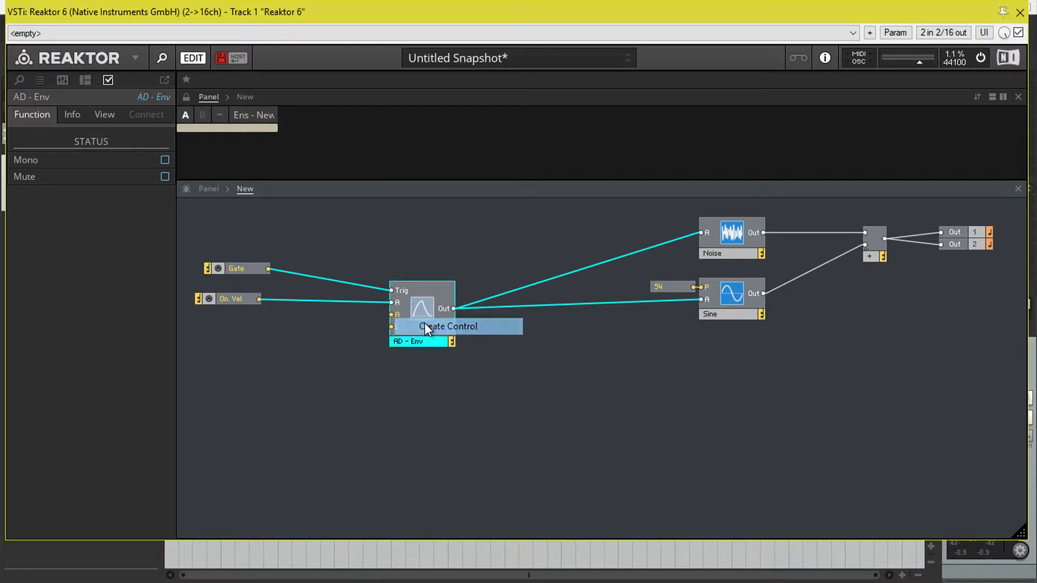
{"action": "right_click", "coordinate": [399, 327]}
{"action": "left_click", "coordinate": [423, 338]}
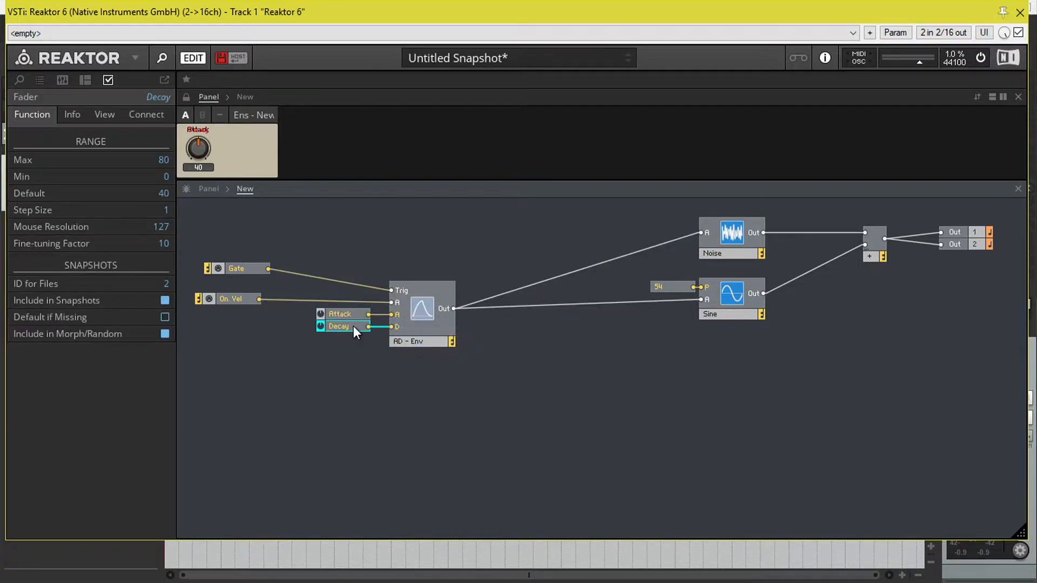
Unlock the instrument panel, place the Decay knob to the right of the Attack knob and lock the panel again
{"action": "left_click", "coordinate": [186, 97]}
{"action": "left_click_drag", "start_coordinate": [208, 150], "coordinate": [244, 153]}
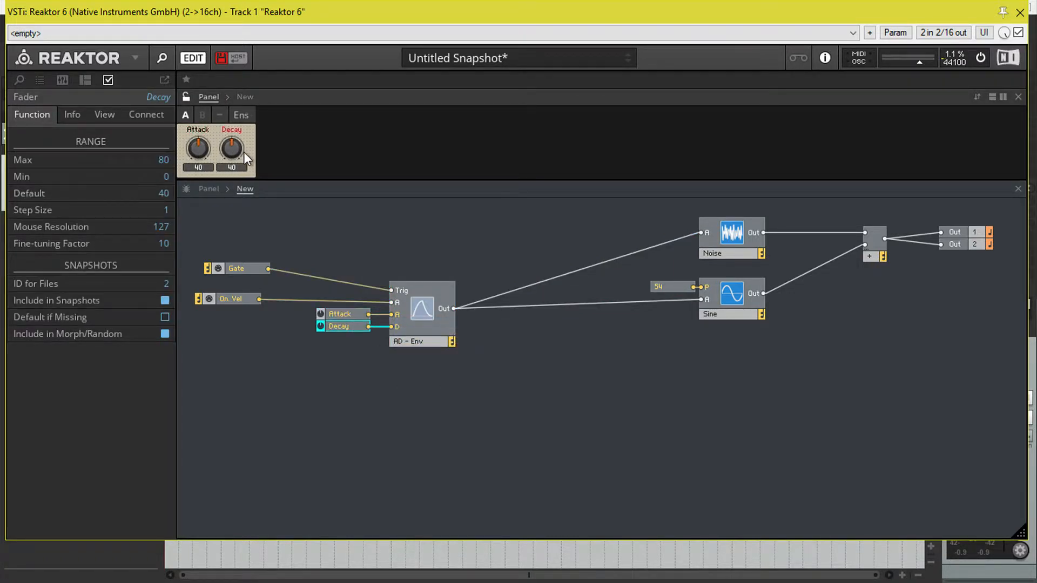
{"action": "left_click", "coordinate": [187, 98]}
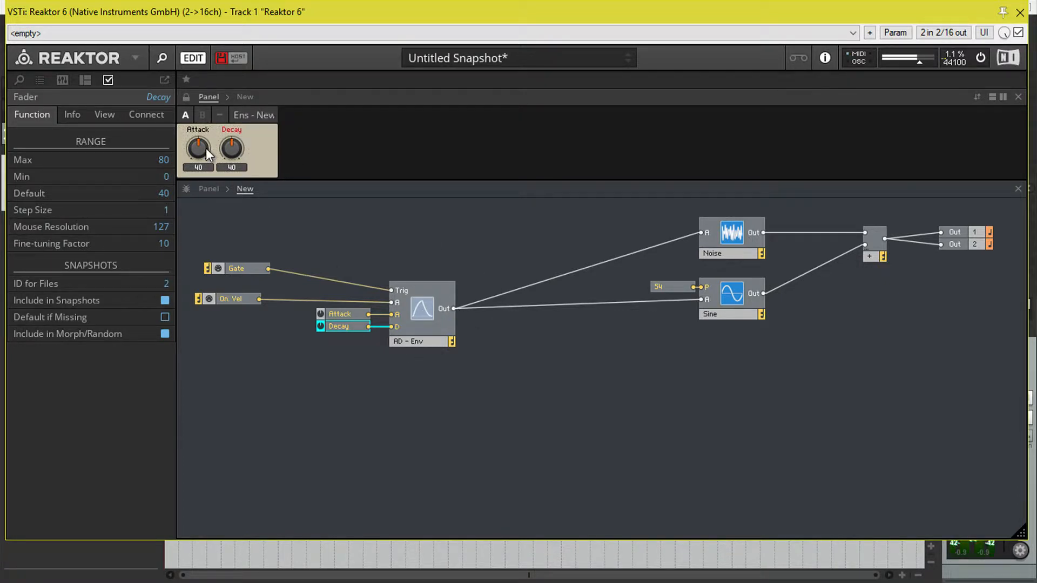
Set the Attack knob to 1 and the Decay knob to 33
{"action": "left_click_drag", "start_coordinate": [205, 148], "coordinate": [209, 196]}
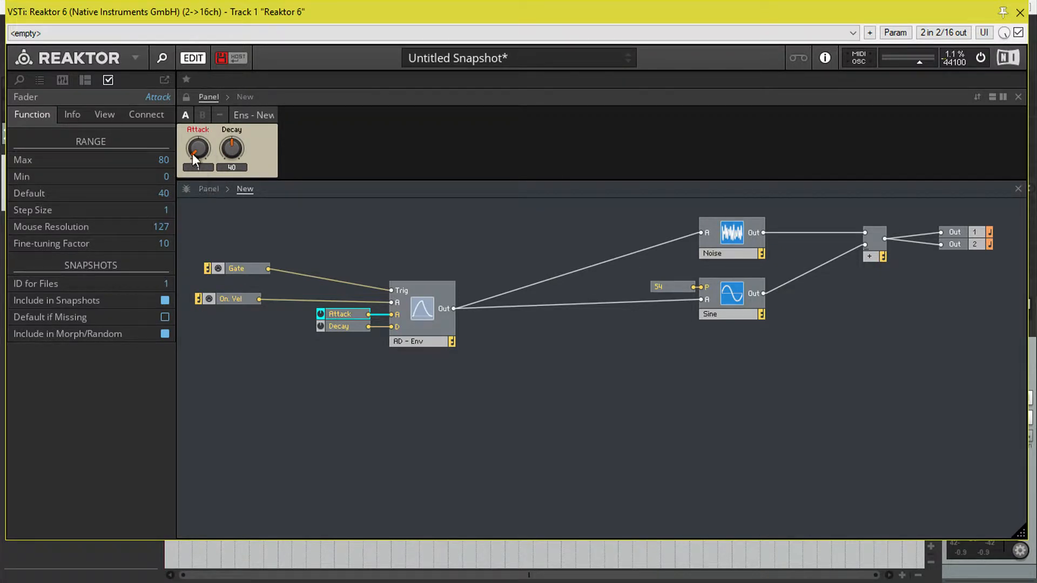
{"action": "left_click", "coordinate": [233, 147]}
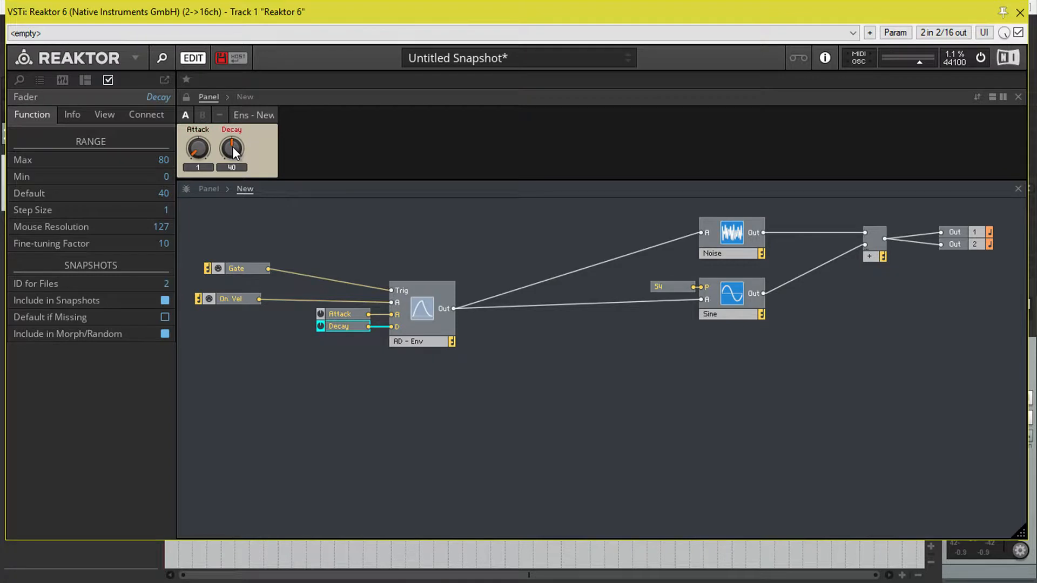
{"action": "left_click_drag", "start_coordinate": [232, 147], "coordinate": [235, 172]}
{"action": "left_click_drag", "start_coordinate": [231, 151], "coordinate": [234, 134]}
{"action": "left_click", "coordinate": [725, 306]}
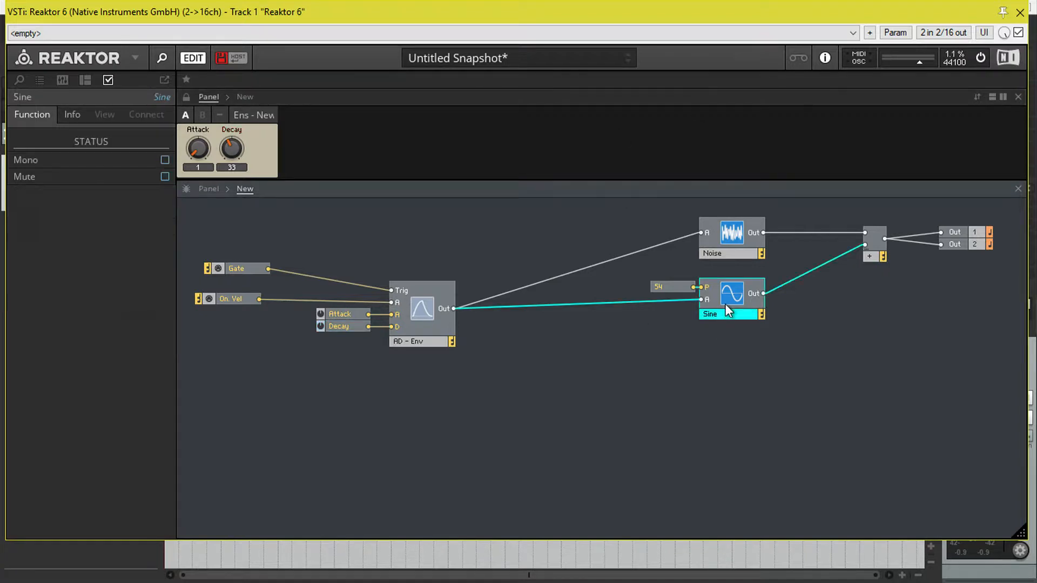
{"action": "left_click", "coordinate": [725, 232]}
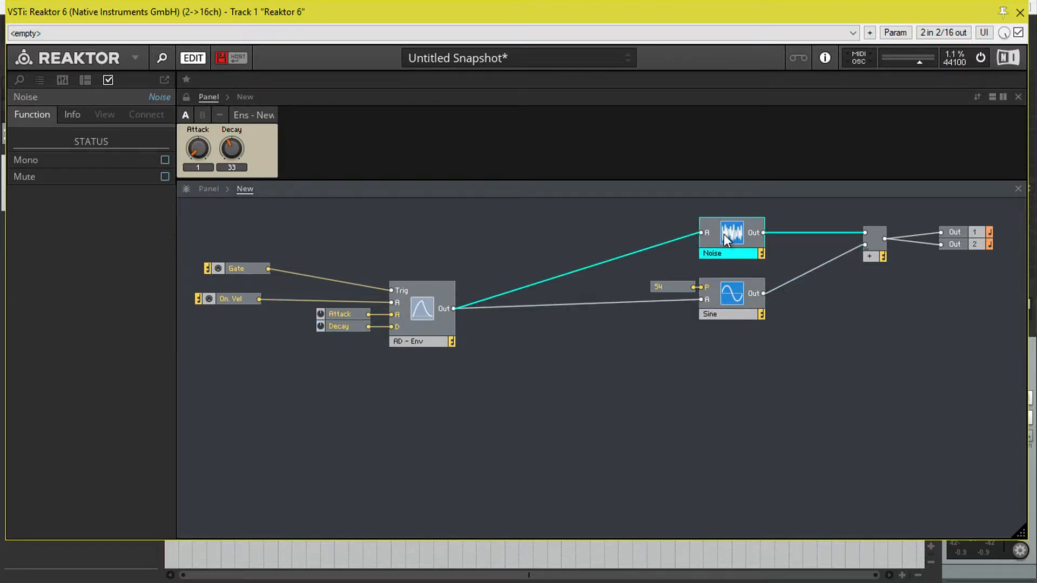
{"action": "left_click", "coordinate": [725, 308]}
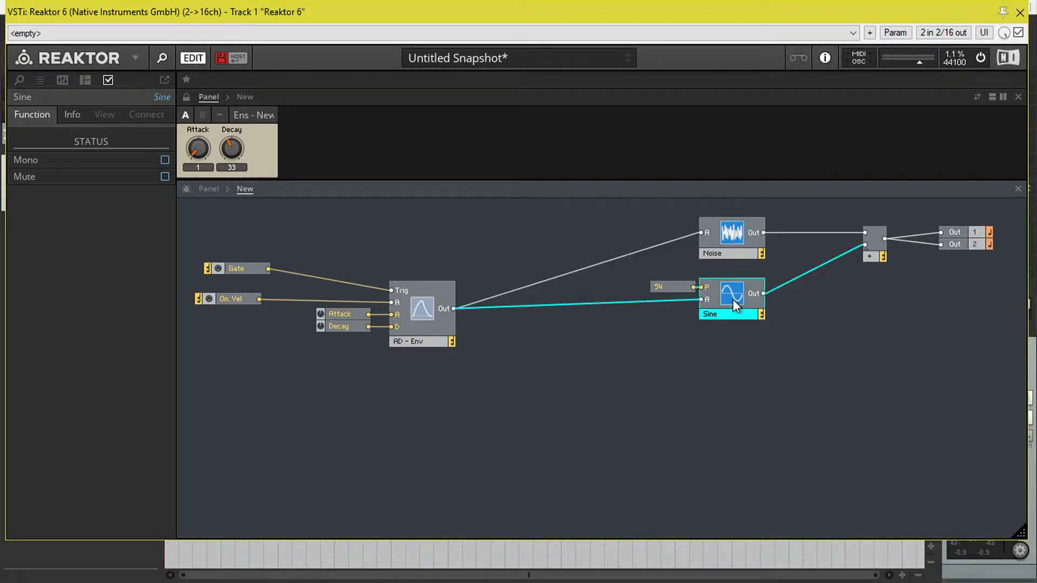
{"action": "left_click", "coordinate": [738, 246]}
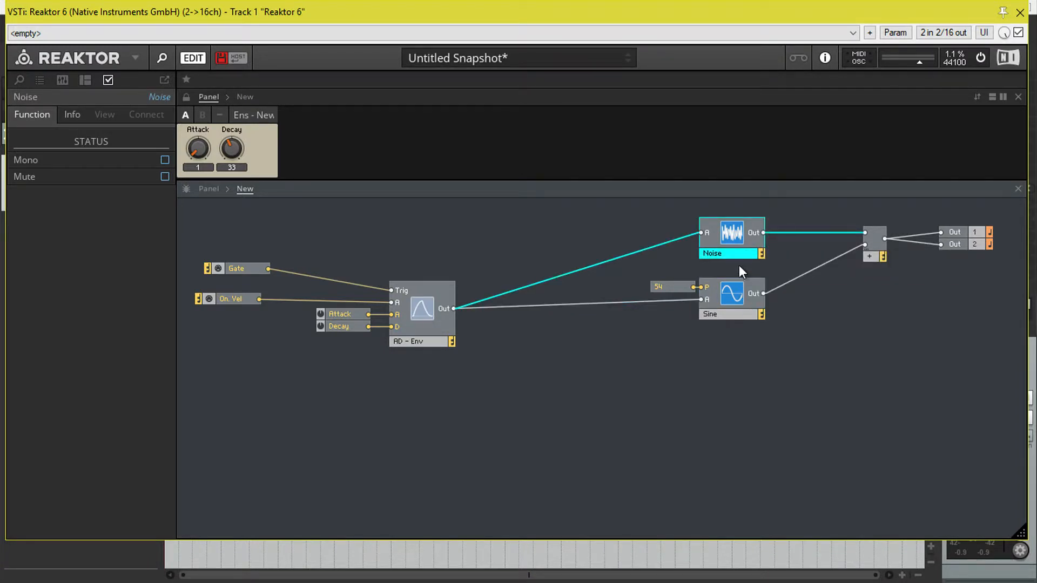
Duplicate the AD envelope together with its Attack and Decay controls and place the copy below the original
{"action": "mouse_move", "coordinate": [736, 249]}
{"action": "mouse_move", "coordinate": [722, 302]}
{"action": "left_click", "coordinate": [382, 322]}
{"action": "right_click", "coordinate": [416, 320]}
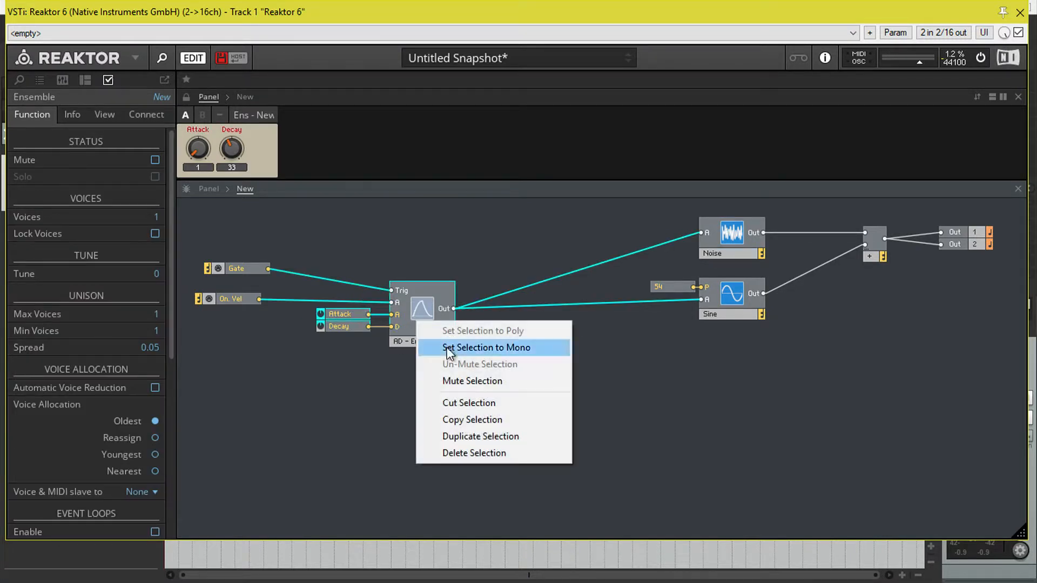
{"action": "left_click", "coordinate": [490, 432]}
{"action": "left_click_drag", "start_coordinate": [426, 296], "coordinate": [420, 368]}
Rename the original envelope module "AD Noise"
{"action": "left_click", "coordinate": [426, 340]}
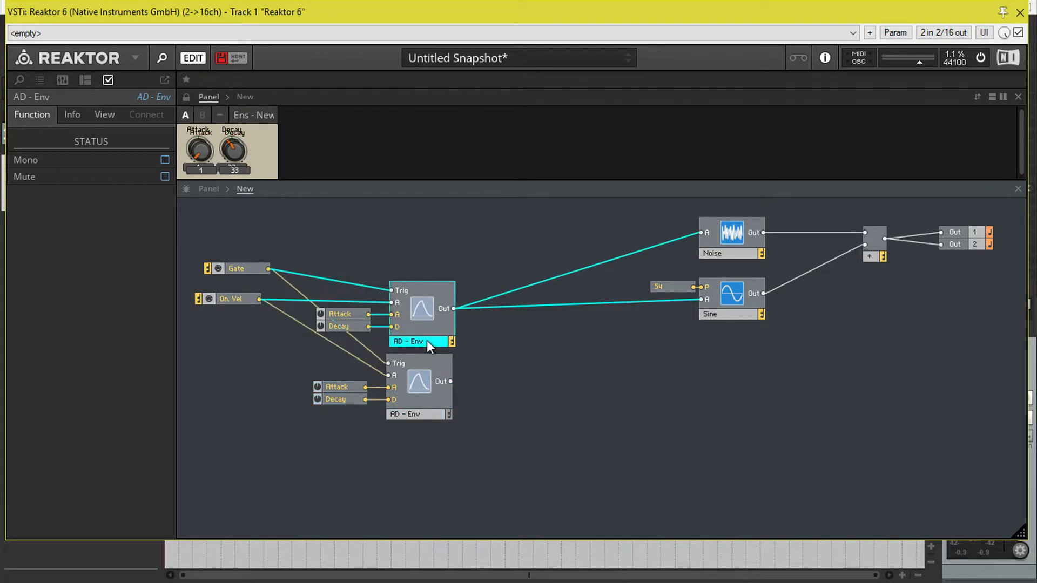
{"action": "type", "text": "AD"}
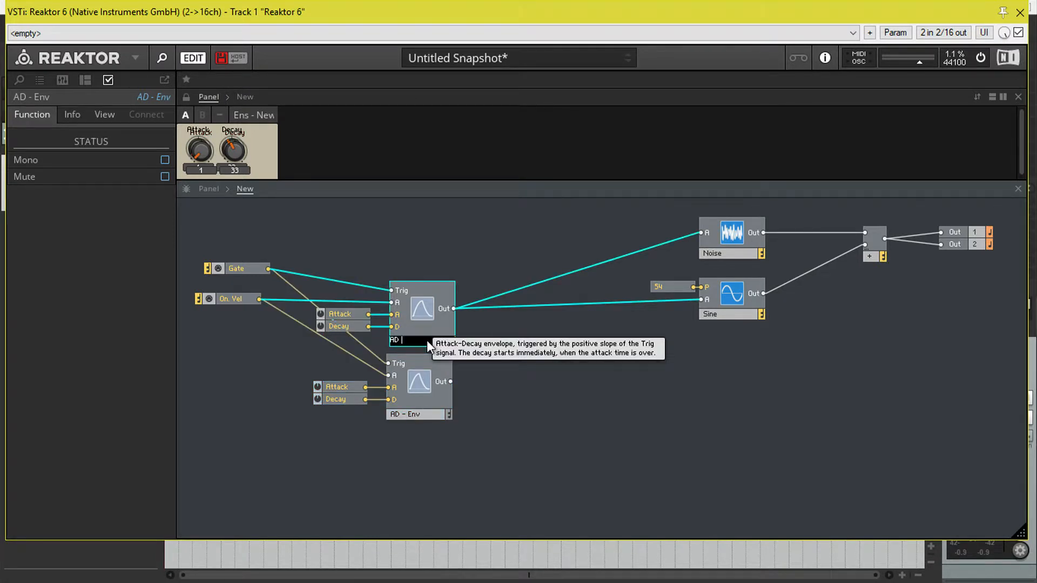
{"action": "type", "text": " Noise"}
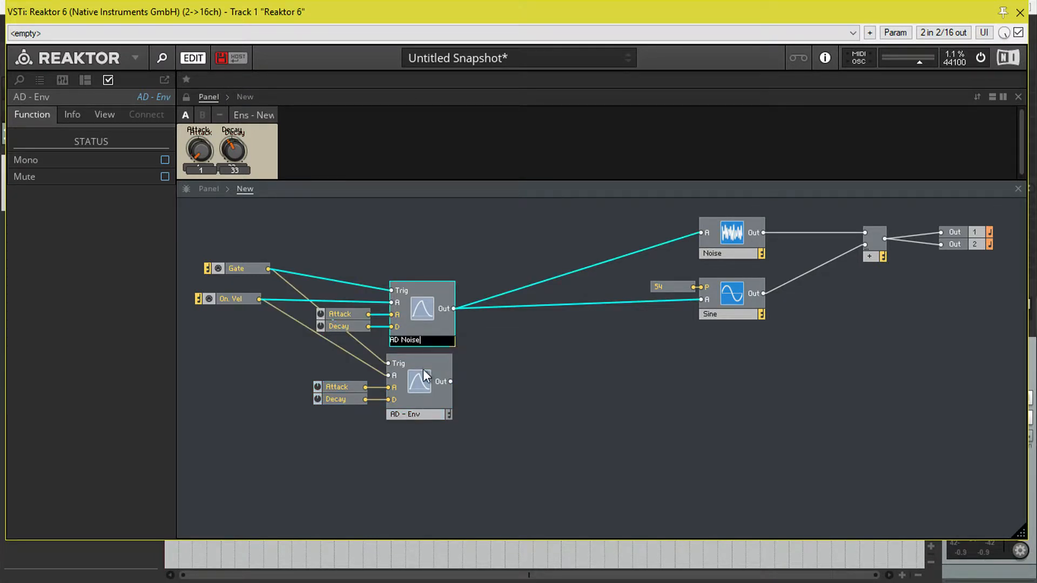
Rename the duplicated envelope "AD Resonance" and wire its output to the Sine's A input
{"action": "double_click", "coordinate": [424, 413]}
{"action": "type", "text": "AD"}
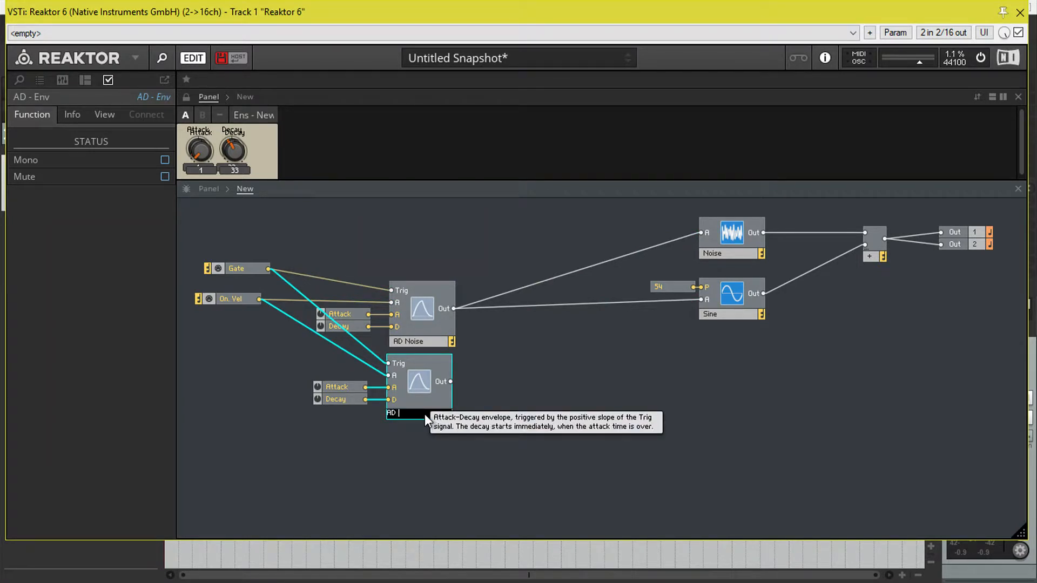
{"action": "type", "text": " Resonance"}
{"action": "key", "text": "Return"}
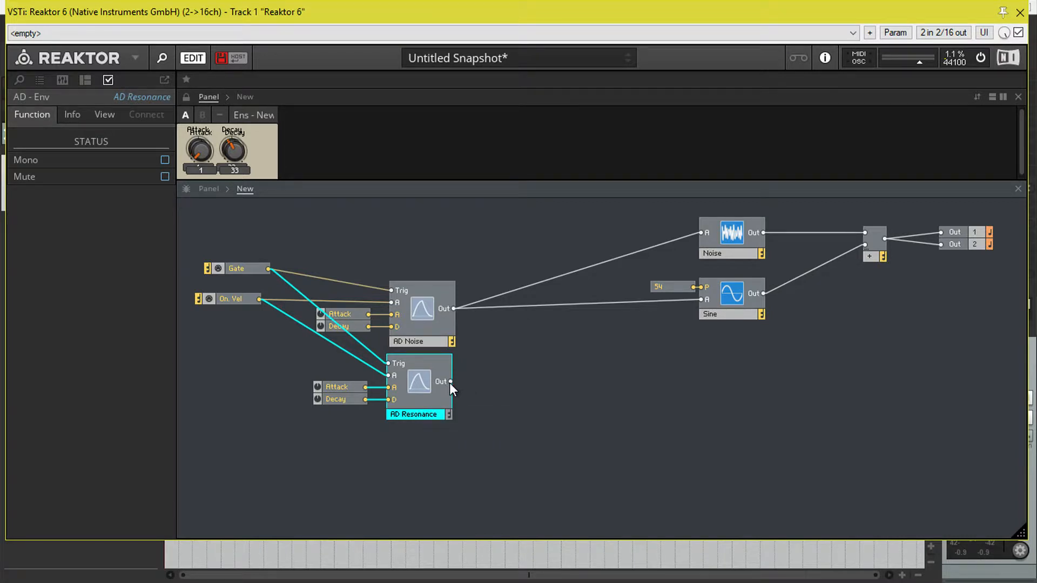
{"action": "left_click_drag", "start_coordinate": [451, 382], "coordinate": [701, 300]}
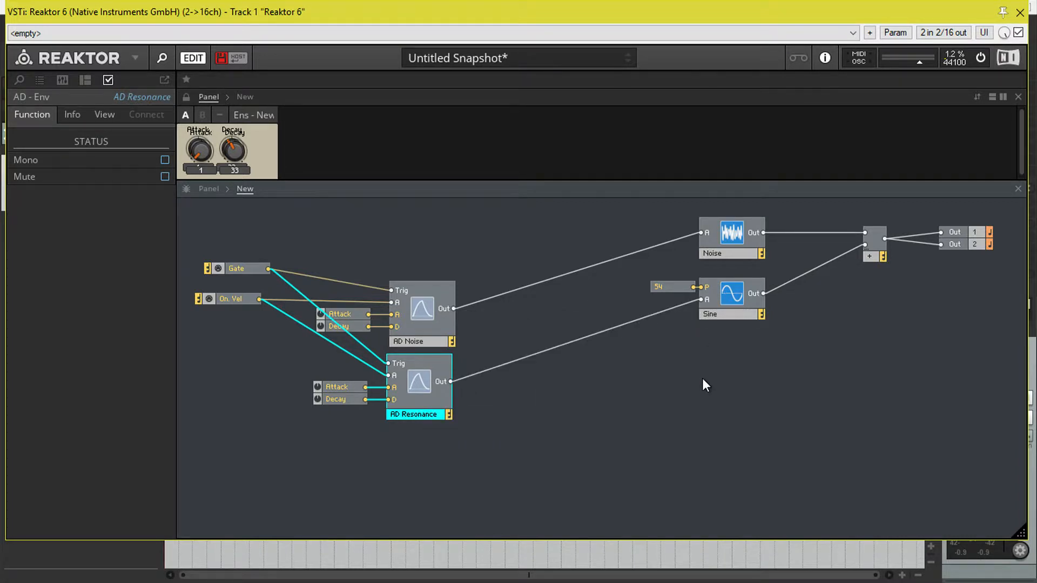
Unlock the instrument panel and move the duplicated Attack and Decay knobs apart to the right of the original pair
{"action": "left_click", "coordinate": [186, 97]}
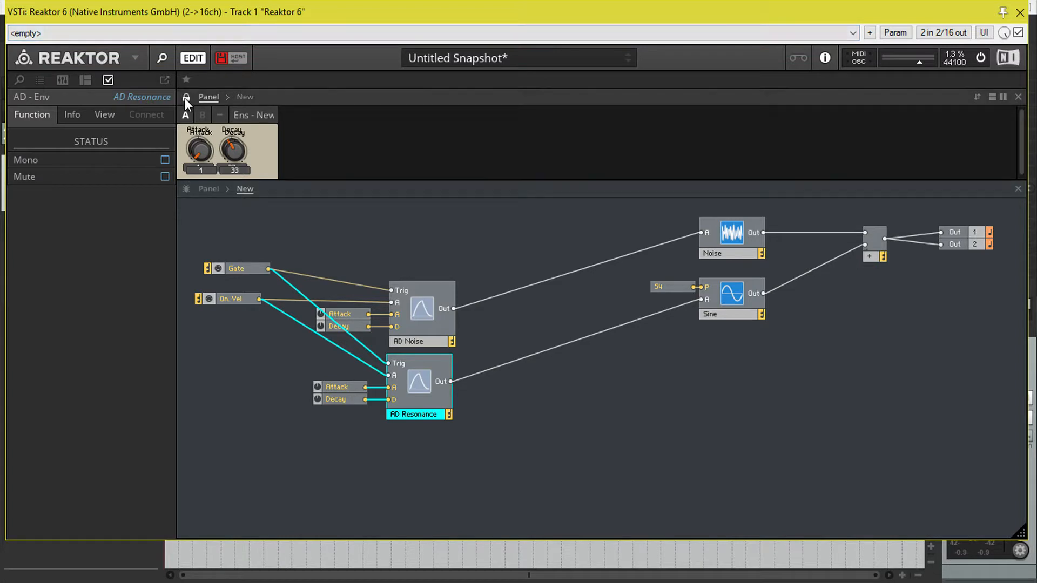
{"action": "left_click_drag", "start_coordinate": [234, 146], "coordinate": [419, 154]}
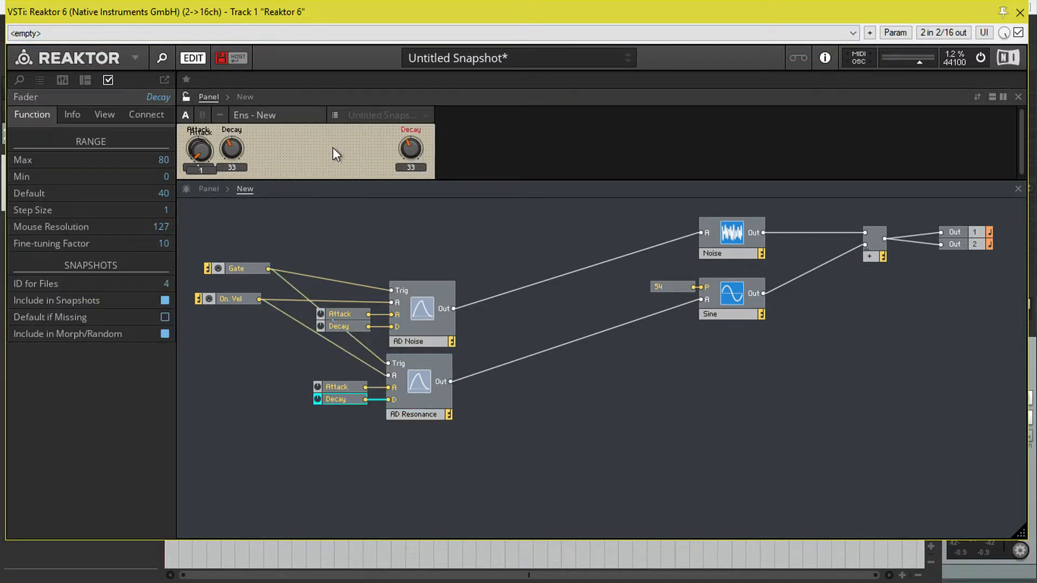
{"action": "left_click_drag", "start_coordinate": [208, 149], "coordinate": [376, 148]}
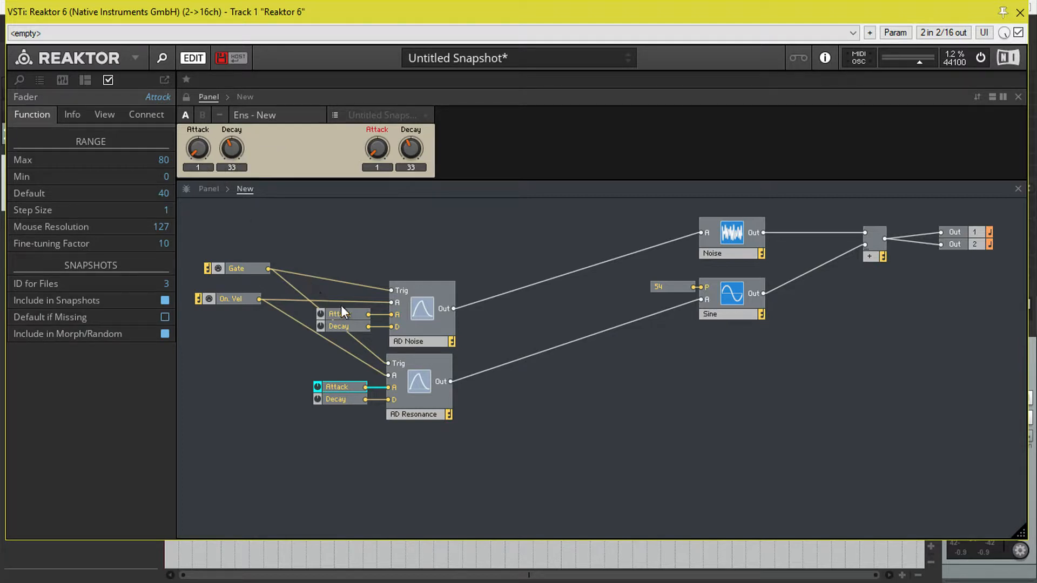
{"action": "left_click", "coordinate": [231, 148]}
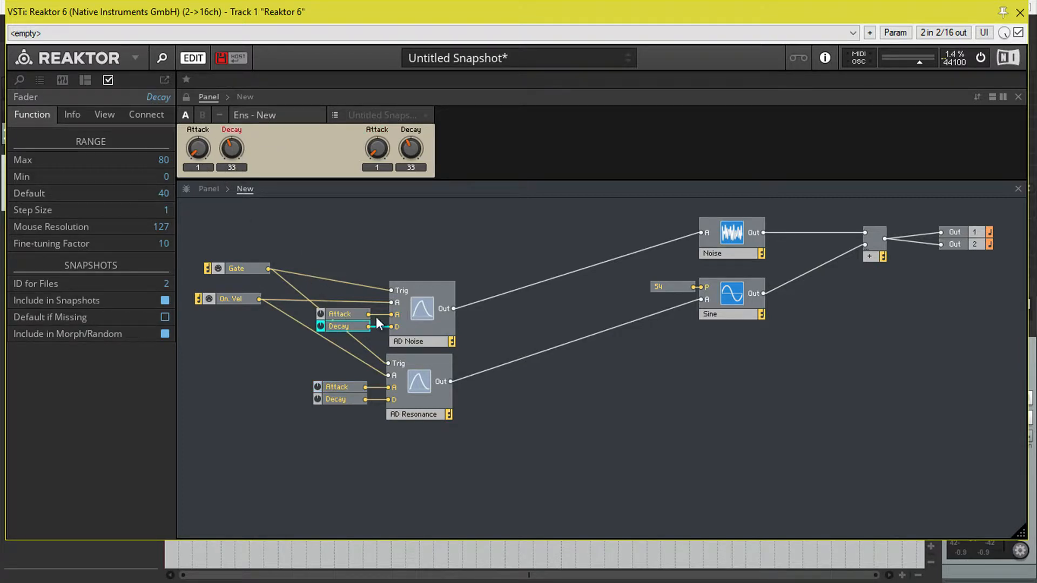
{"action": "left_click", "coordinate": [200, 150]}
{"action": "left_click", "coordinate": [383, 148]}
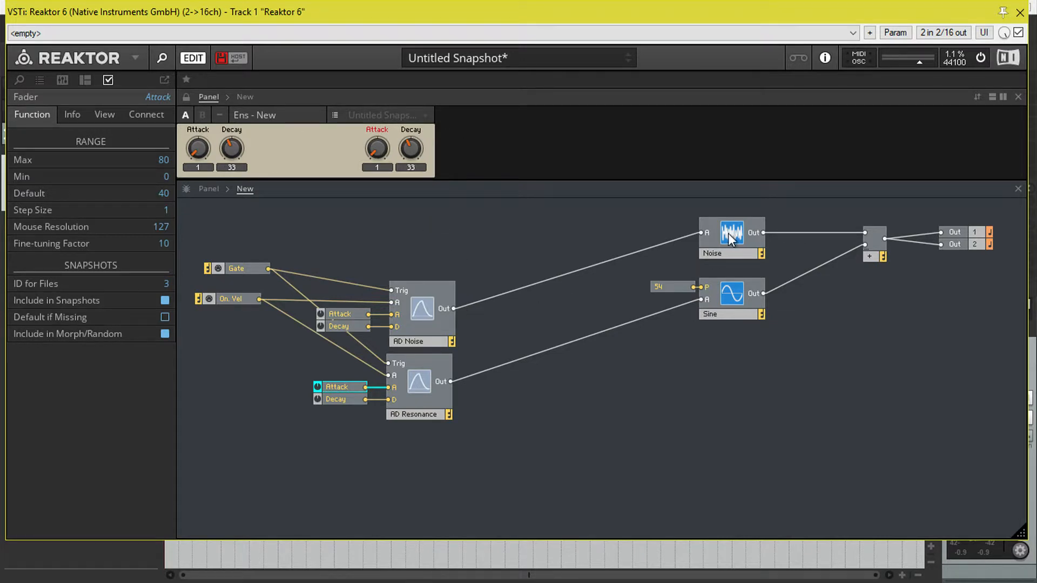
Set the noise envelope's Decay to 24 and the resonance envelope's Attack to 0 and Decay to 34
{"action": "left_click", "coordinate": [203, 150]}
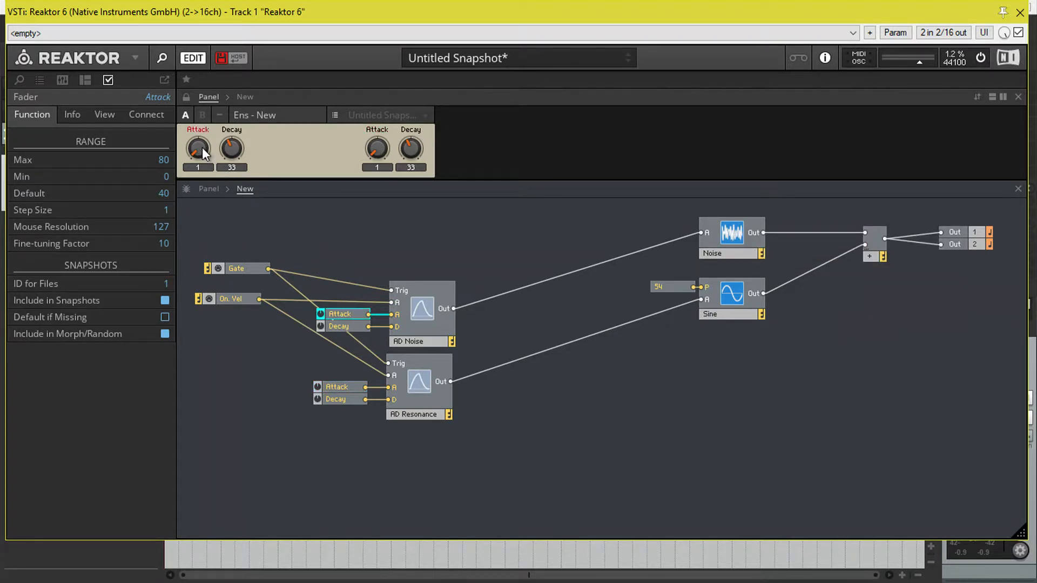
{"action": "left_click", "coordinate": [234, 151]}
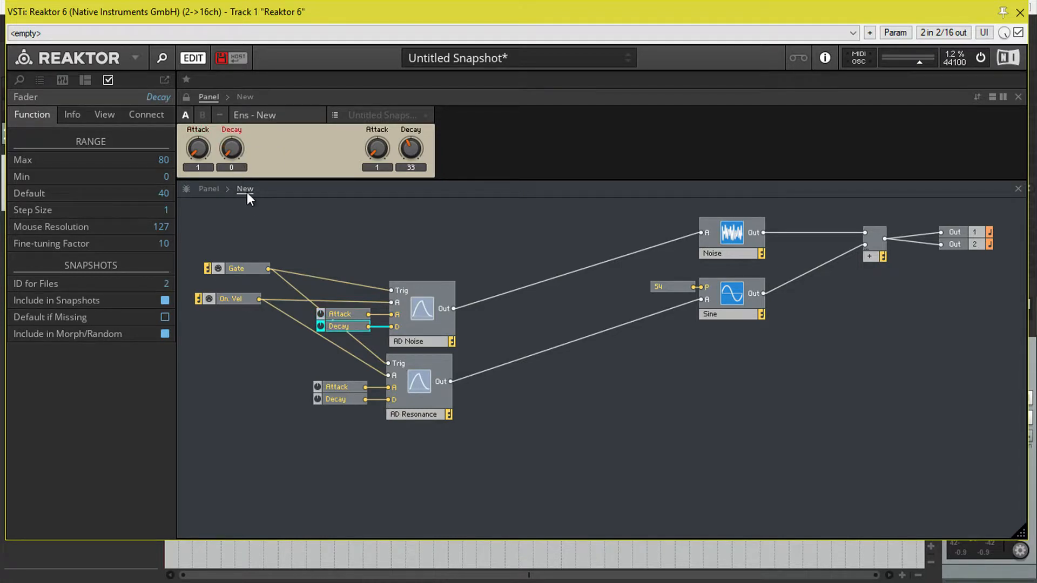
{"action": "left_click_drag", "start_coordinate": [230, 150], "coordinate": [228, 122]}
{"action": "left_click_drag", "start_coordinate": [380, 151], "coordinate": [413, 138]}
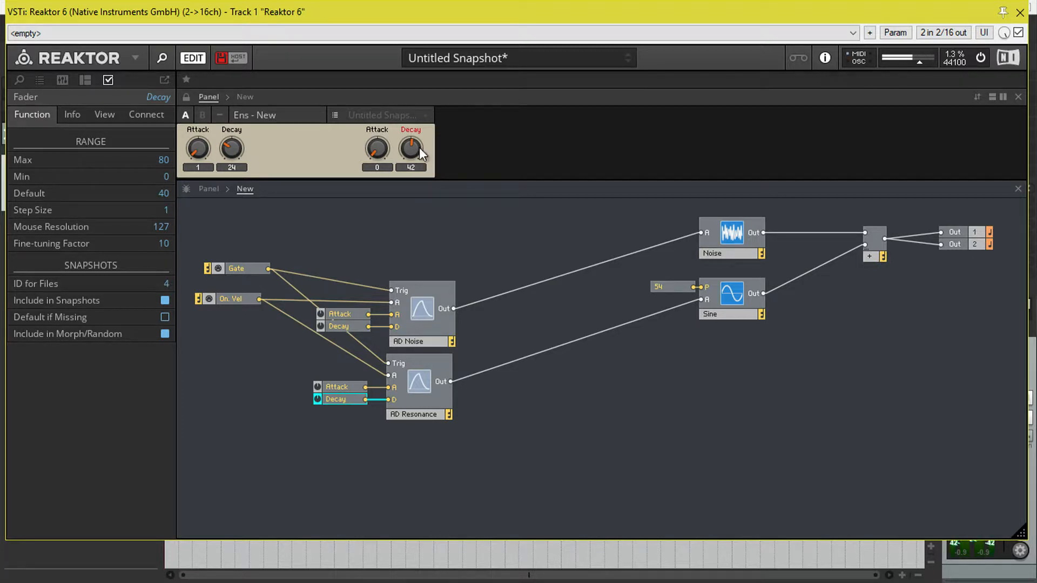
{"action": "left_click_drag", "start_coordinate": [412, 148], "coordinate": [413, 156]}
{"action": "left_click", "coordinate": [689, 410]}
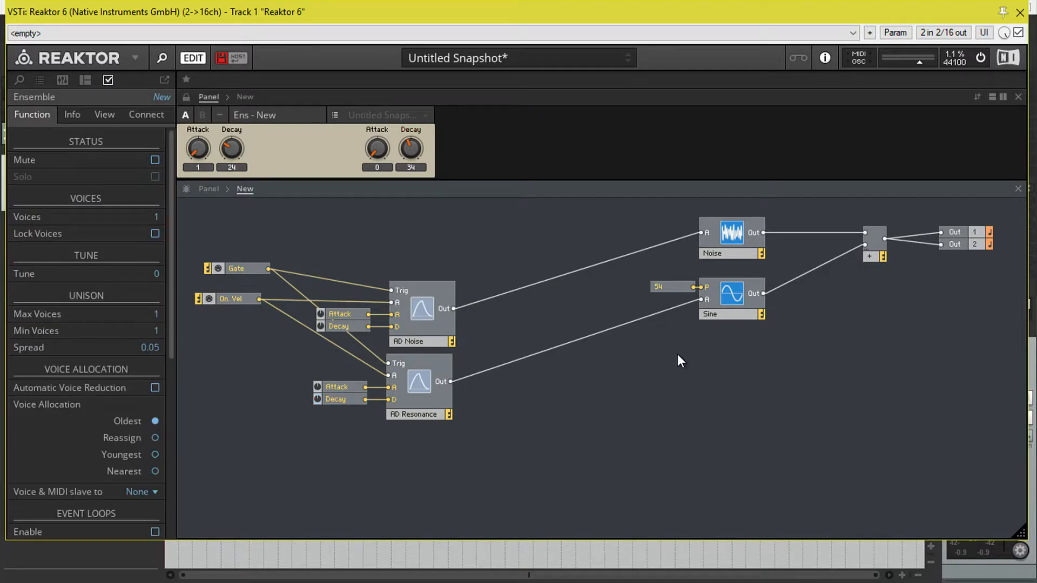
Add a Tri FM oscillator below the Sine and wire the 54 constant to its P input
{"action": "right_click", "coordinate": [651, 377]}
{"action": "mouse_move", "coordinate": [702, 387]}
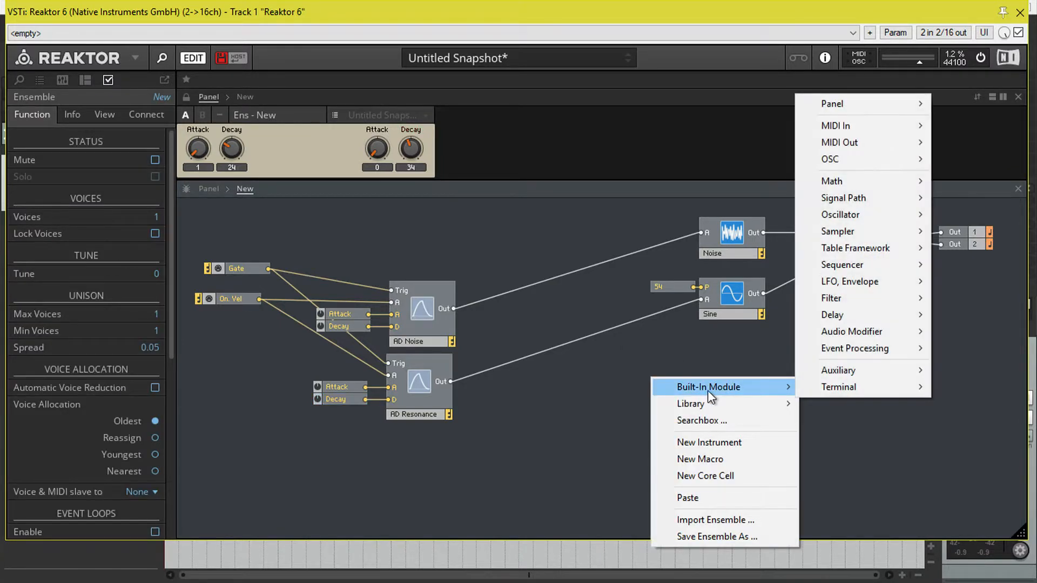
{"action": "mouse_move", "coordinate": [900, 219]}
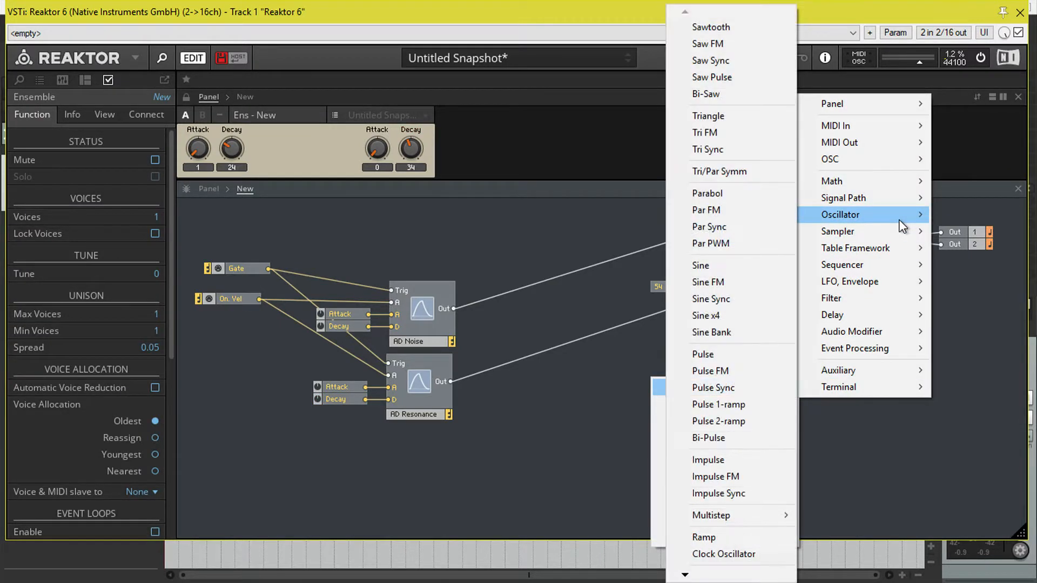
{"action": "left_click", "coordinate": [733, 132]}
{"action": "left_click_drag", "start_coordinate": [684, 395], "coordinate": [730, 353]}
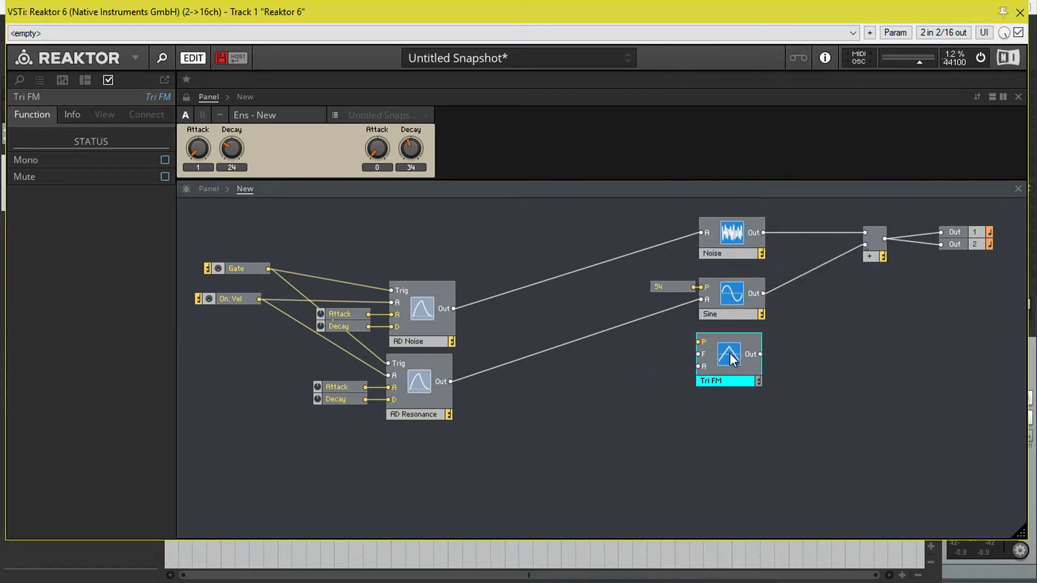
{"action": "left_click_drag", "start_coordinate": [694, 286], "coordinate": [700, 344]}
Replace the Sine with the Tri FM, wired from AD Resonance into its A input and out to the adder's second input
{"action": "left_click", "coordinate": [727, 297]}
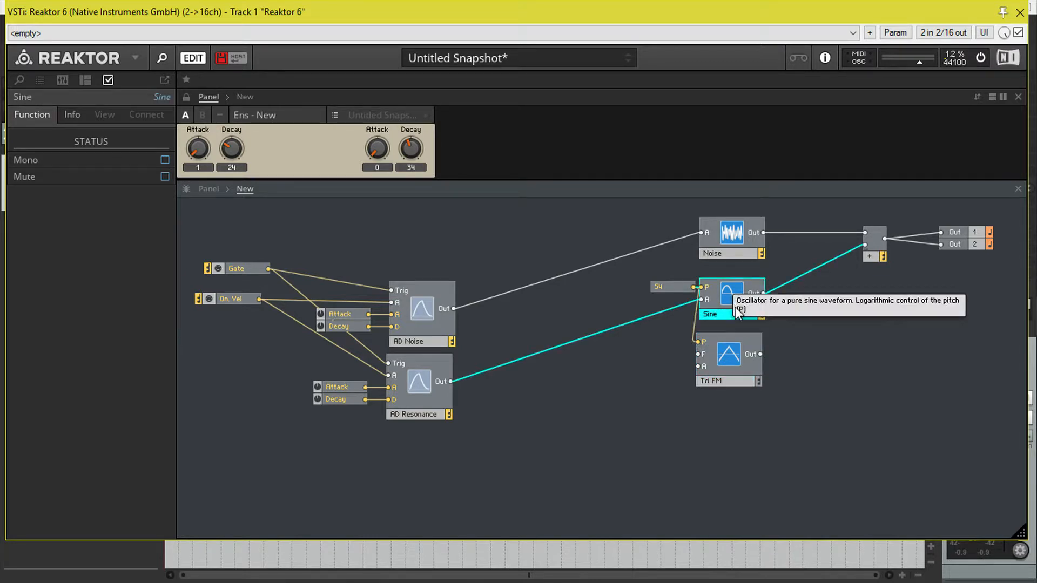
{"action": "key", "text": "Delete"}
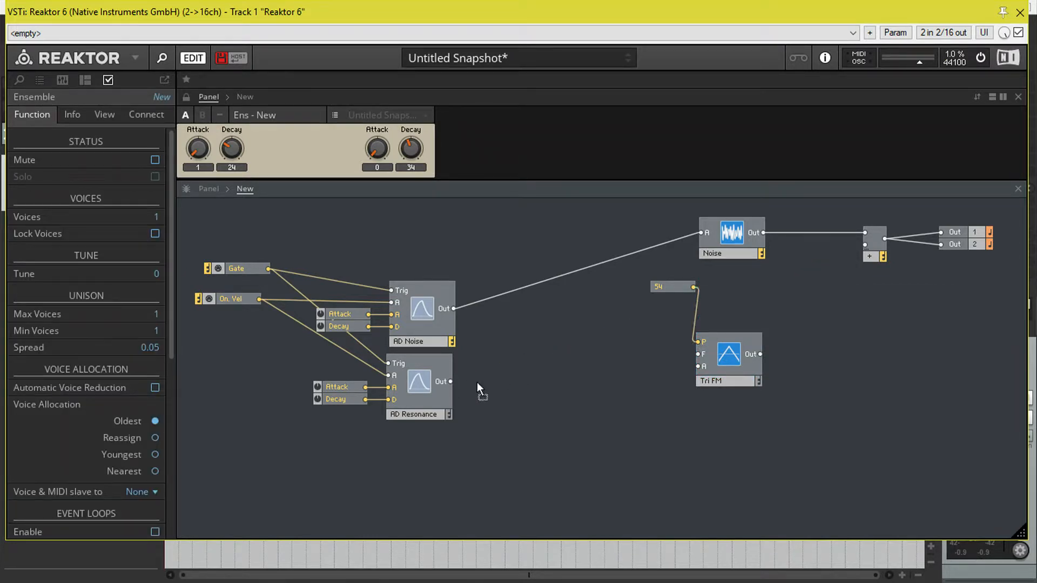
{"action": "left_click_drag", "start_coordinate": [478, 381], "coordinate": [696, 368]}
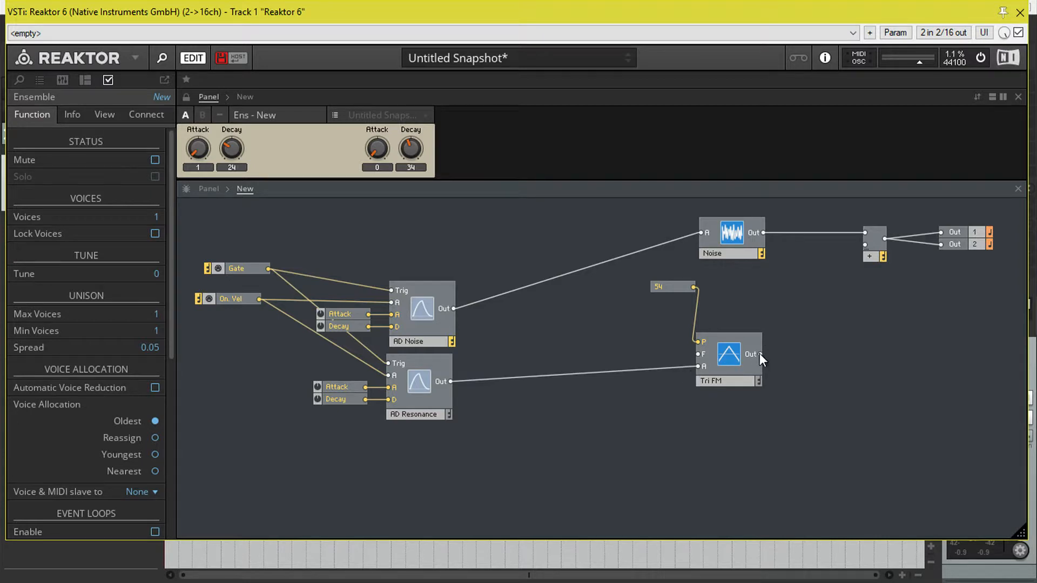
{"action": "left_click_drag", "start_coordinate": [759, 354], "coordinate": [865, 246]}
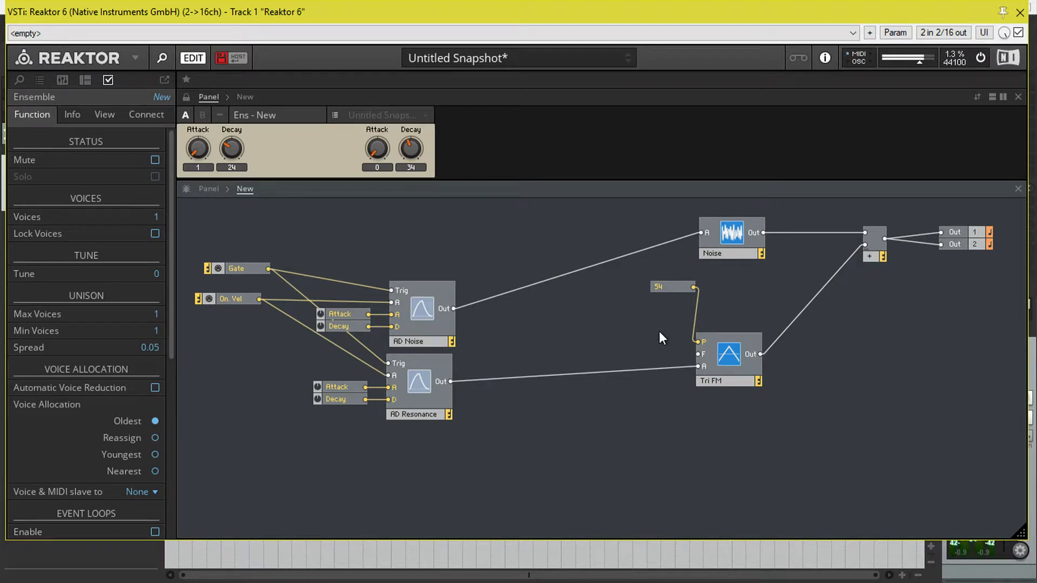
Set the resonance envelope's Decay to 30 and move the 54 constant down beside the Tri FM's P input
{"action": "left_click", "coordinate": [413, 151]}
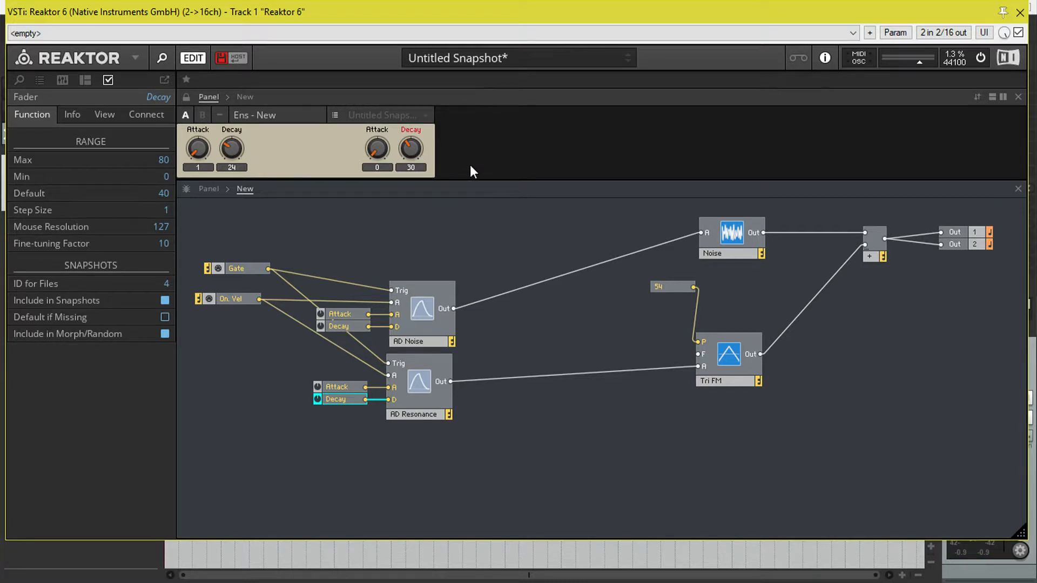
{"action": "left_click_drag", "start_coordinate": [673, 289], "coordinate": [671, 324]}
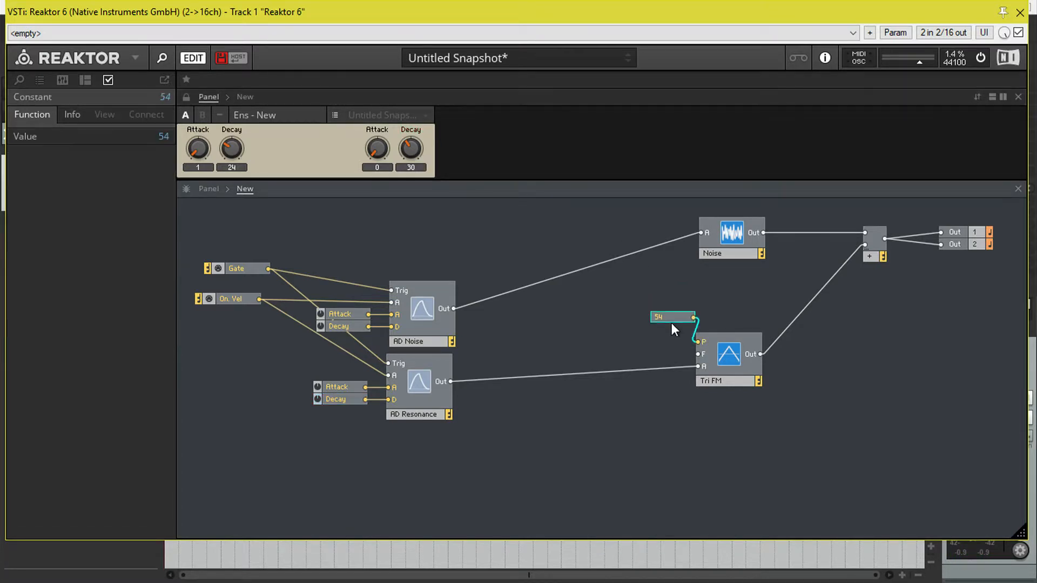
{"action": "left_click", "coordinate": [723, 353]}
{"action": "right_click", "coordinate": [724, 354]}
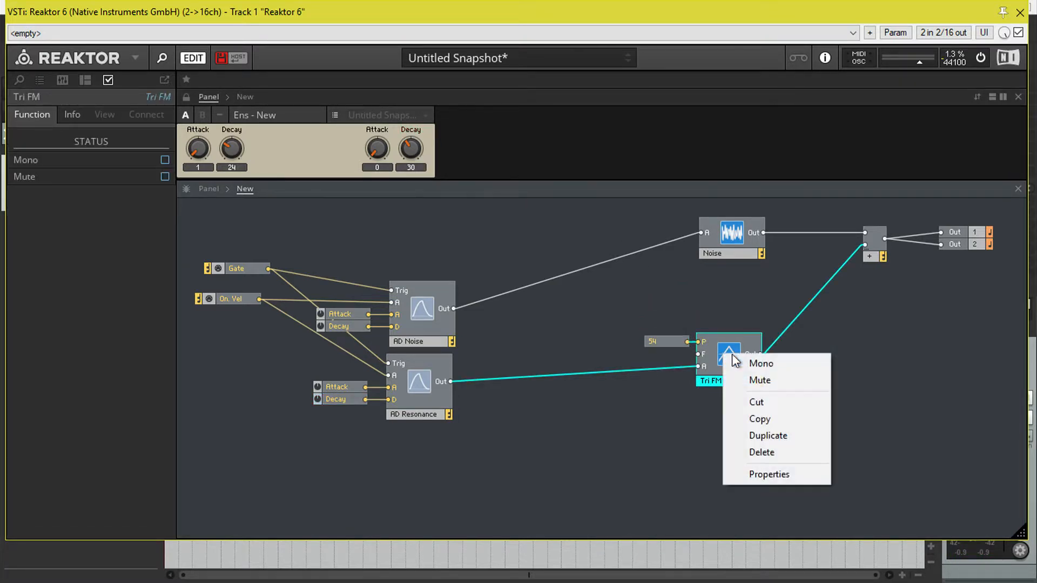
{"action": "left_click", "coordinate": [767, 435]}
{"action": "left_click_drag", "start_coordinate": [728, 399], "coordinate": [729, 419]}
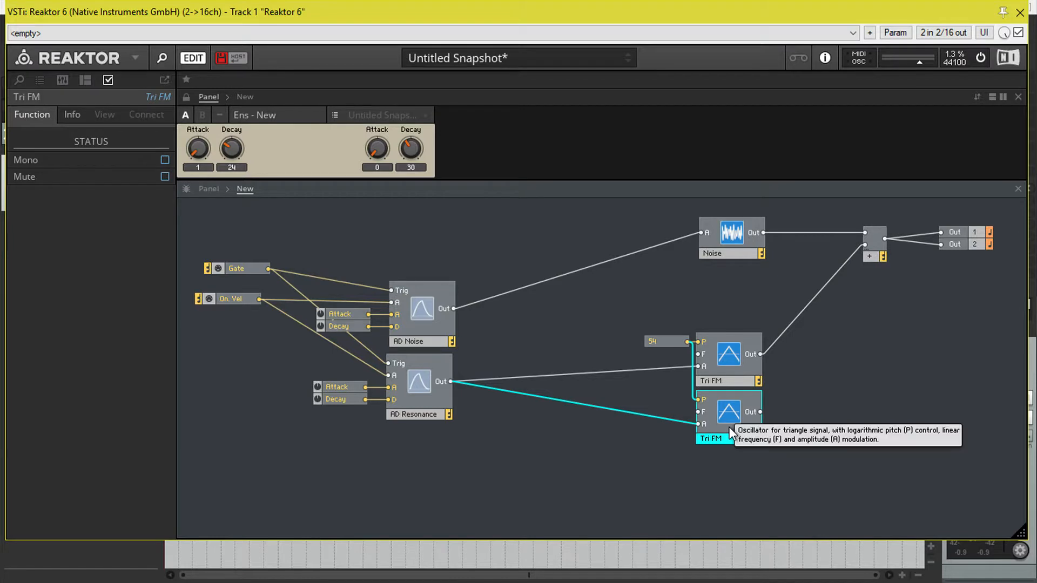
{"action": "key", "text": "Delete"}
Add a built-in Sine oscillator and place it directly below the Tri FM
{"action": "right_click", "coordinate": [728, 426]}
{"action": "mouse_move", "coordinate": [808, 263]}
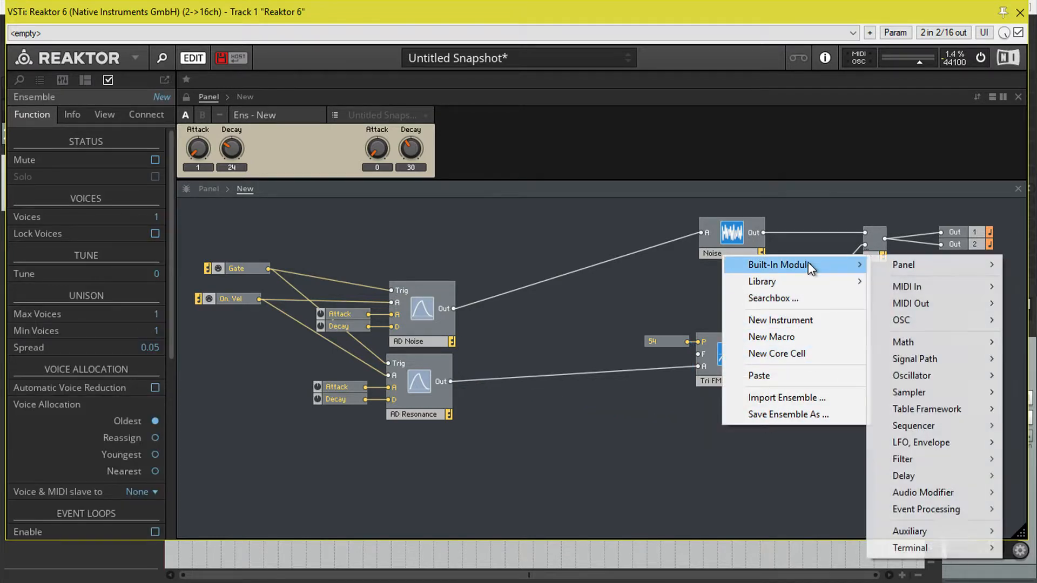
{"action": "mouse_move", "coordinate": [951, 381]}
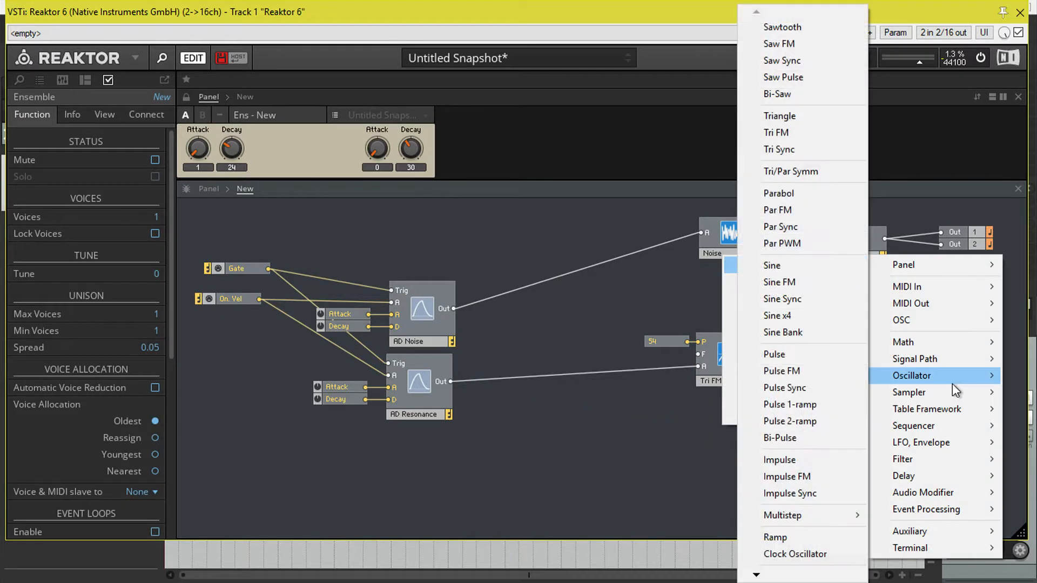
{"action": "left_click", "coordinate": [794, 265]}
{"action": "left_click_drag", "start_coordinate": [732, 414], "coordinate": [732, 410]}
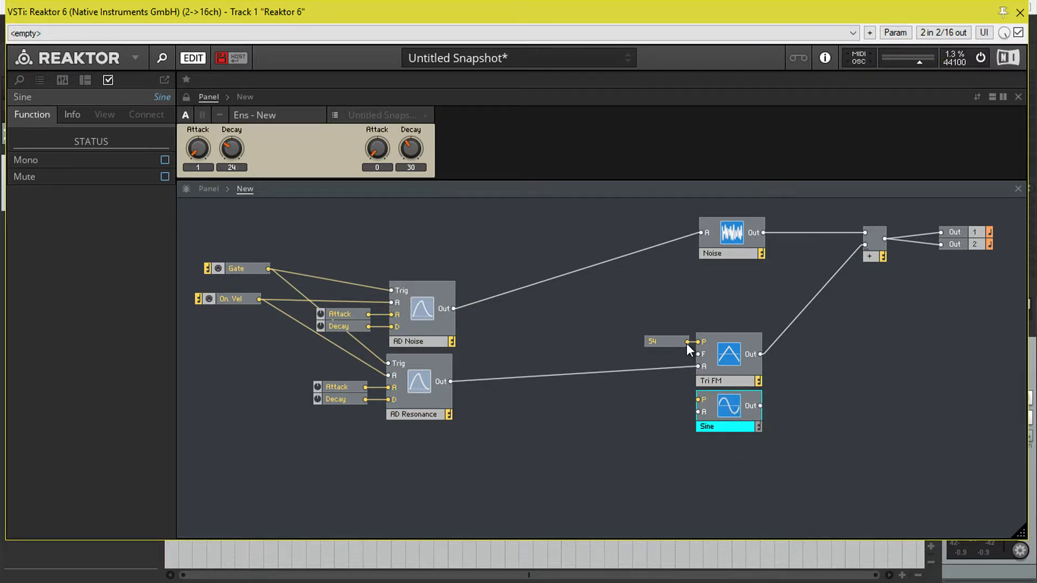
Wire the 54 constant and AD Resonance into the Sine, feed it into a new adder input, and set the resonance Decay to 34
{"action": "left_click_drag", "start_coordinate": [685, 343], "coordinate": [698, 412]}
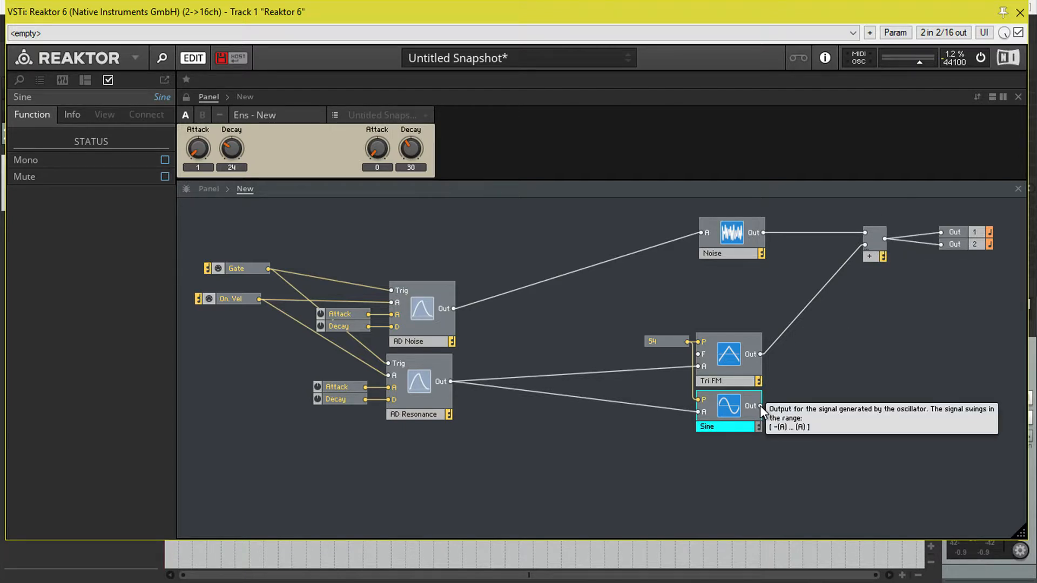
{"action": "left_click_drag", "start_coordinate": [760, 406], "coordinate": [866, 257]}
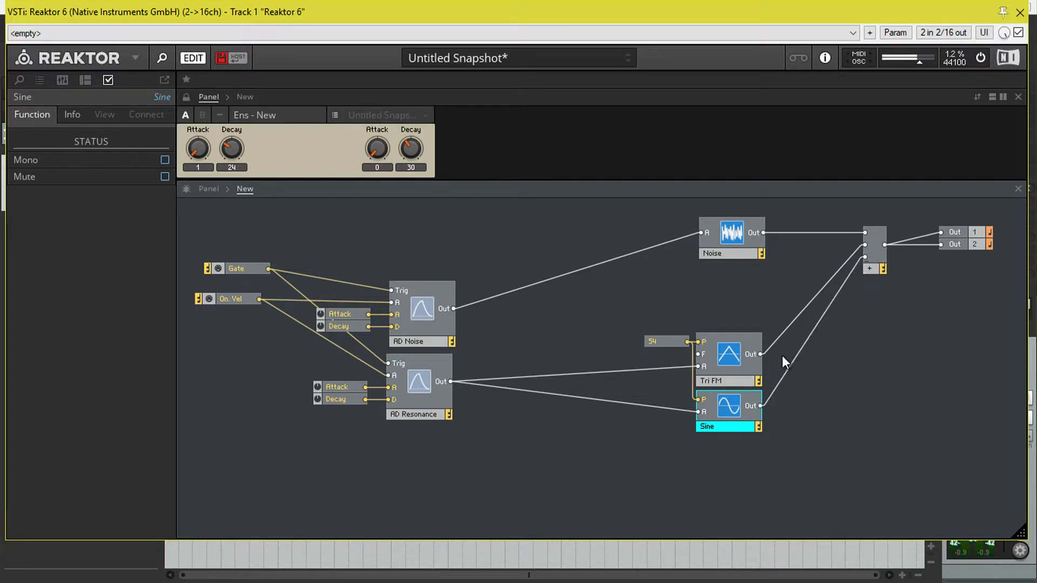
{"action": "left_click_drag", "start_coordinate": [409, 152], "coordinate": [416, 145]}
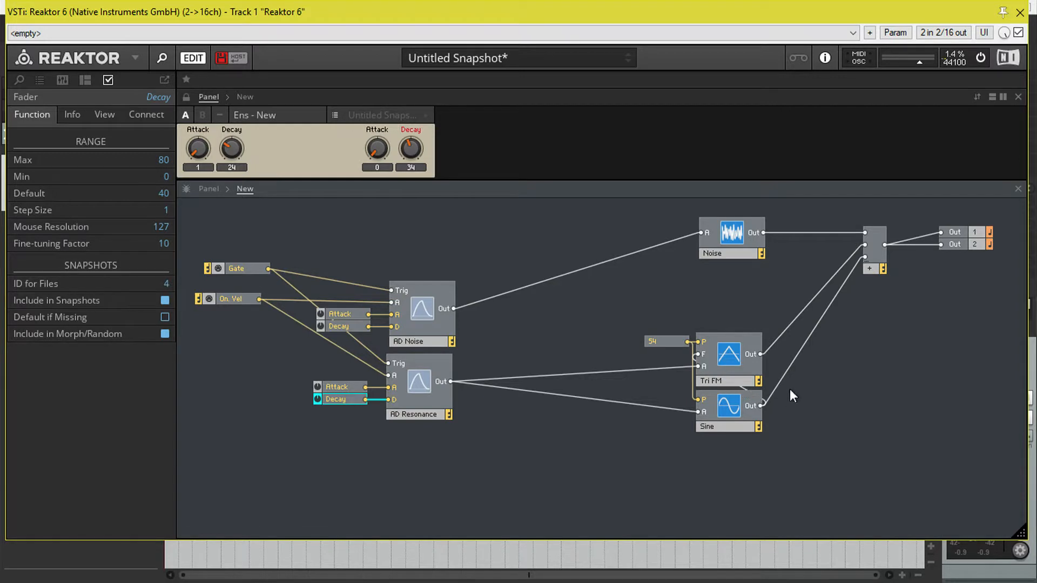
Remove the wire between the Sine's output and the adder, and reconnect it to a third adder input
{"action": "left_click", "coordinate": [782, 375]}
{"action": "key", "text": "Delete"}
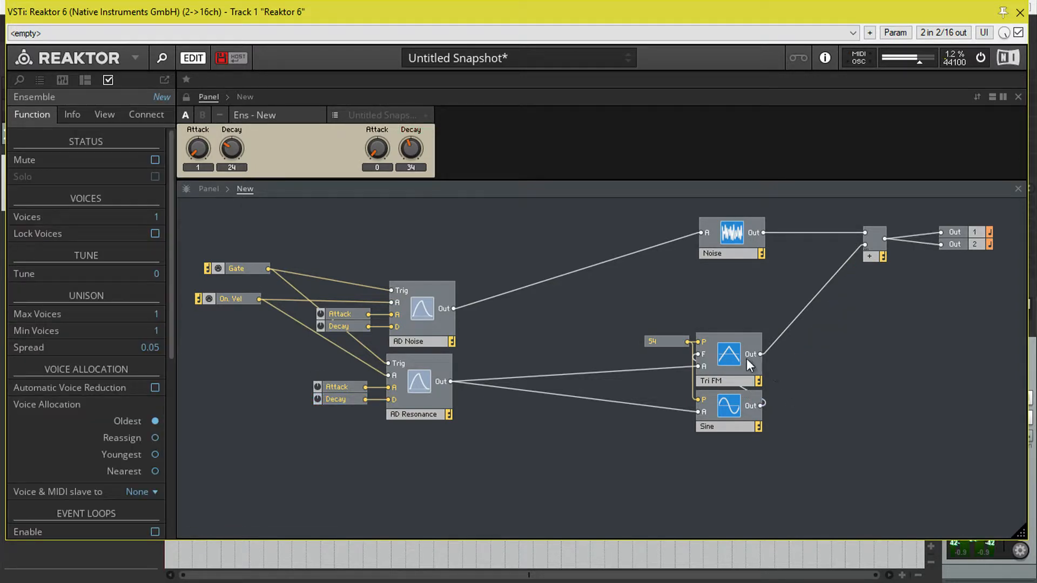
{"action": "left_click_drag", "start_coordinate": [761, 405], "coordinate": [868, 257]}
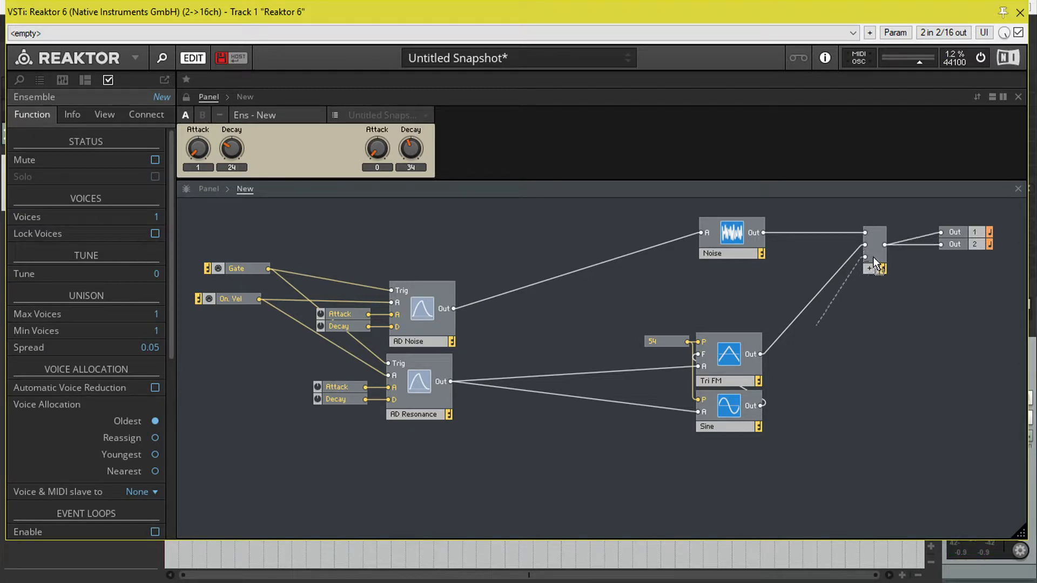
{"action": "left_click_drag", "start_coordinate": [762, 406], "coordinate": [864, 258]}
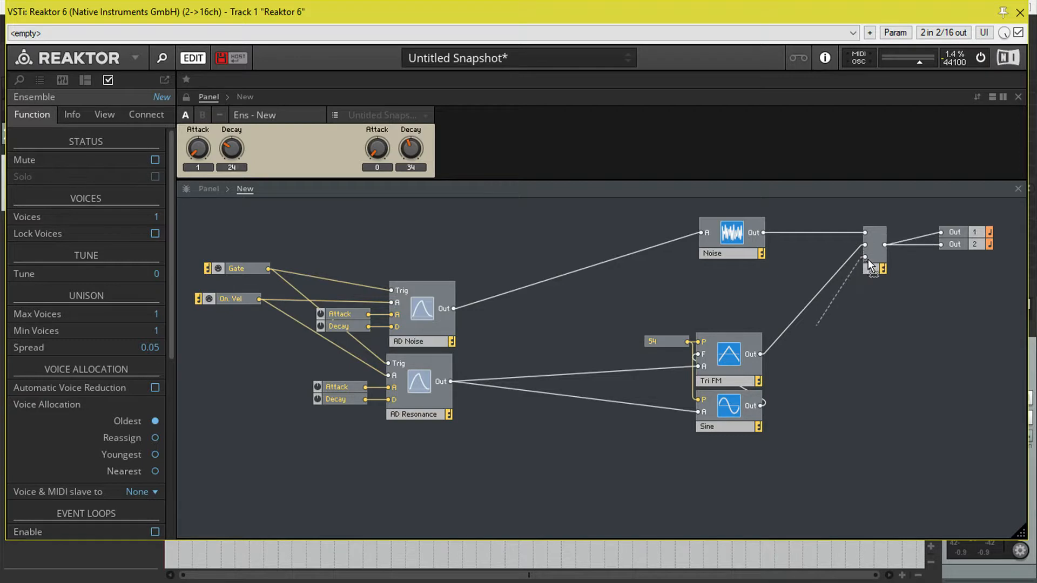
Delete the wire from the Sine's output to the Tri FM's F input and align the Sine under the Tri FM
{"action": "left_click", "coordinate": [766, 399]}
{"action": "left_click_drag", "start_coordinate": [741, 392], "coordinate": [738, 403]}
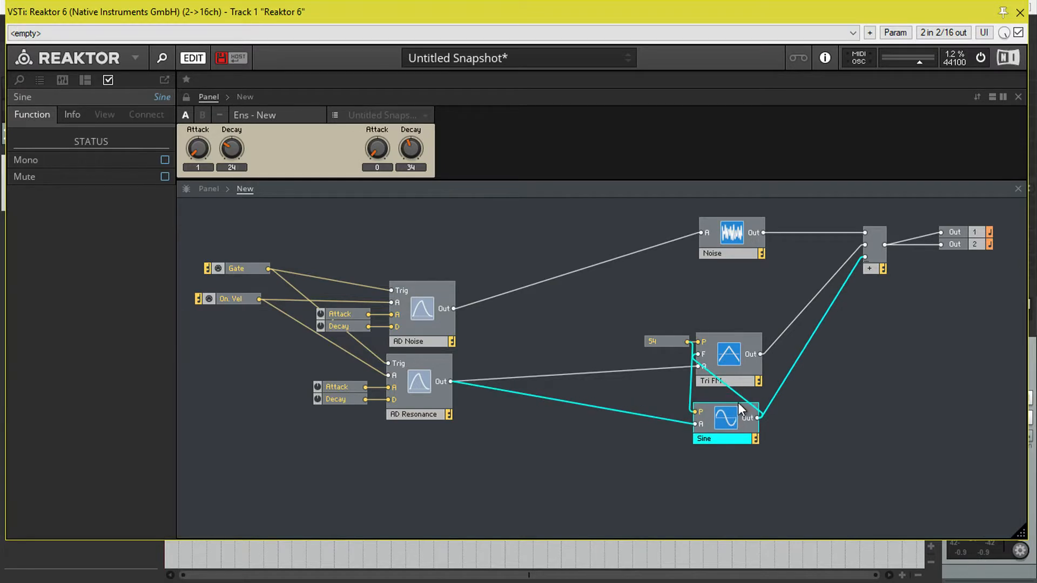
{"action": "left_click", "coordinate": [846, 434]}
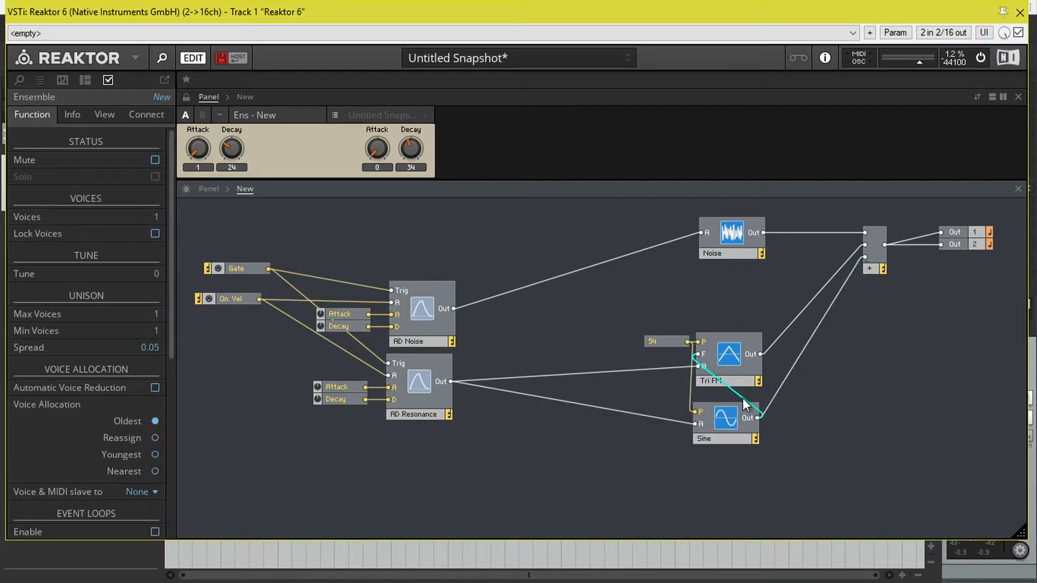
{"action": "key", "text": "Delete"}
{"action": "left_click_drag", "start_coordinate": [727, 417], "coordinate": [731, 407]}
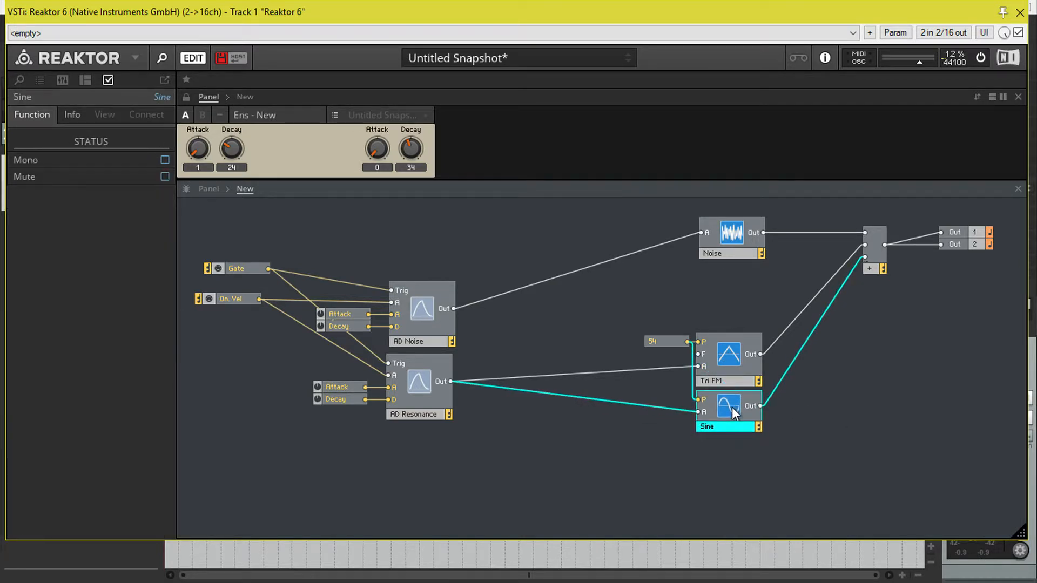
{"action": "left_click", "coordinate": [806, 407]}
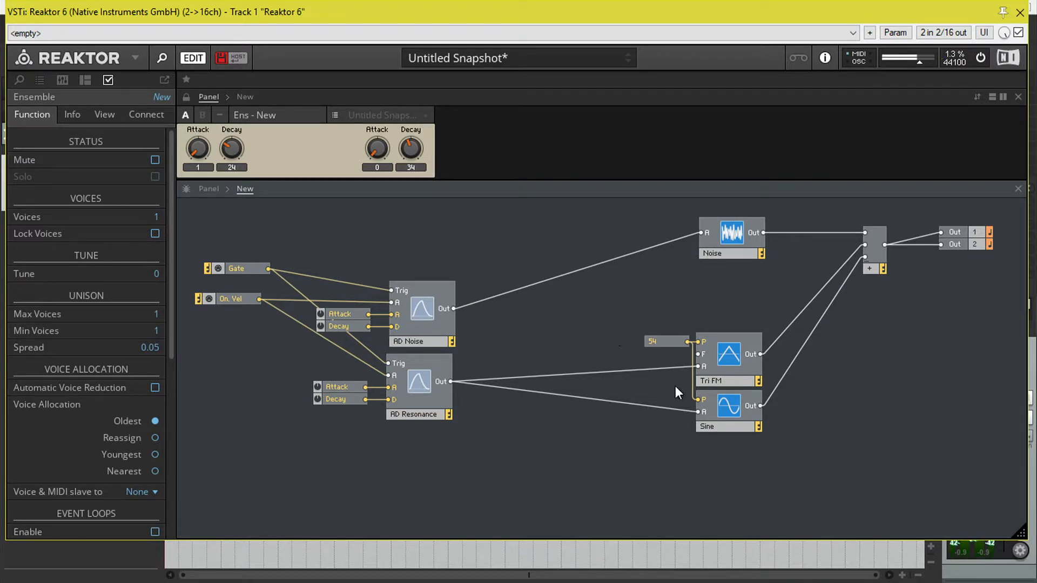
Duplicate the AD Resonance envelope with its Attack and Decay controls and place the copy below the original
{"action": "left_click_drag", "start_coordinate": [419, 387], "coordinate": [327, 373]}
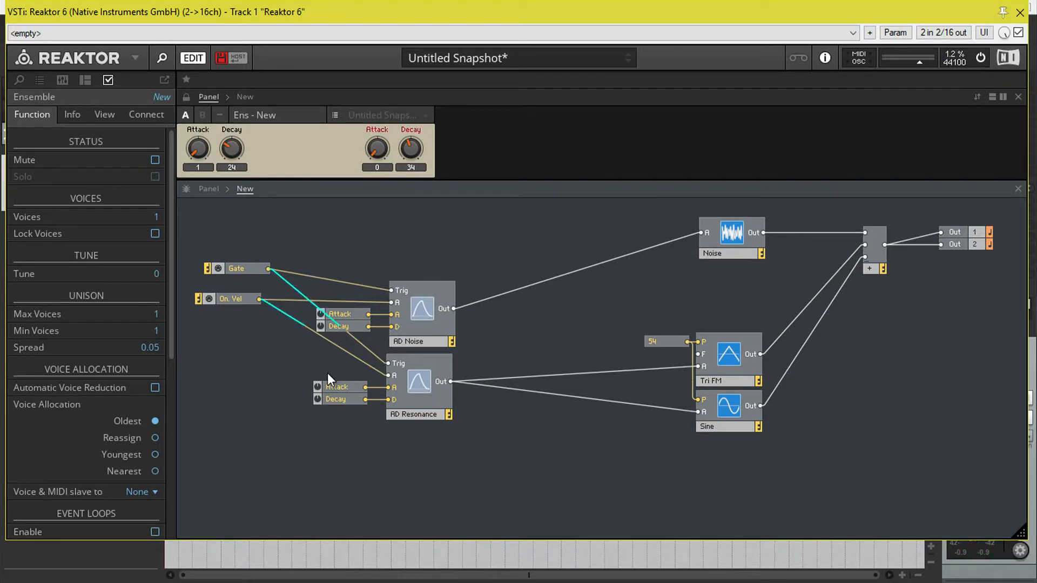
{"action": "right_click", "coordinate": [423, 386]}
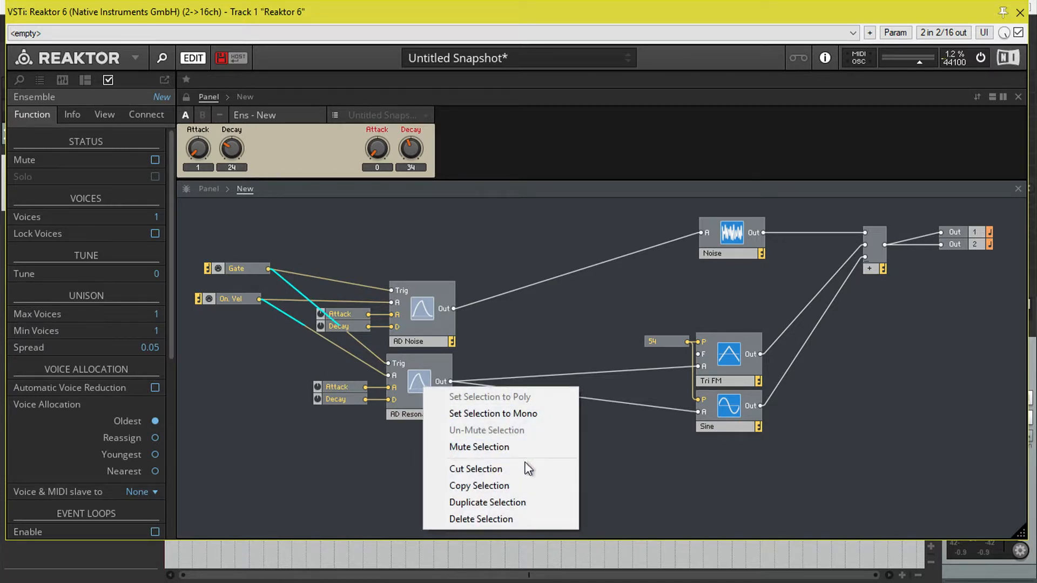
{"action": "left_click", "coordinate": [516, 499]}
{"action": "left_click_drag", "start_coordinate": [426, 414], "coordinate": [429, 462]}
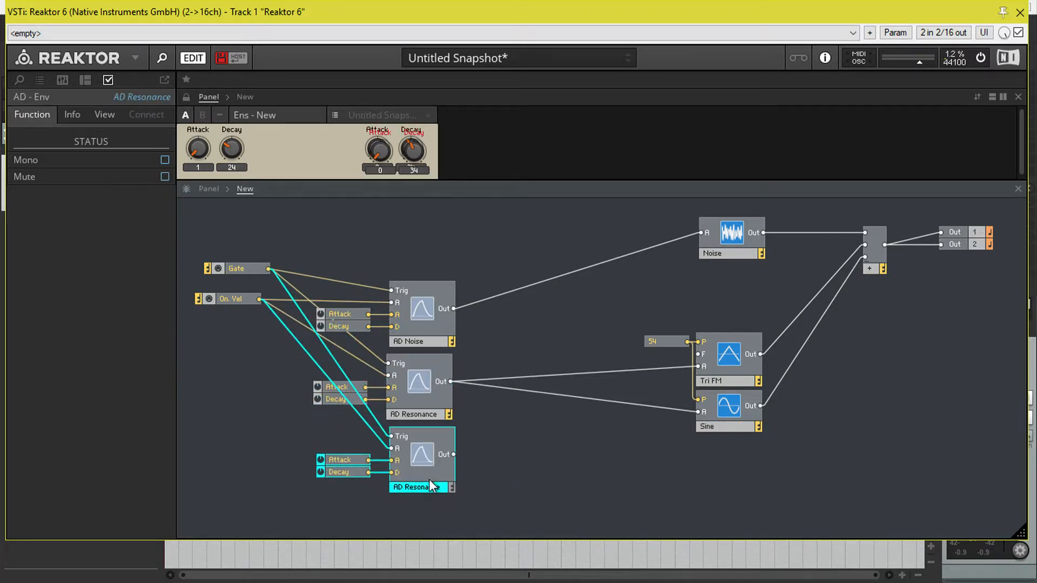
Rename the upper resonance envelope "AD Resonancet" and its copy "AD Resonances", and wire the copy's output to the Sine's A input
{"action": "left_click", "coordinate": [440, 412]}
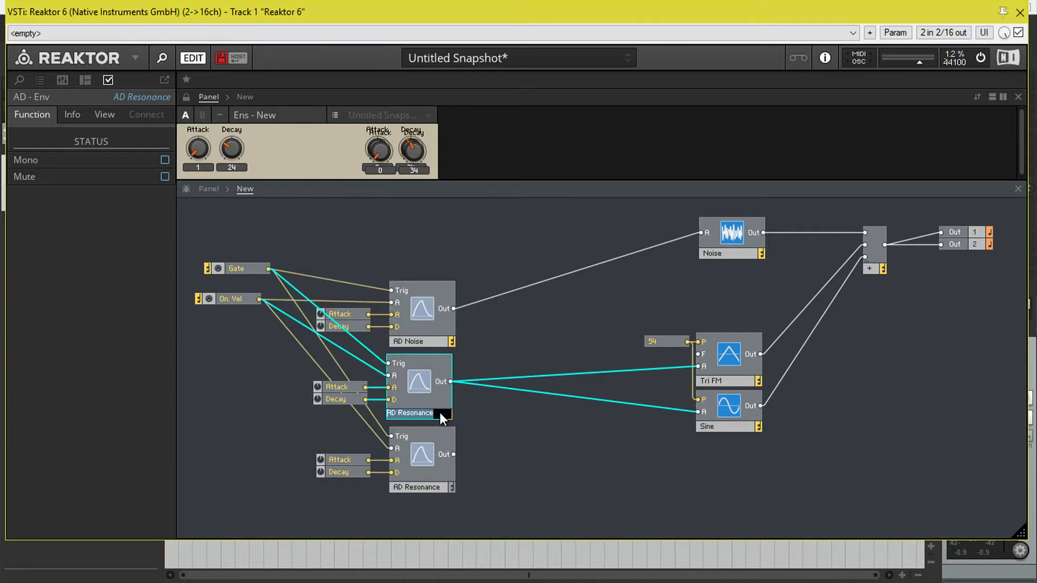
{"action": "type", "text": "t"}
{"action": "left_click", "coordinate": [443, 486]}
{"action": "left_click", "coordinate": [443, 486]}
{"action": "type", "text": "s"}
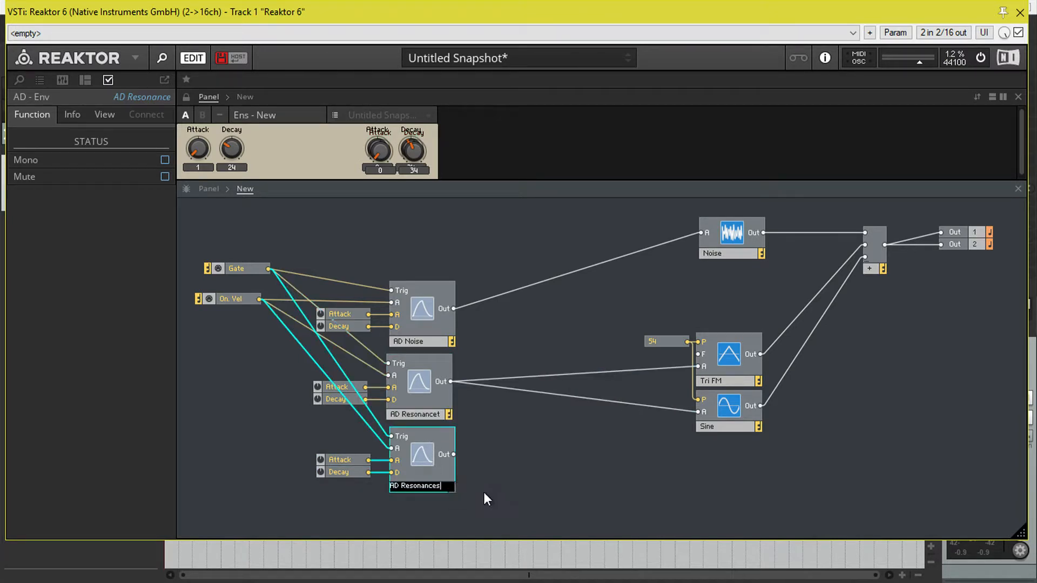
{"action": "left_click", "coordinate": [487, 418]}
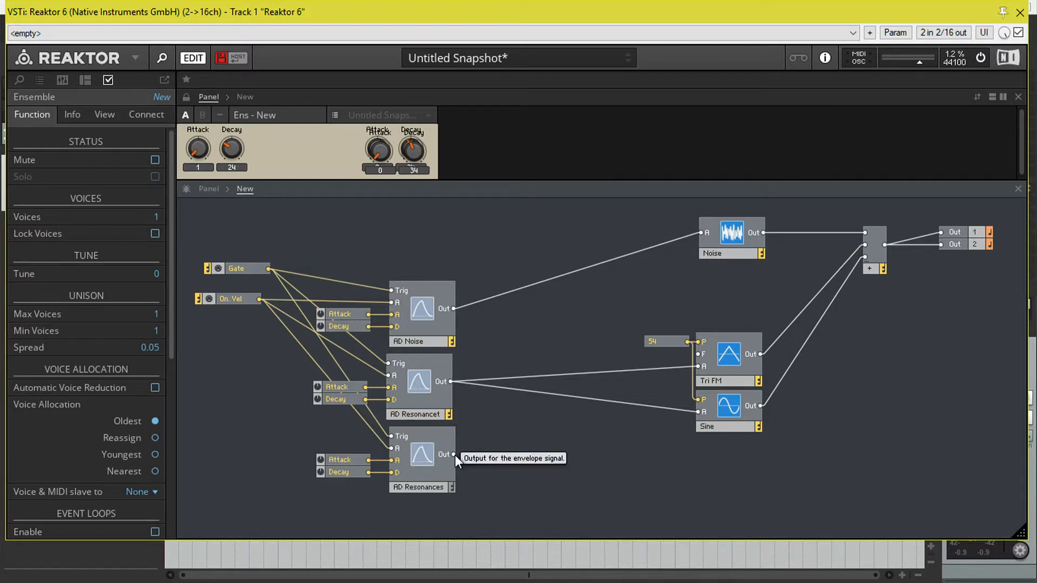
{"action": "left_click_drag", "start_coordinate": [455, 455], "coordinate": [697, 413]}
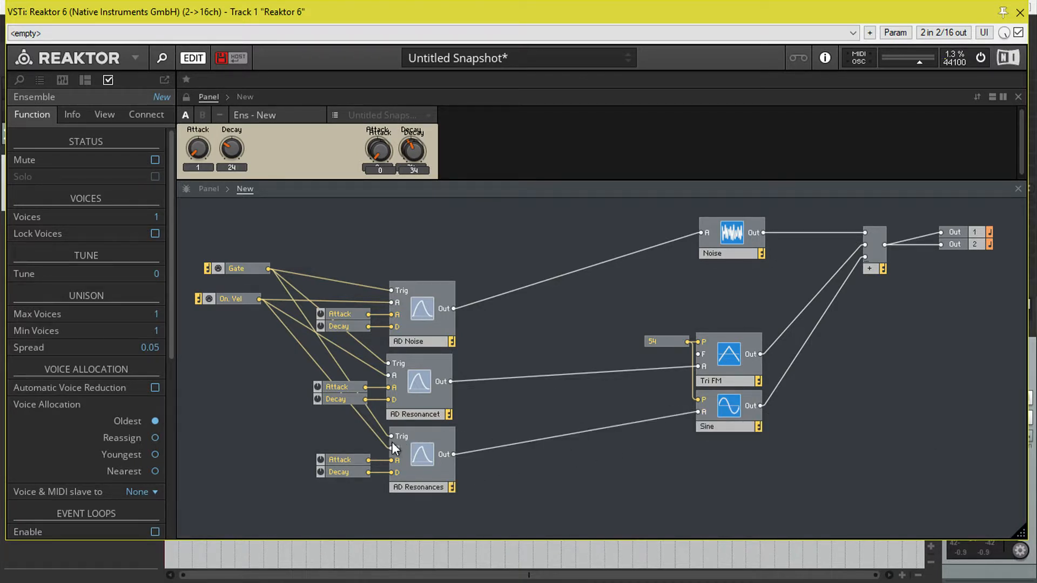
Unlock the panel layout, move the third envelope's Attack and Decay knobs clear of the second pair, and lock the panel again
{"action": "left_click", "coordinate": [188, 97]}
{"action": "left_click_drag", "start_coordinate": [431, 159], "coordinate": [597, 141]}
{"action": "left_click_drag", "start_coordinate": [379, 151], "coordinate": [571, 153]}
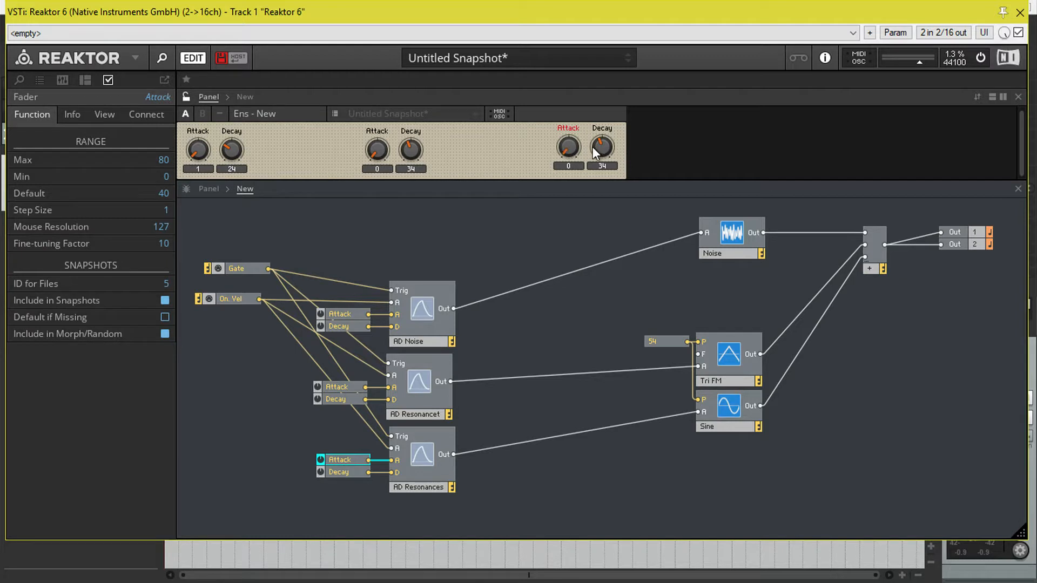
{"action": "left_click", "coordinate": [593, 148]}
{"action": "left_click_drag", "start_coordinate": [181, 97], "coordinate": [182, 97]}
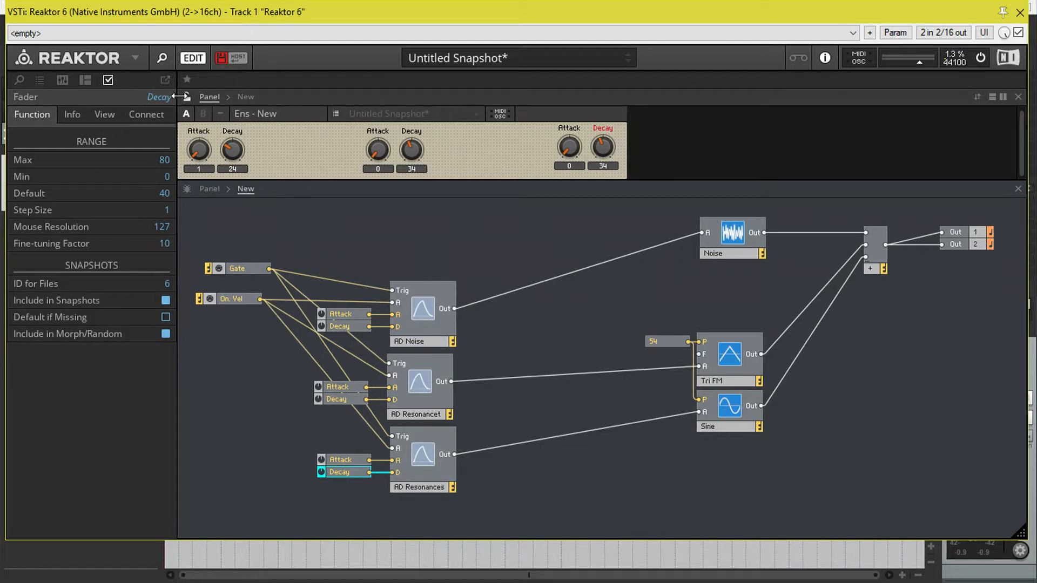
Set the Decay of the AD Resonancet envelope to 25
{"action": "left_click", "coordinate": [409, 152]}
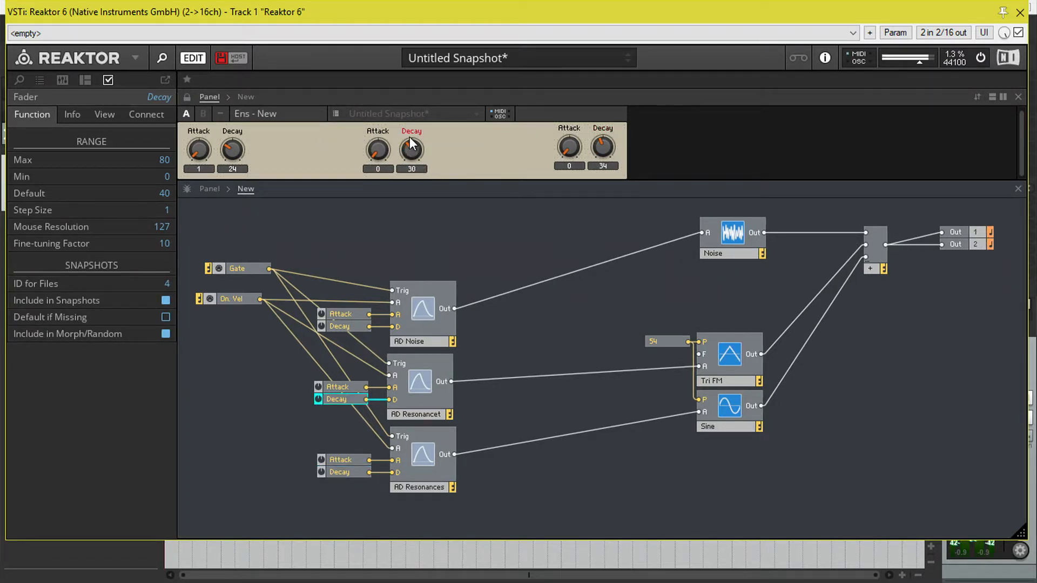
{"action": "mouse_move", "coordinate": [409, 137]}
{"action": "left_mouse_down"}
{"action": "mouse_move", "coordinate": [419, 115]}
{"action": "mouse_move", "coordinate": [416, 140]}
{"action": "left_mouse_up"}
{"action": "left_click_drag", "start_coordinate": [602, 147], "coordinate": [604, 146]}
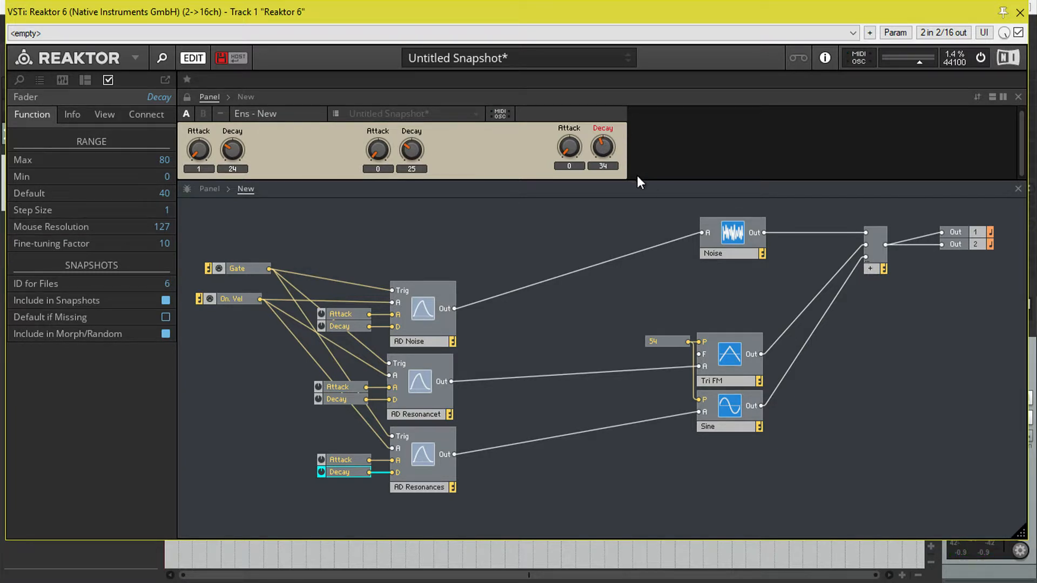
Move the Sine slightly lower and create a separate constant of 42 for its P input
{"action": "left_click_drag", "start_coordinate": [725, 413], "coordinate": [727, 429]}
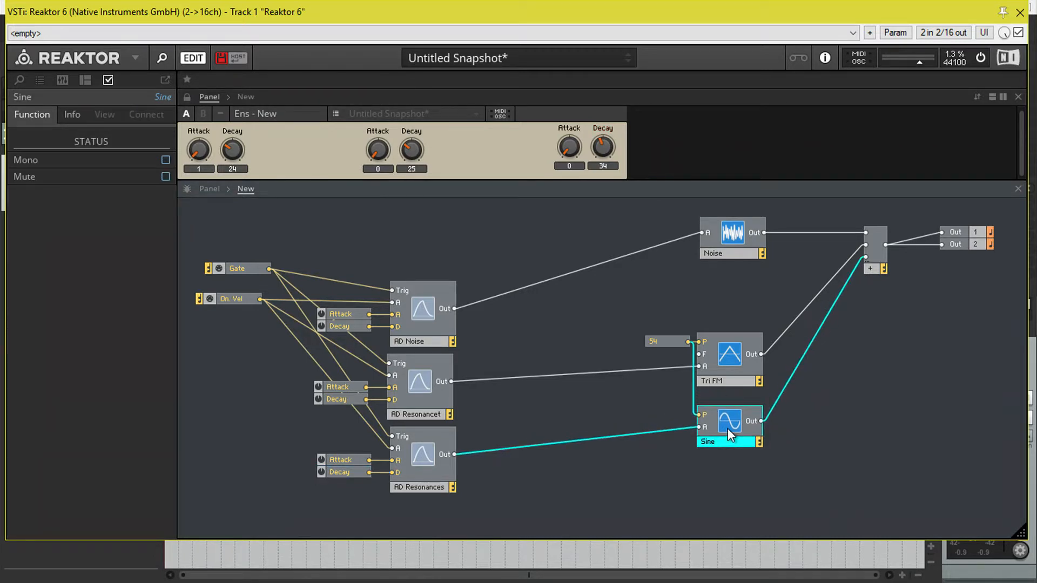
{"action": "left_click", "coordinate": [672, 401]}
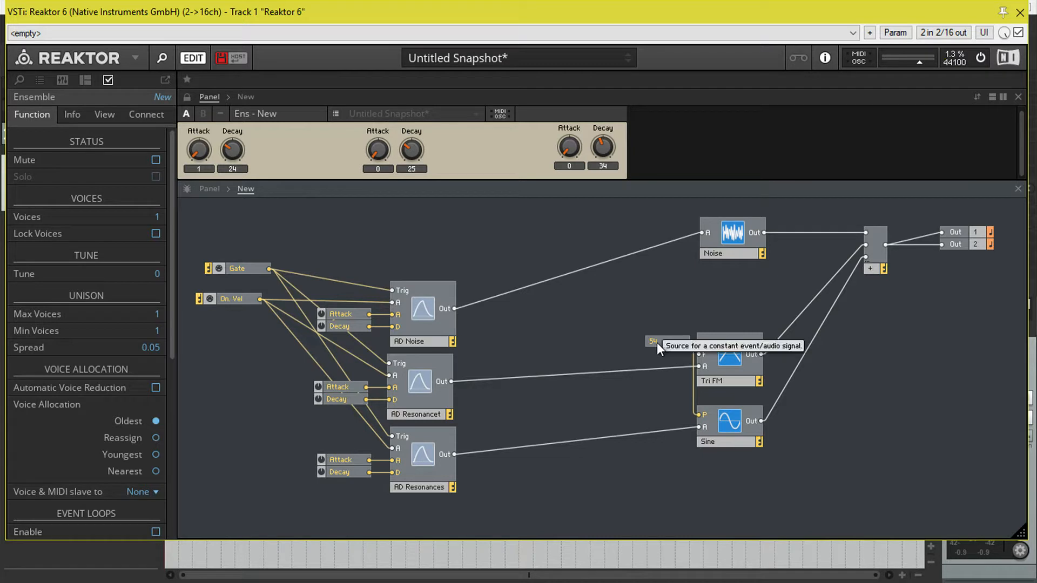
{"action": "right_click", "coordinate": [661, 403]}
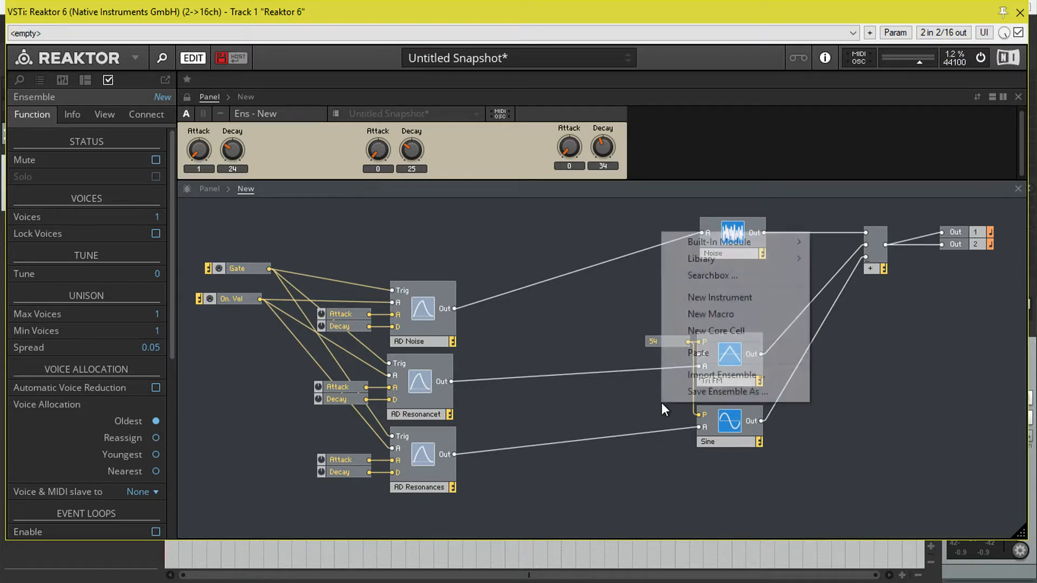
{"action": "mouse_move", "coordinate": [723, 248]}
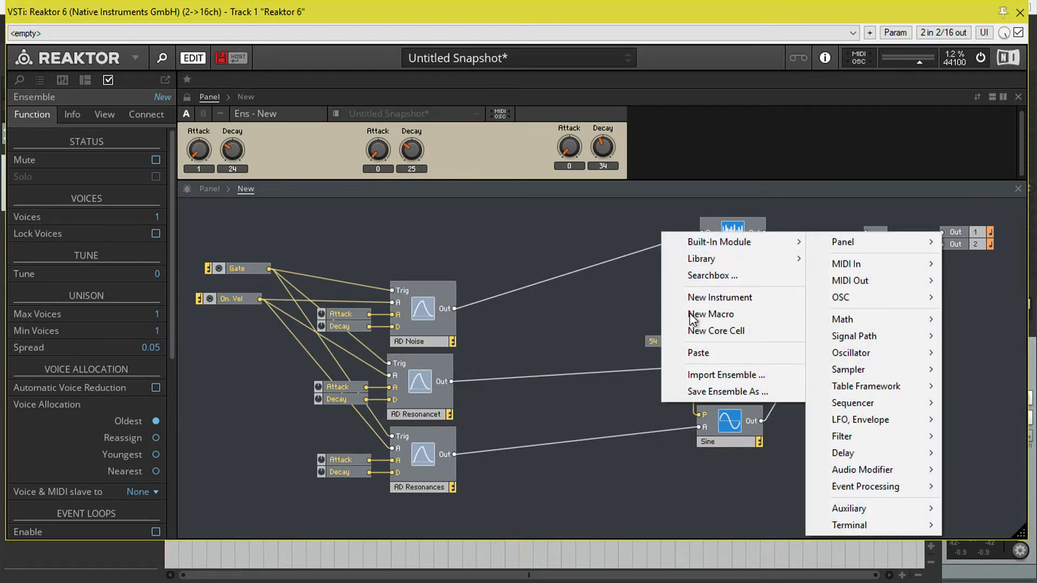
{"action": "left_click", "coordinate": [627, 403]}
{"action": "right_click", "coordinate": [700, 414]}
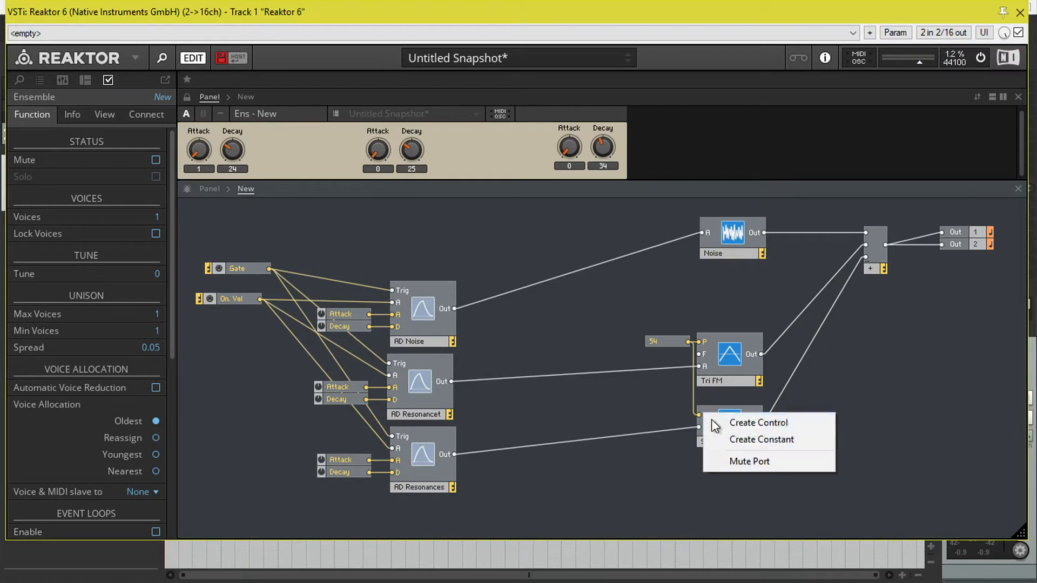
{"action": "left_click", "coordinate": [740, 439]}
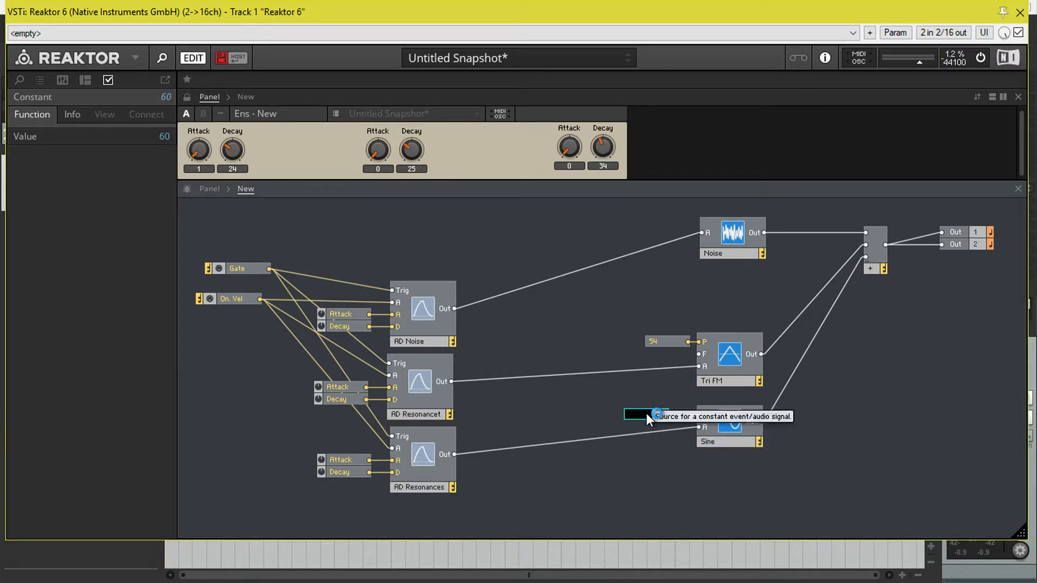
{"action": "type", "text": "42"}
{"action": "key", "text": "Return"}
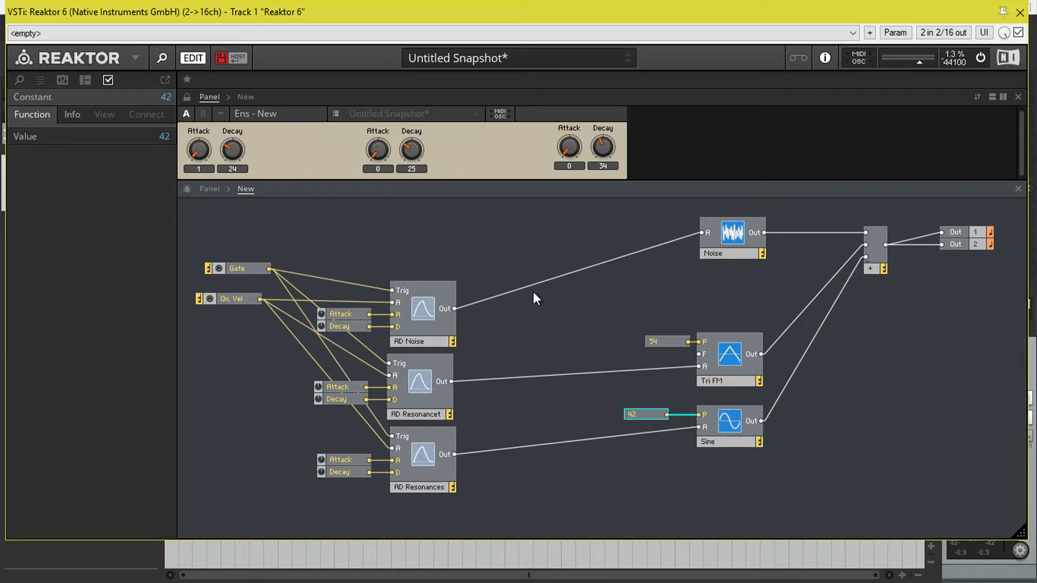
Try values of 49 and 61 for the Sine's pitch constant, and set it back to 49
{"action": "double_click", "coordinate": [646, 414]}
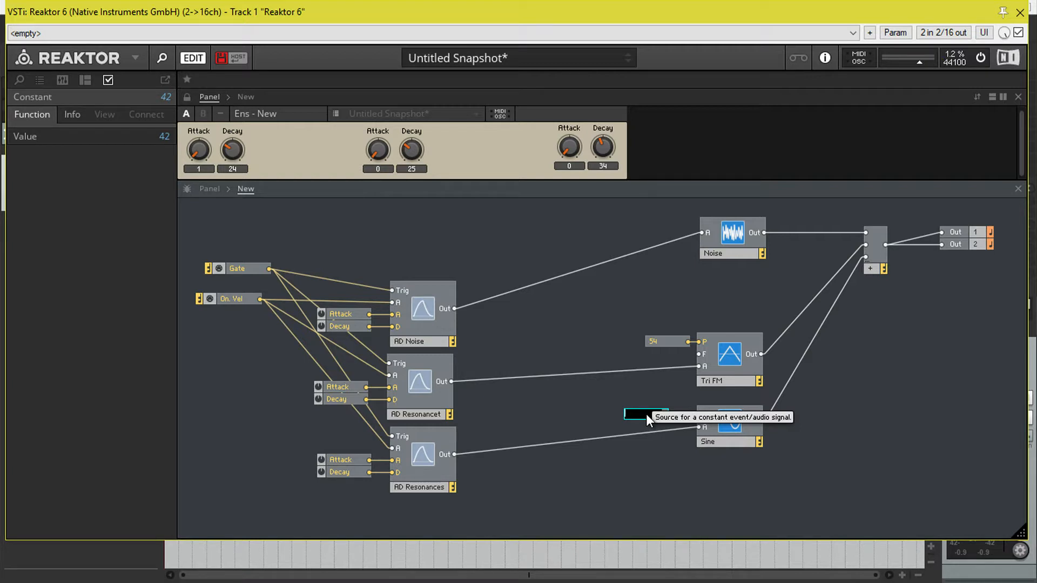
{"action": "type", "text": "49"}
{"action": "left_click", "coordinate": [601, 406]}
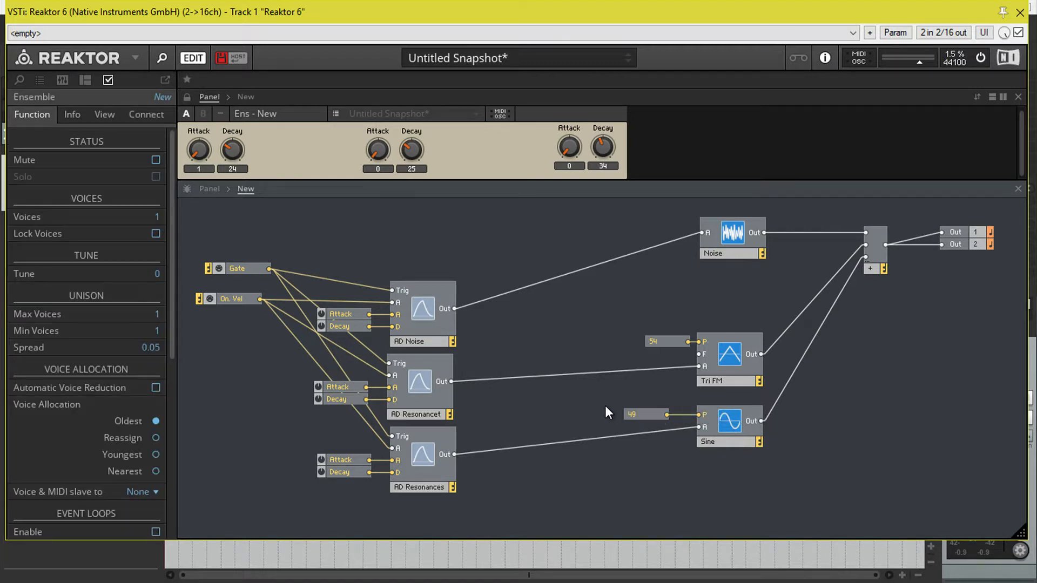
{"action": "double_click", "coordinate": [642, 414]}
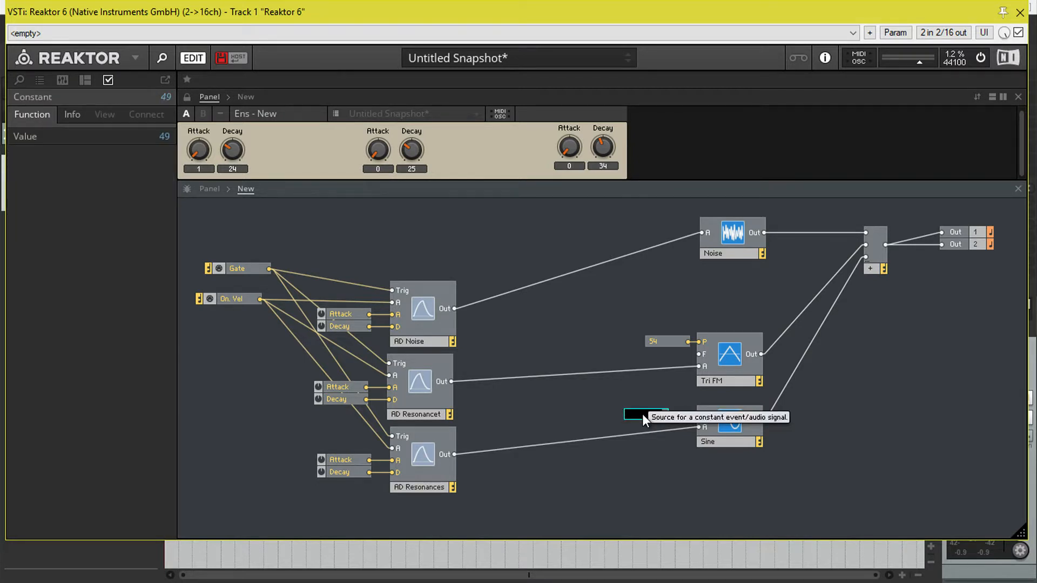
{"action": "key", "text": "Return"}
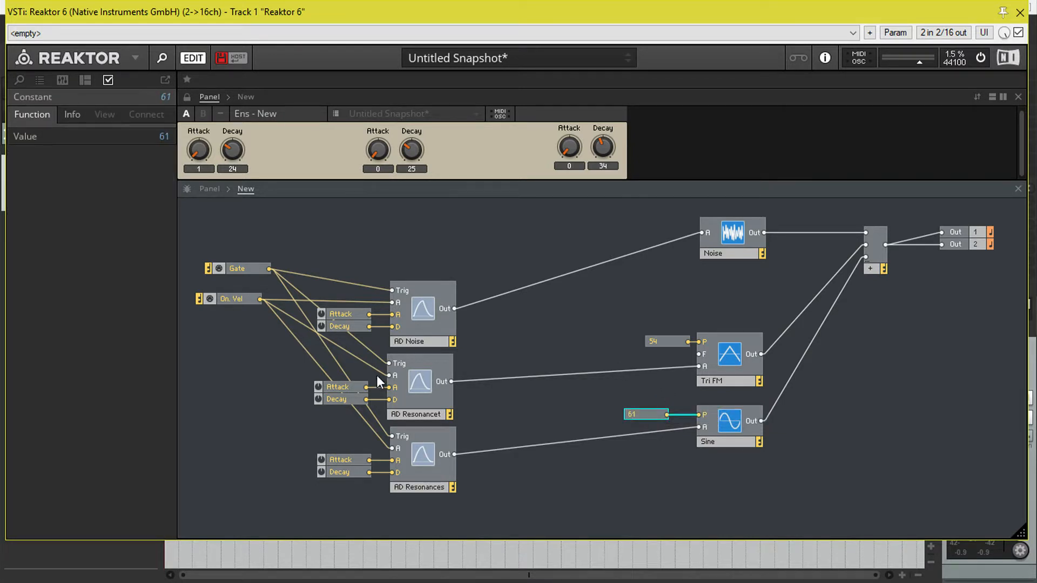
{"action": "double_click", "coordinate": [647, 413]}
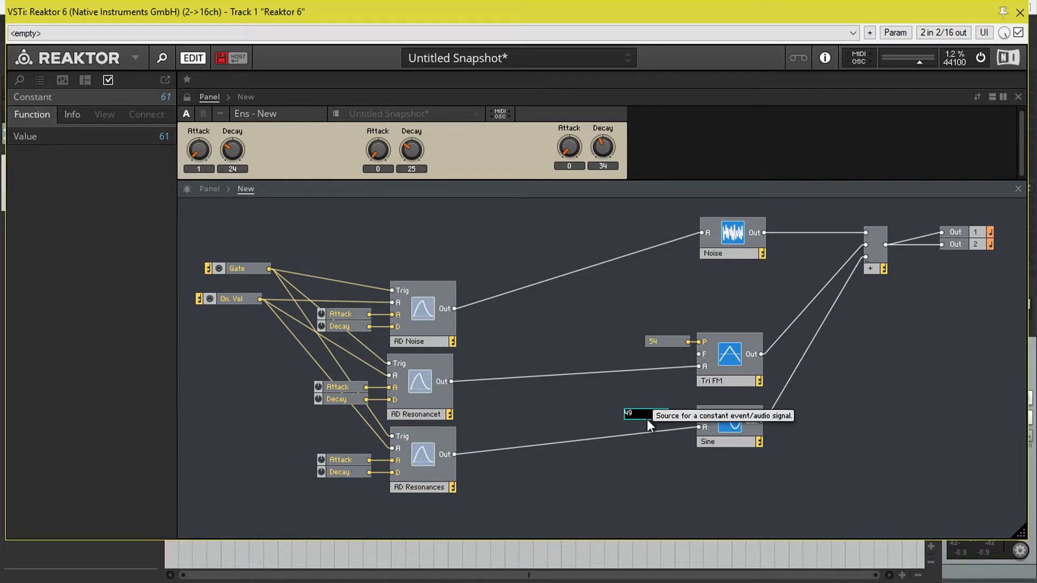
{"action": "key", "text": "Return"}
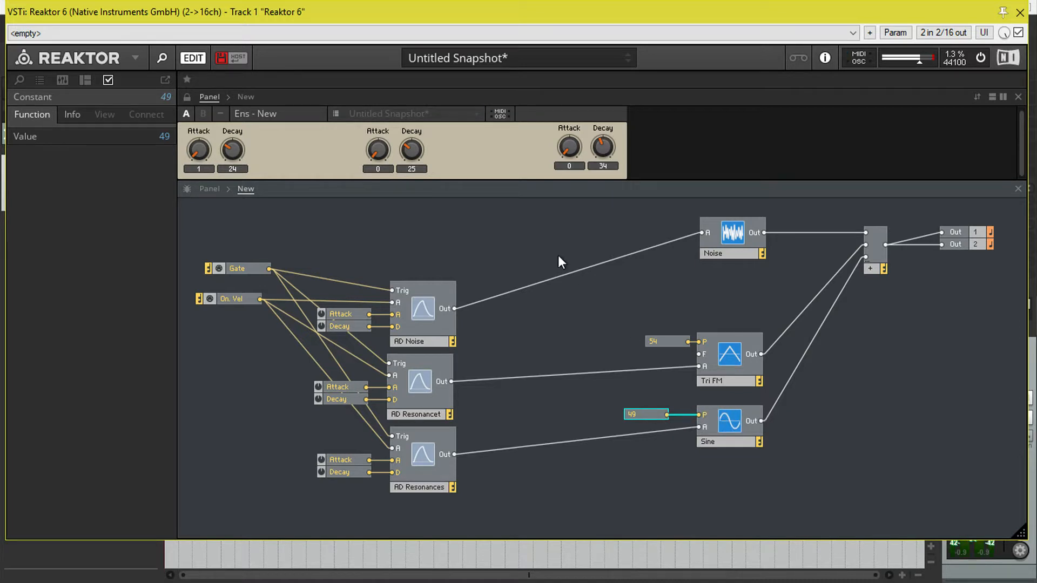
Set the Tri FM's pitch constant to 49 and the Sine's pitch constant to 54
{"action": "mouse_move", "coordinate": [598, 148]}
{"action": "left_mouse_down"}
{"action": "mouse_move", "coordinate": [608, 125]}
{"action": "mouse_move", "coordinate": [608, 148]}
{"action": "left_mouse_up"}
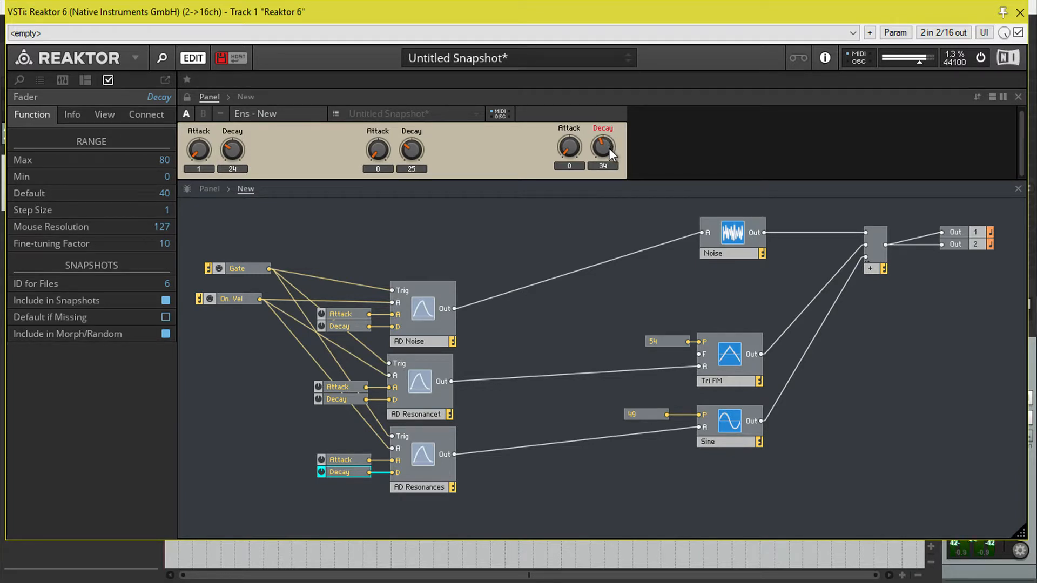
{"action": "left_click", "coordinate": [666, 341]}
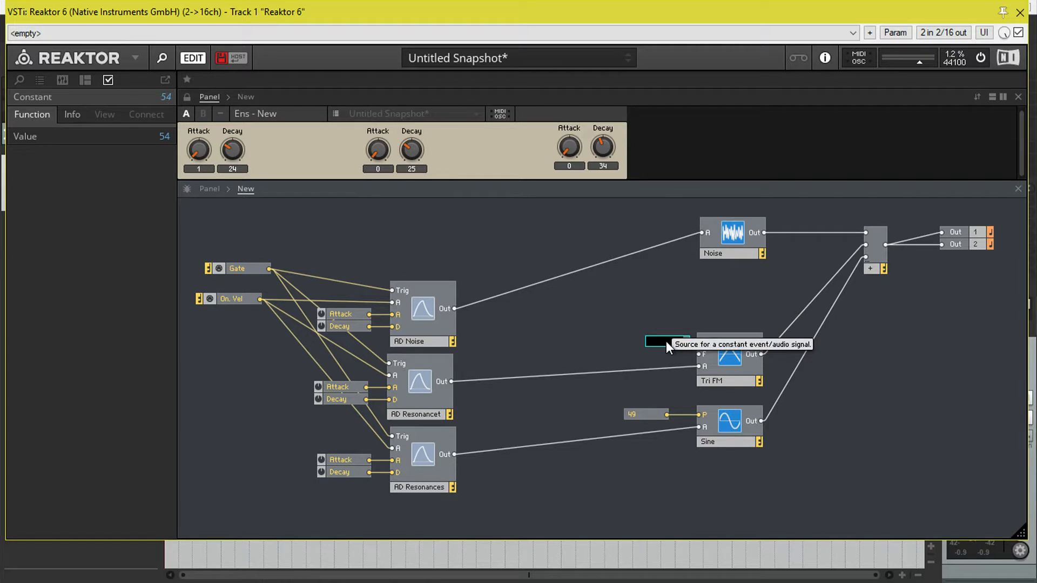
{"action": "left_click", "coordinate": [641, 415]}
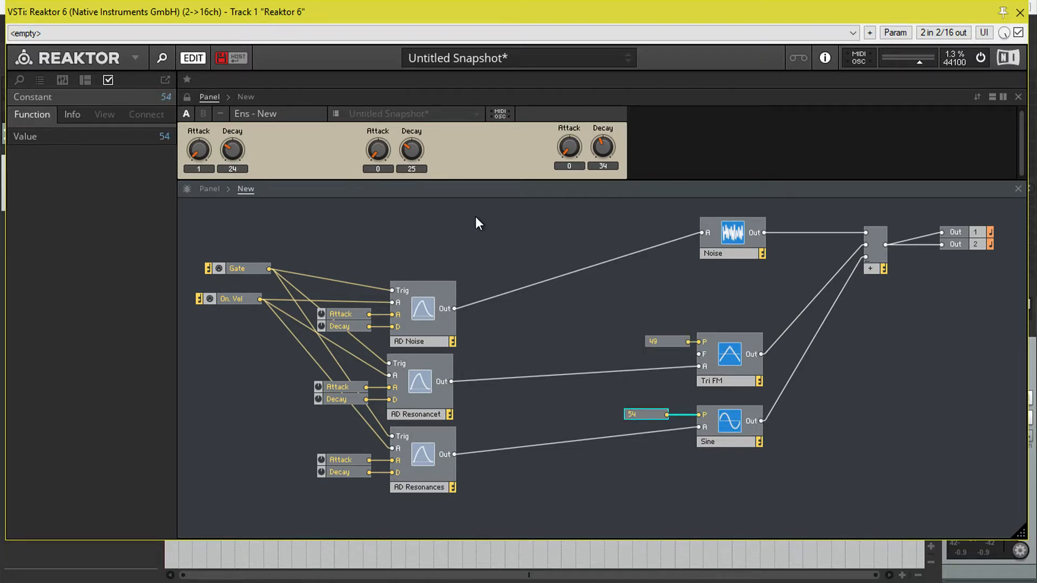
Set the Decay of AD Resonancet to 29 and the Decay of AD Resonances to 38
{"action": "left_click", "coordinate": [604, 150]}
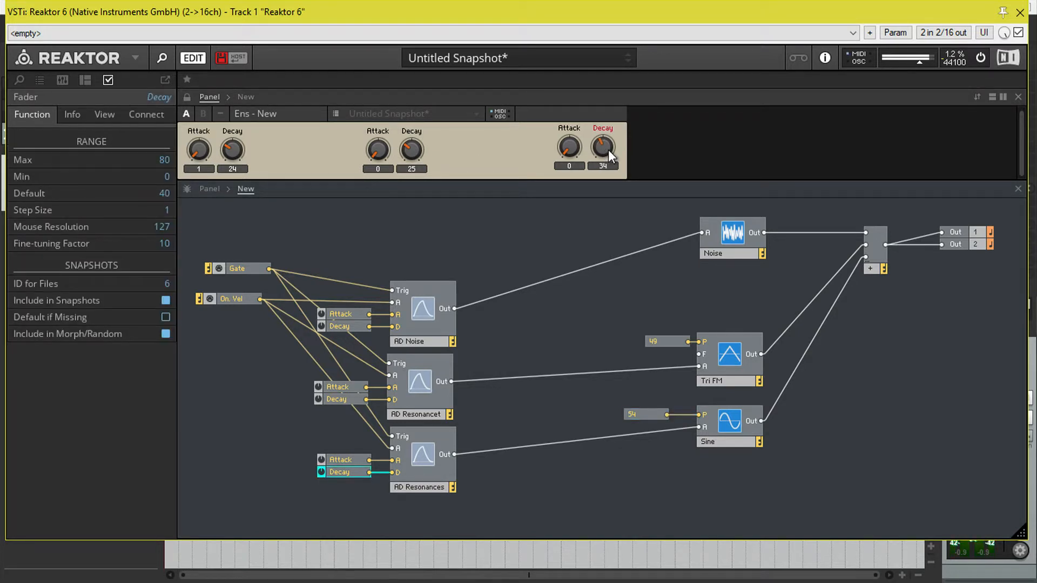
{"action": "mouse_move", "coordinate": [409, 151]}
{"action": "left_mouse_down"}
{"action": "mouse_move", "coordinate": [413, 142]}
{"action": "mouse_move", "coordinate": [416, 153]}
{"action": "left_mouse_up"}
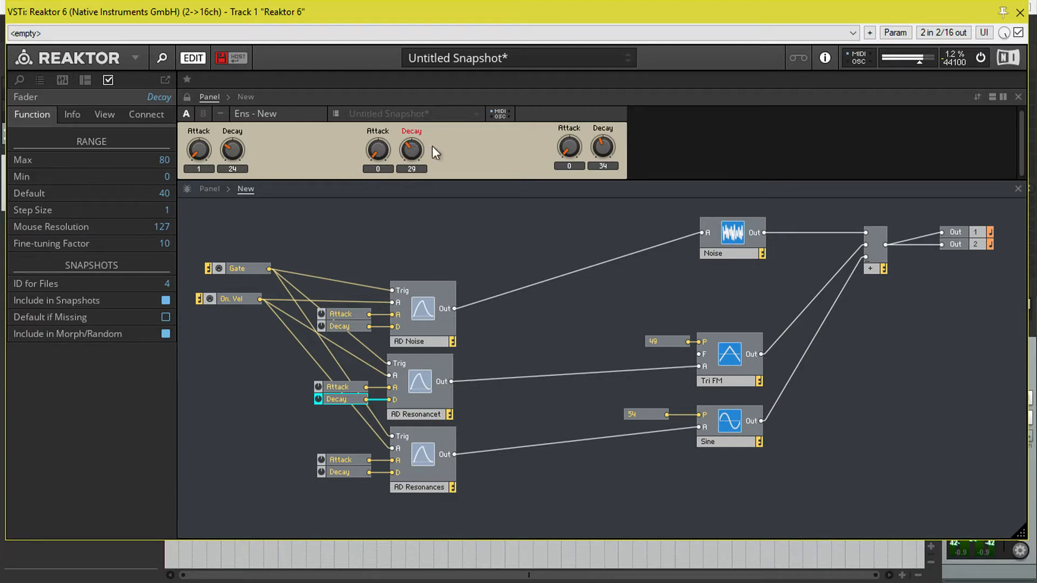
{"action": "left_click_drag", "start_coordinate": [605, 148], "coordinate": [607, 143]}
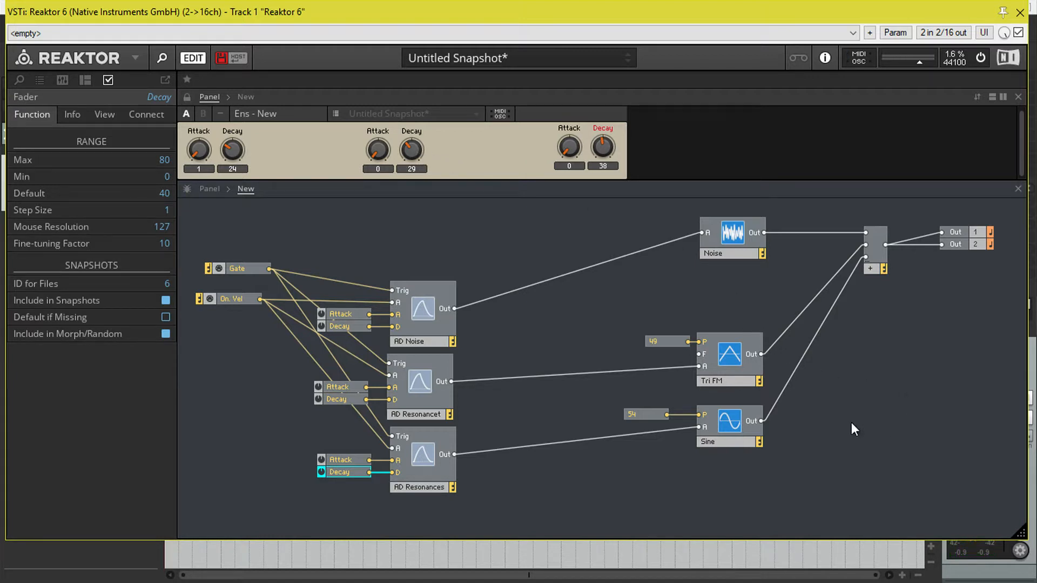
Add a Multiply module beside the Sine and route the Sine's output through it to the adder's third input
{"action": "left_click", "coordinate": [830, 410]}
{"action": "right_click", "coordinate": [830, 410]}
{"action": "mouse_move", "coordinate": [903, 250]}
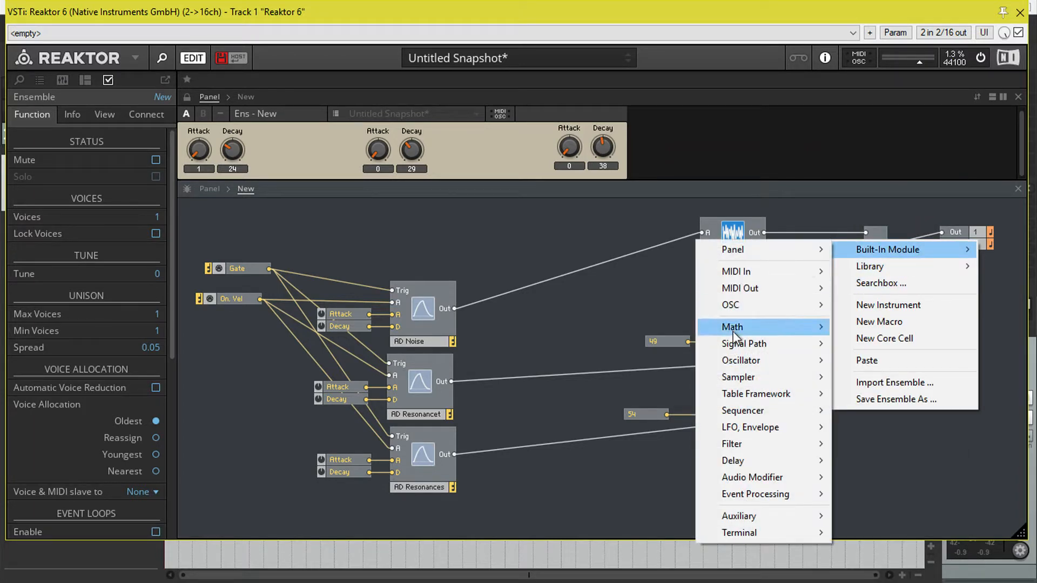
{"action": "mouse_move", "coordinate": [733, 331]}
{"action": "left_click", "coordinate": [886, 196]}
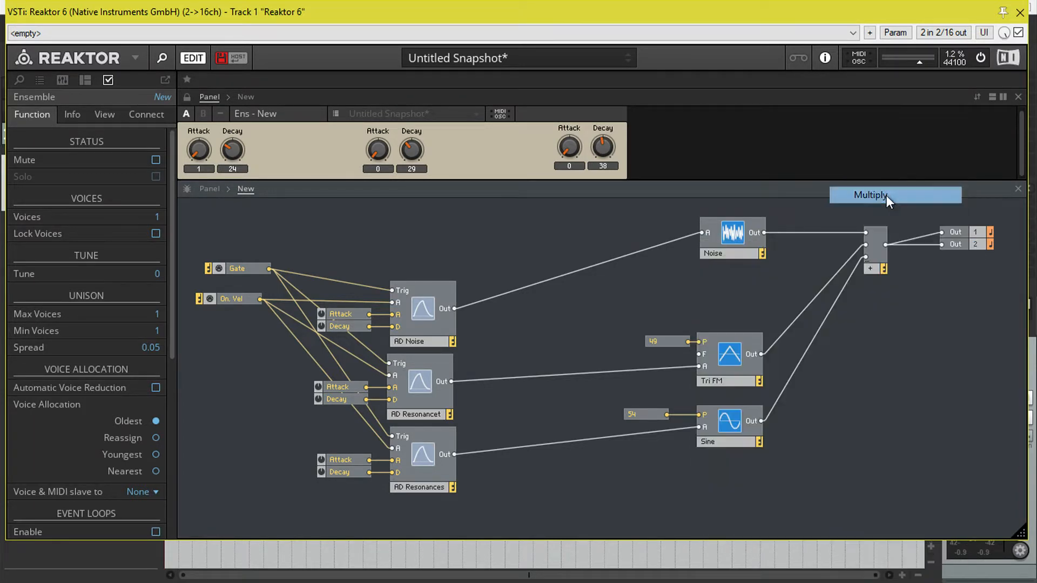
{"action": "left_click_drag", "start_coordinate": [760, 423], "coordinate": [865, 258]}
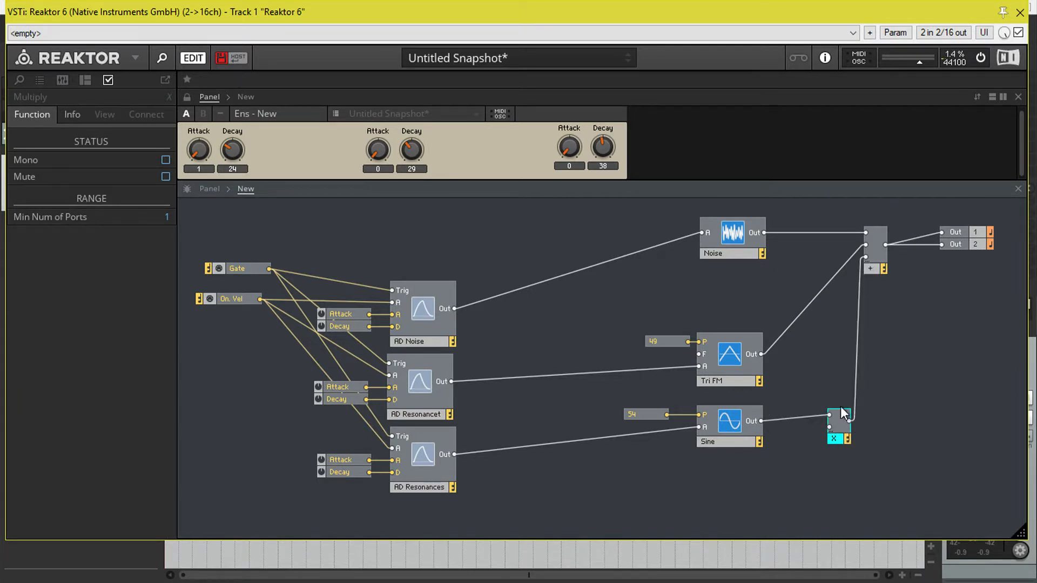
Create a constant of 0.66 on the Multiply's second input and place it below the Sine
{"action": "right_click", "coordinate": [831, 428]}
{"action": "left_click", "coordinate": [856, 450]}
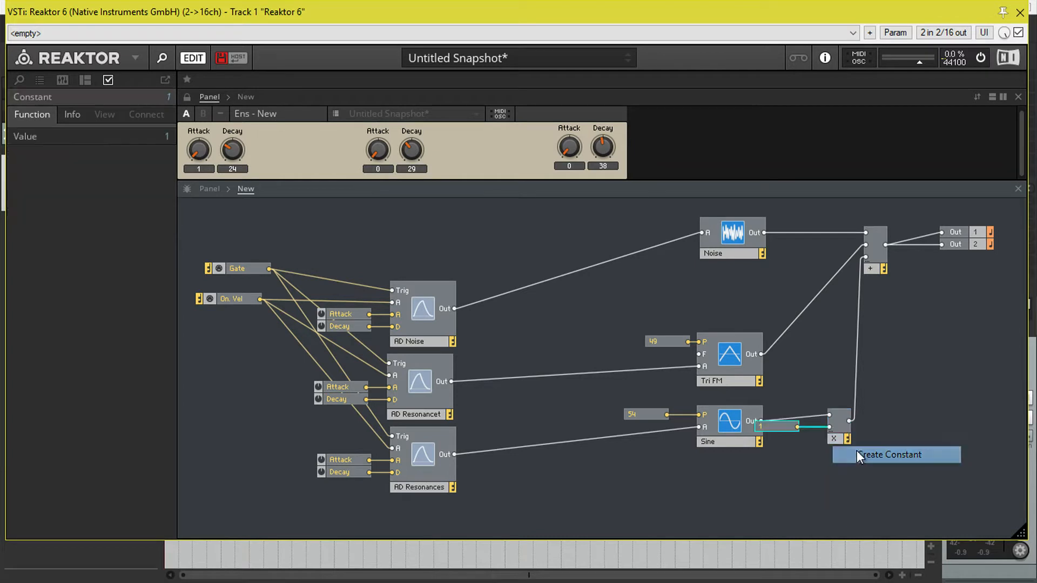
{"action": "left_click", "coordinate": [769, 422]}
{"action": "type", "text": "0.66"}
{"action": "key", "text": "Return"}
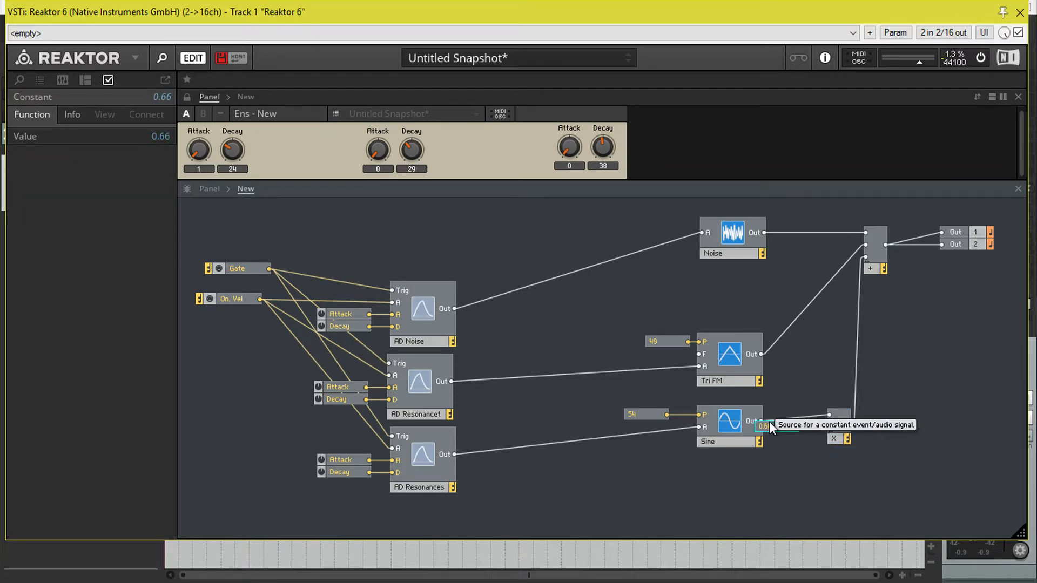
{"action": "left_click_drag", "start_coordinate": [769, 429], "coordinate": [739, 460]}
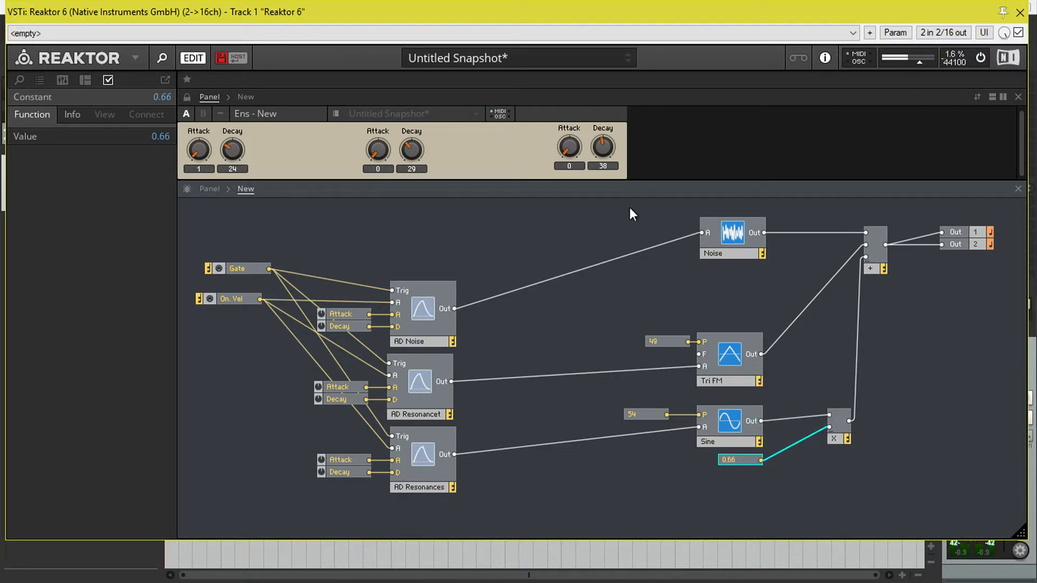
Lower the AD Resonancet envelope's Decay to 26
{"action": "left_click", "coordinate": [412, 146]}
{"action": "left_click_drag", "start_coordinate": [413, 144], "coordinate": [412, 148]}
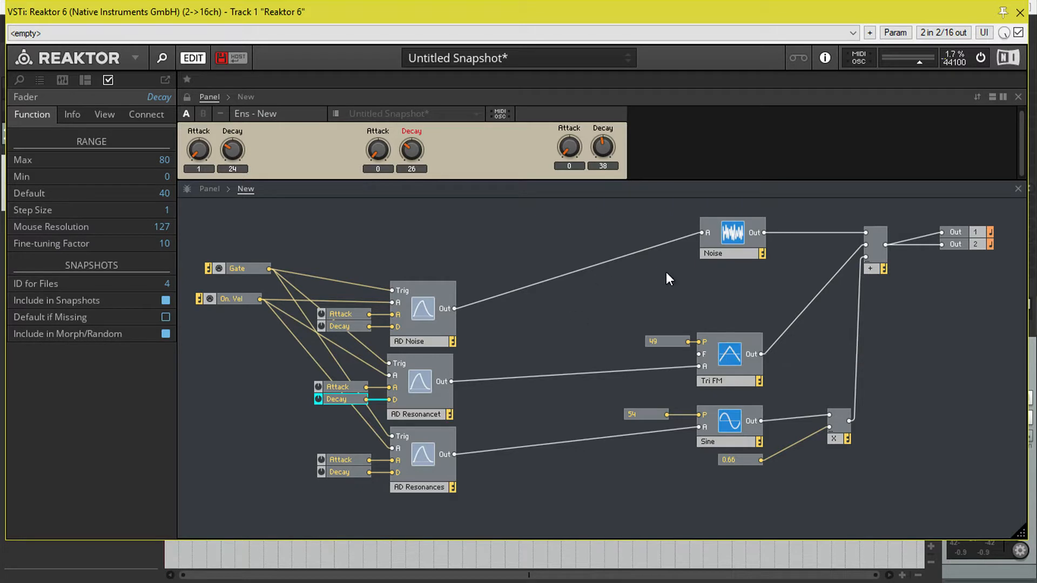
Move the 0.66 constant next to the Multiply, then copy both modules and place the pasted pair beside the Tri FM's output
{"action": "left_click", "coordinate": [836, 430]}
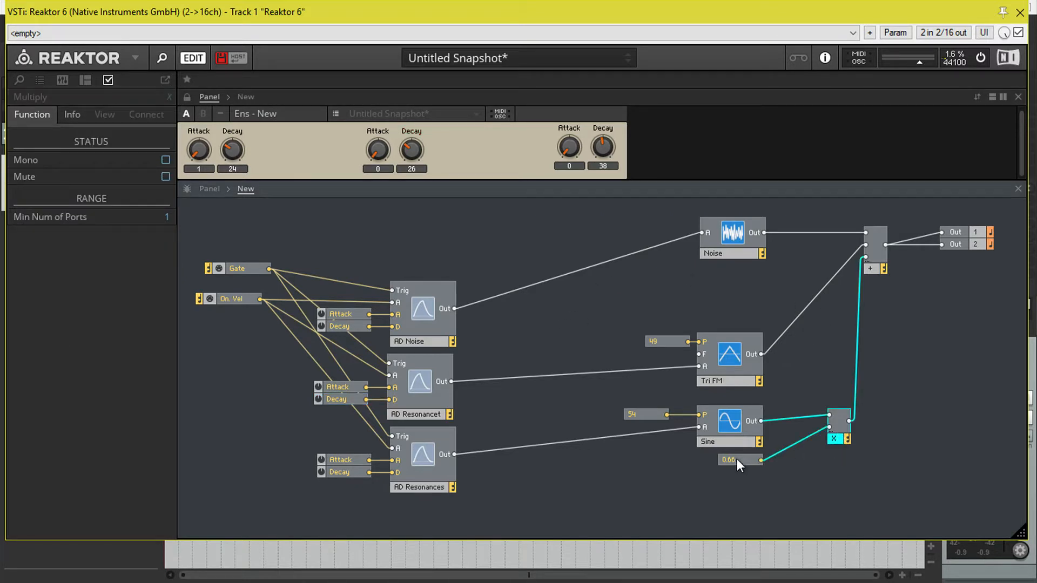
{"action": "left_click_drag", "start_coordinate": [736, 458], "coordinate": [792, 449]}
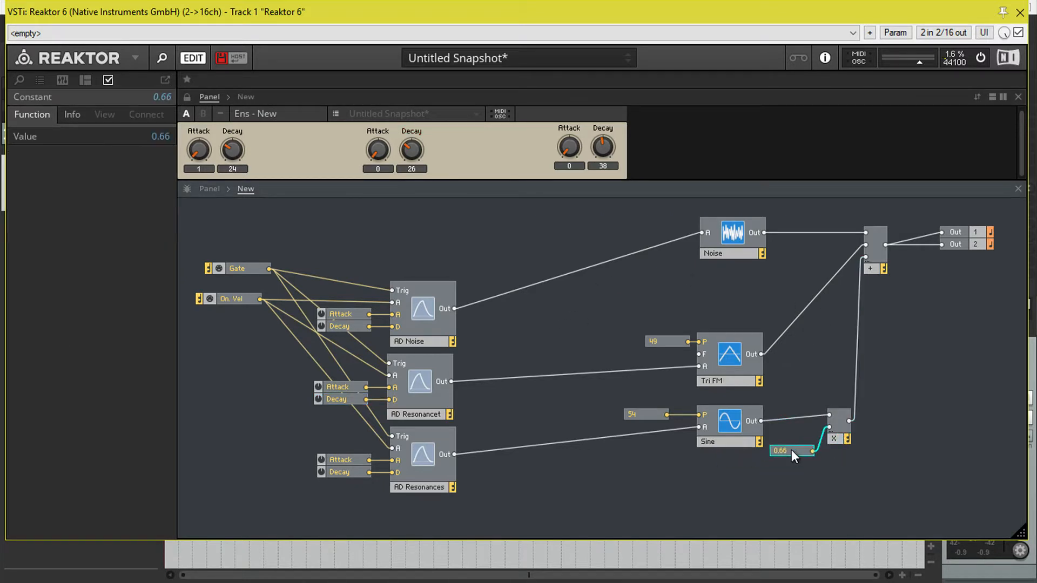
{"action": "left_click", "coordinate": [838, 435], "text": "shift"}
{"action": "right_click", "coordinate": [838, 435]}
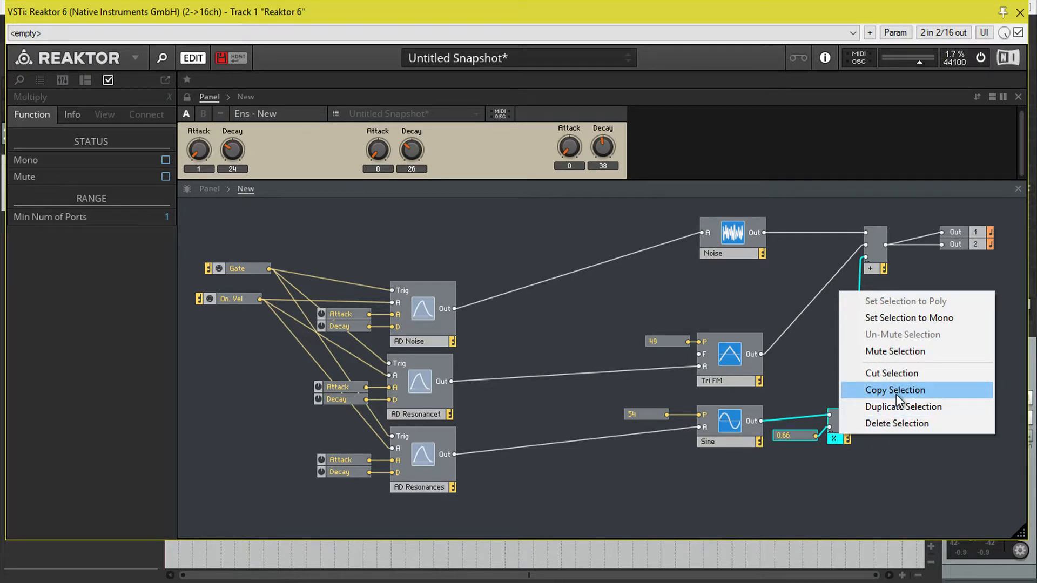
{"action": "left_click", "coordinate": [896, 392]}
{"action": "right_click", "coordinate": [799, 350]}
{"action": "left_click", "coordinate": [859, 471]}
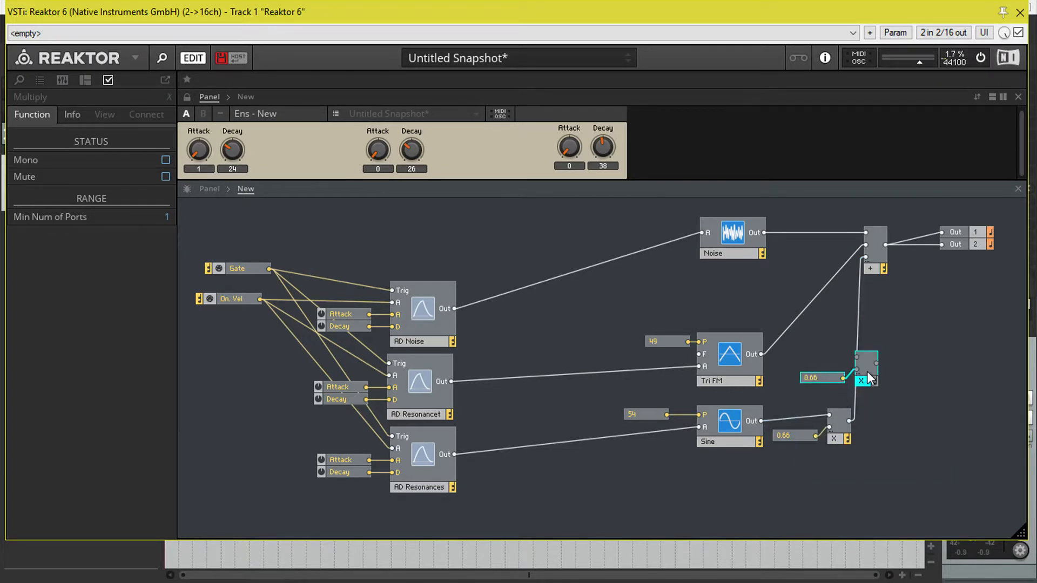
{"action": "left_click_drag", "start_coordinate": [866, 371], "coordinate": [829, 349]}
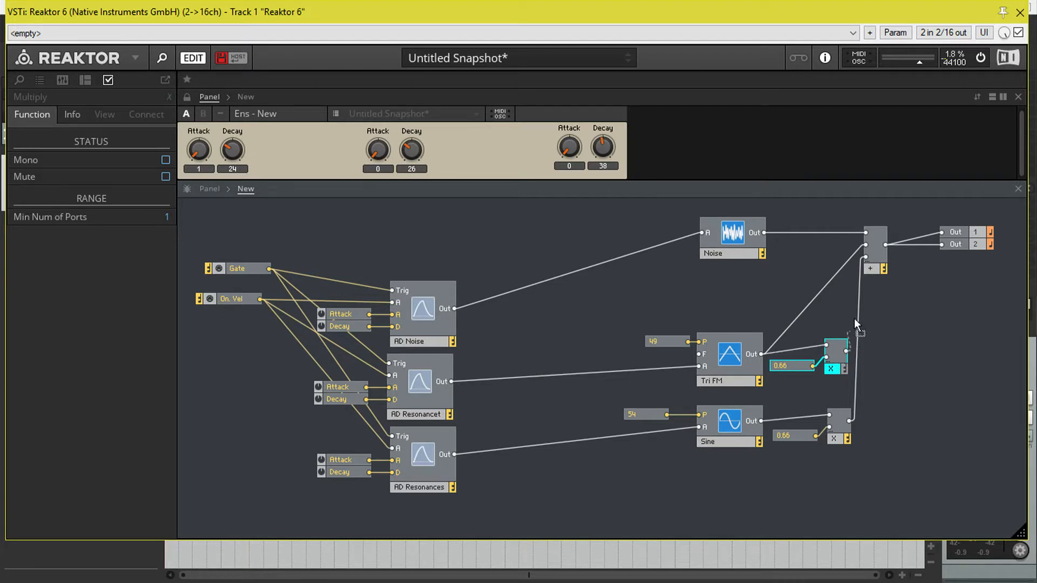
Route the Tri FM's Multiply to the adder's second input and move the Noise module down closer to the Tri FM
{"action": "left_click_drag", "start_coordinate": [865, 245], "coordinate": [867, 242]}
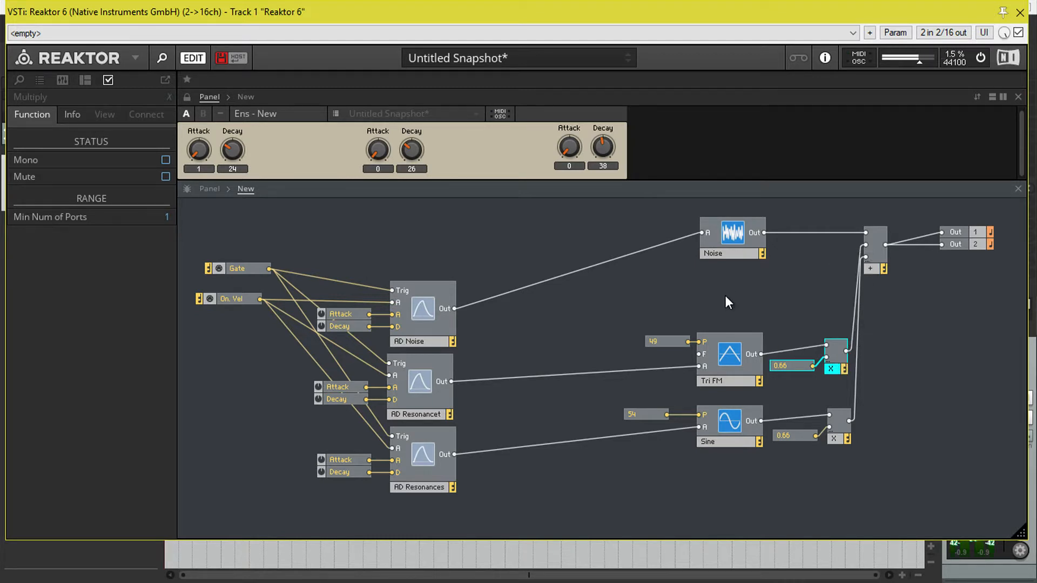
{"action": "left_click_drag", "start_coordinate": [732, 248], "coordinate": [726, 293]}
Set the constant feeding the Sine's Multiply to 0.4
{"action": "left_click", "coordinate": [789, 436]}
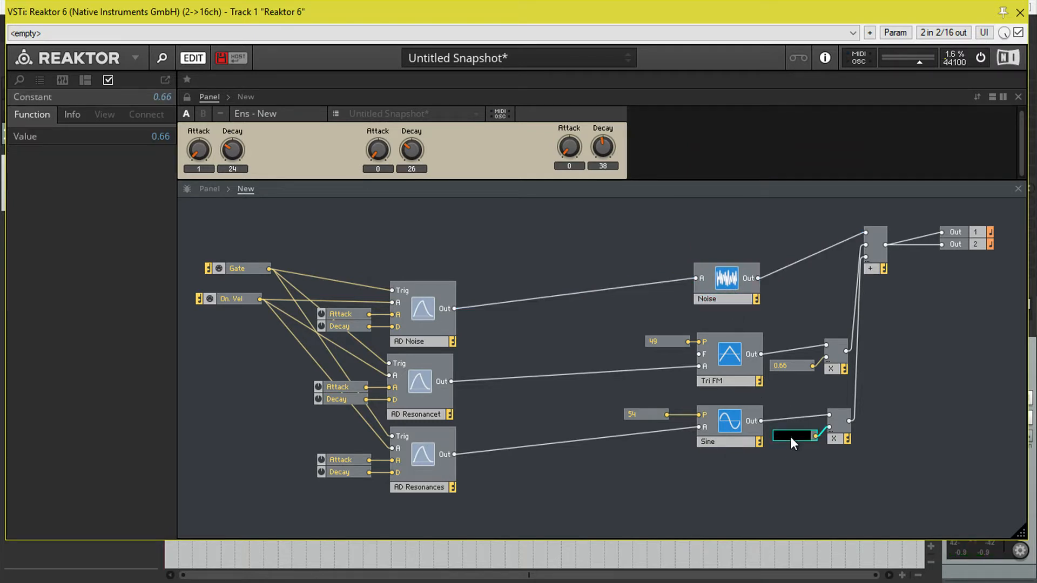
{"action": "type", "text": "0."}
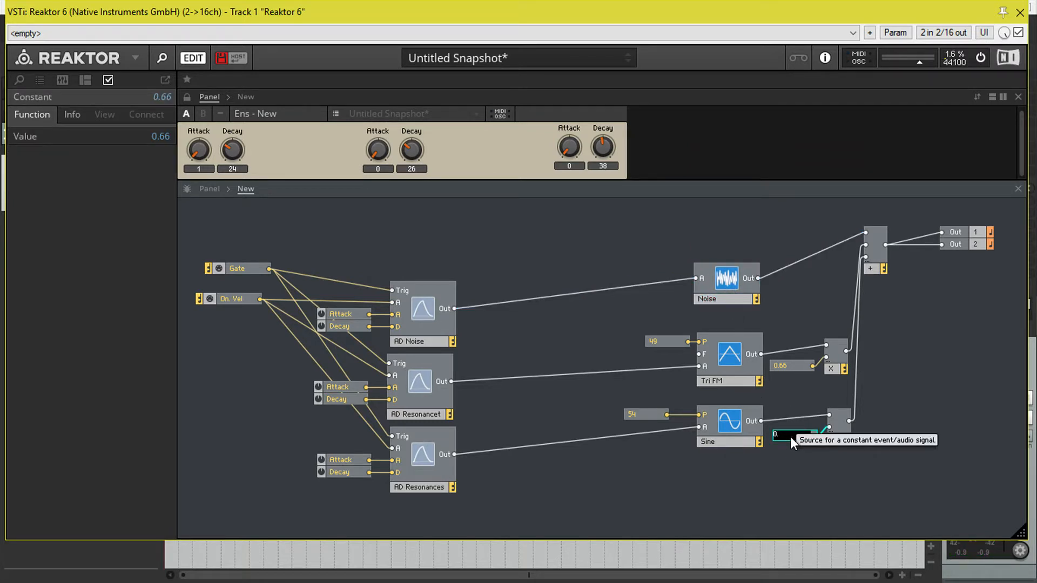
{"action": "type", "text": "4"}
{"action": "key", "text": "Return"}
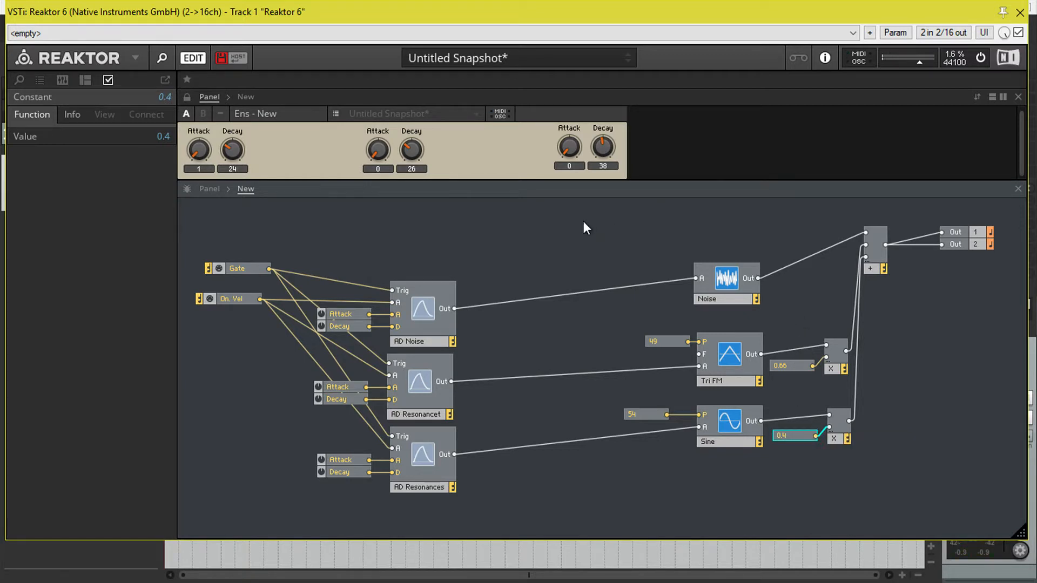
Raise the AD Noise envelope's Decay to 26 and remove its Attack control from the structure
{"action": "left_click", "coordinate": [235, 149]}
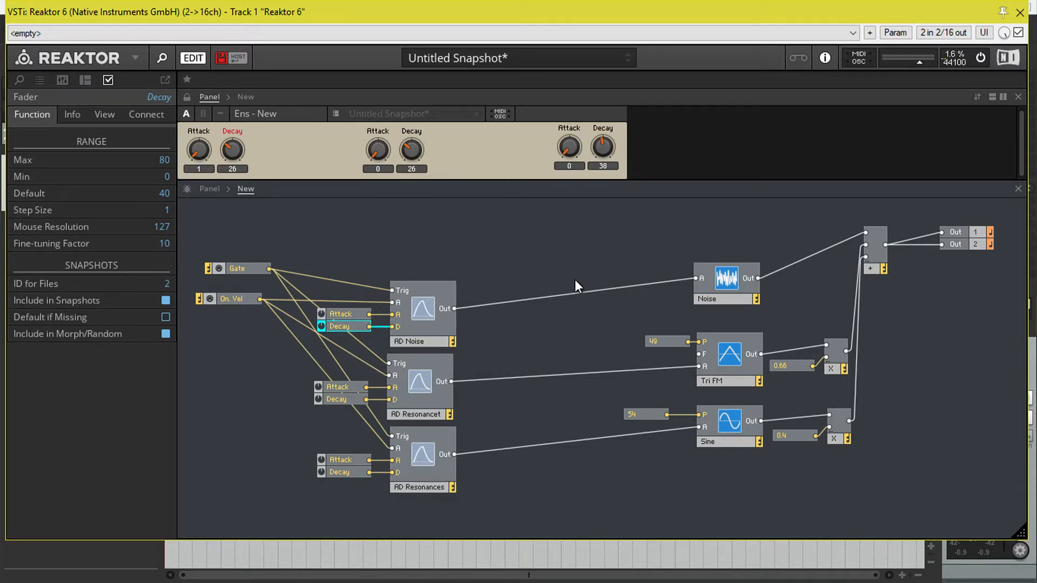
{"action": "left_click", "coordinate": [209, 171]}
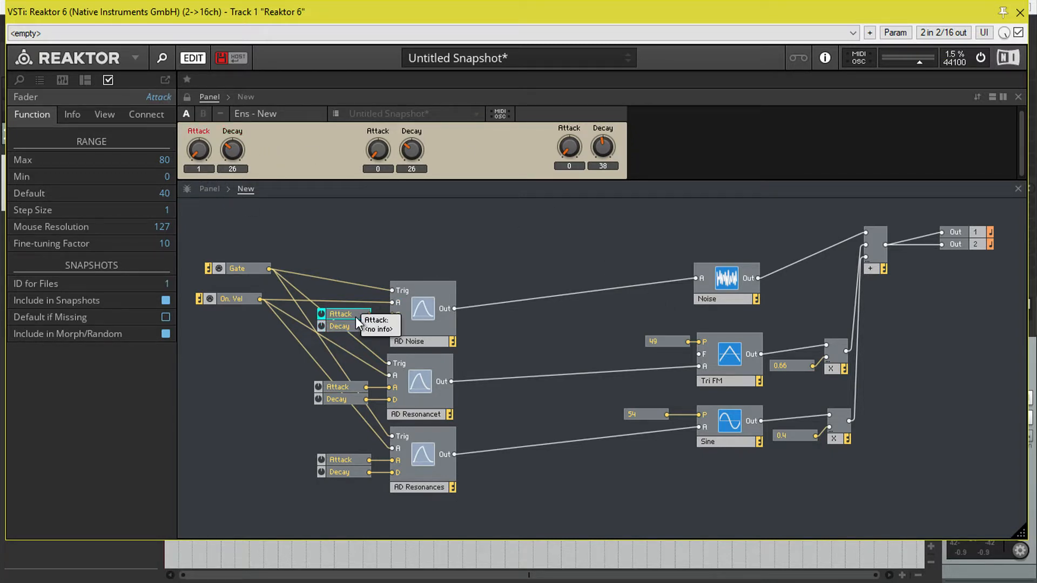
{"action": "left_click", "coordinate": [374, 154]}
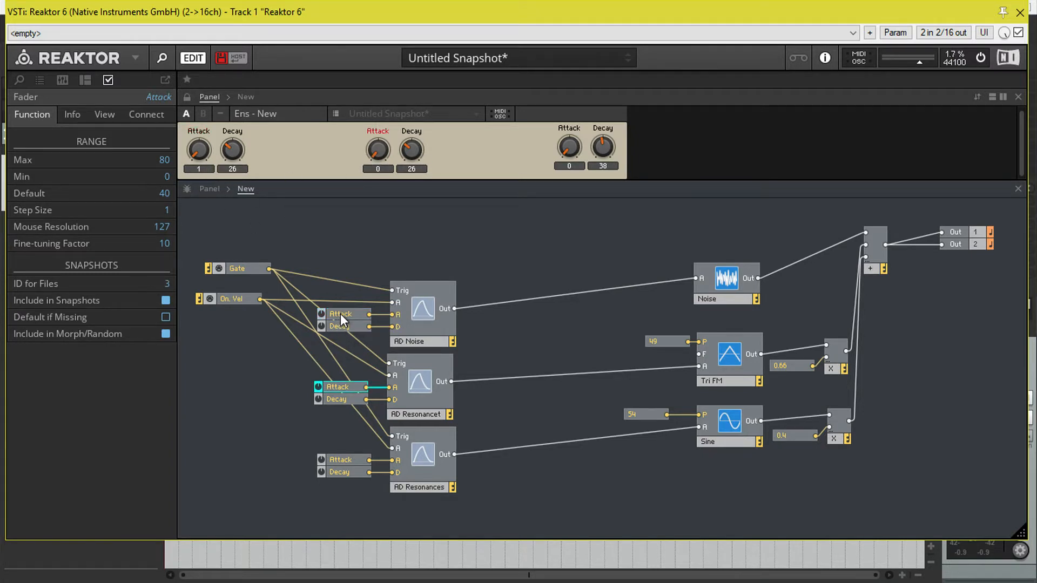
{"action": "left_click_drag", "start_coordinate": [340, 314], "coordinate": [307, 316]}
Add a standalone constant of 1 and wire it to the attack inputs of all three envelopes
{"action": "right_click", "coordinate": [250, 350]}
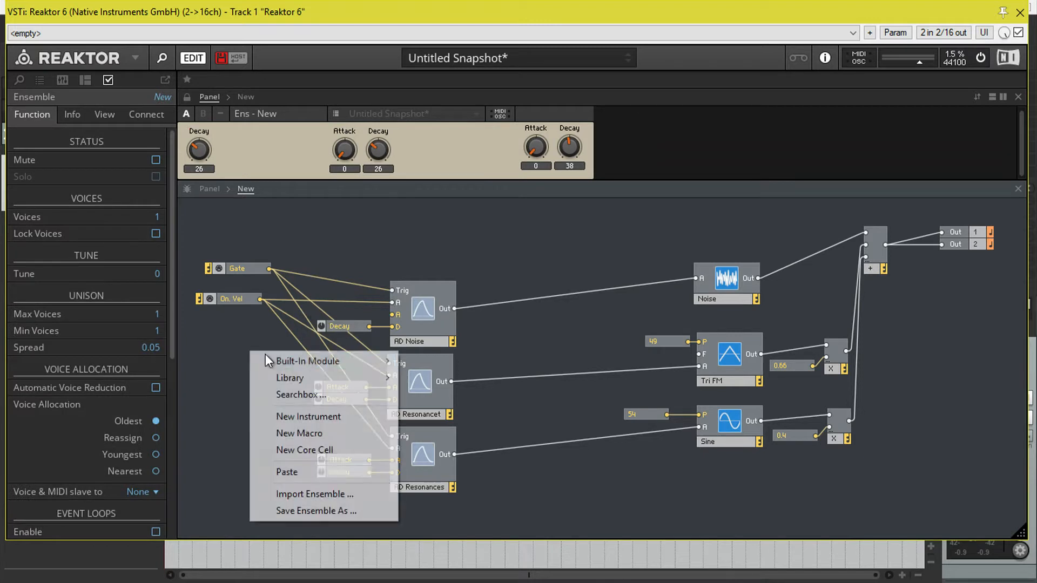
{"action": "mouse_move", "coordinate": [381, 361]}
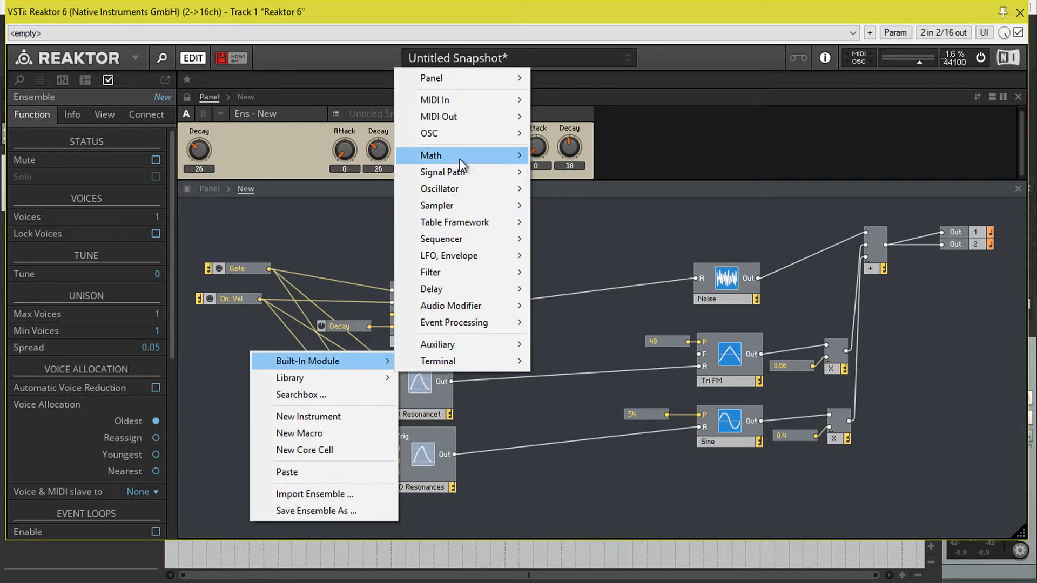
{"action": "mouse_move", "coordinate": [462, 162]}
{"action": "left_click", "coordinate": [592, 123]}
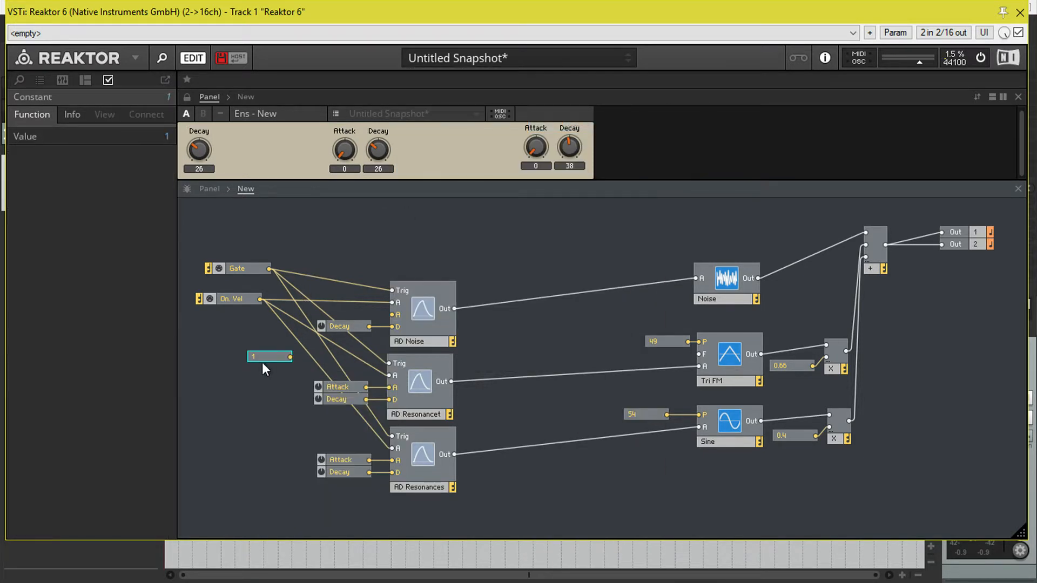
{"action": "left_click_drag", "start_coordinate": [291, 358], "coordinate": [392, 314]}
{"action": "left_click_drag", "start_coordinate": [291, 357], "coordinate": [393, 387]}
{"action": "left_click_drag", "start_coordinate": [289, 357], "coordinate": [391, 460]}
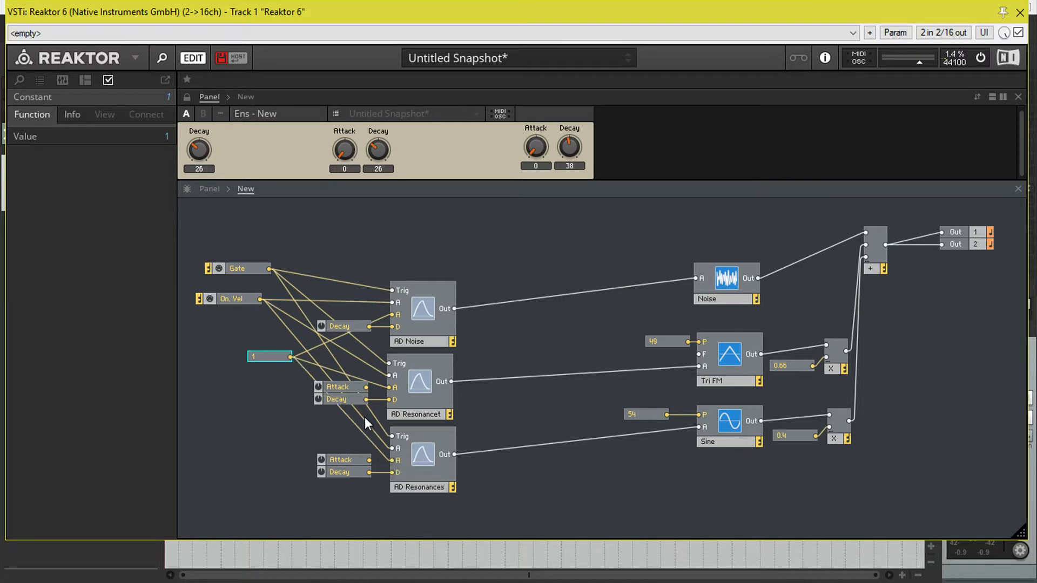
Delete the Attack controls of the AD Resonancet and AD Resonances envelopes together with the constant of 1
{"action": "left_click", "coordinate": [347, 387]}
{"action": "left_click", "coordinate": [338, 459], "text": "shift"}
{"action": "key", "text": "Delete"}
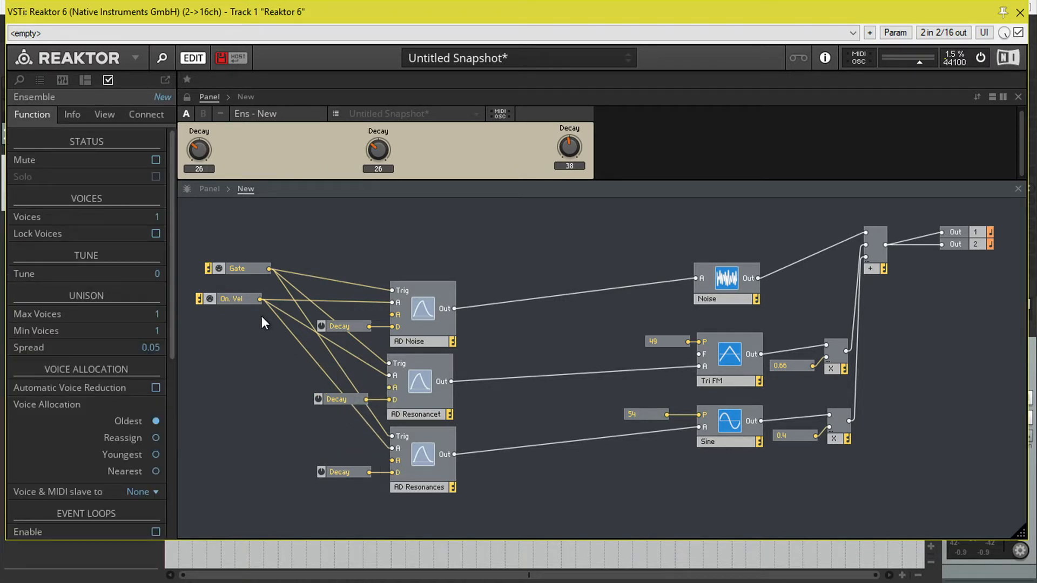
Stack the Gate and On. Vel modules in the upper-left corner of the structure
{"action": "left_click_drag", "start_coordinate": [244, 272], "coordinate": [222, 211]}
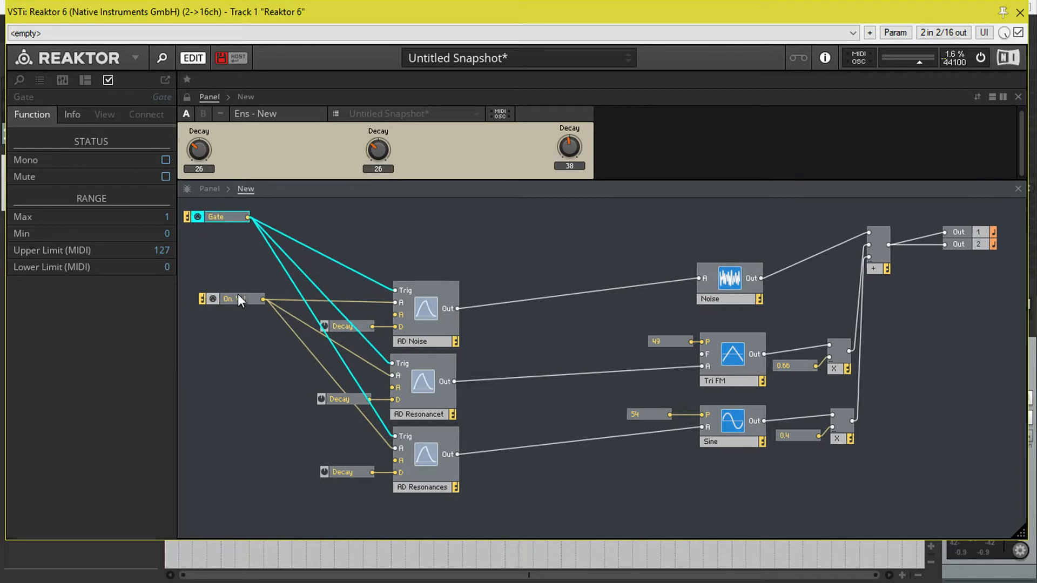
{"action": "left_click_drag", "start_coordinate": [238, 297], "coordinate": [227, 232]}
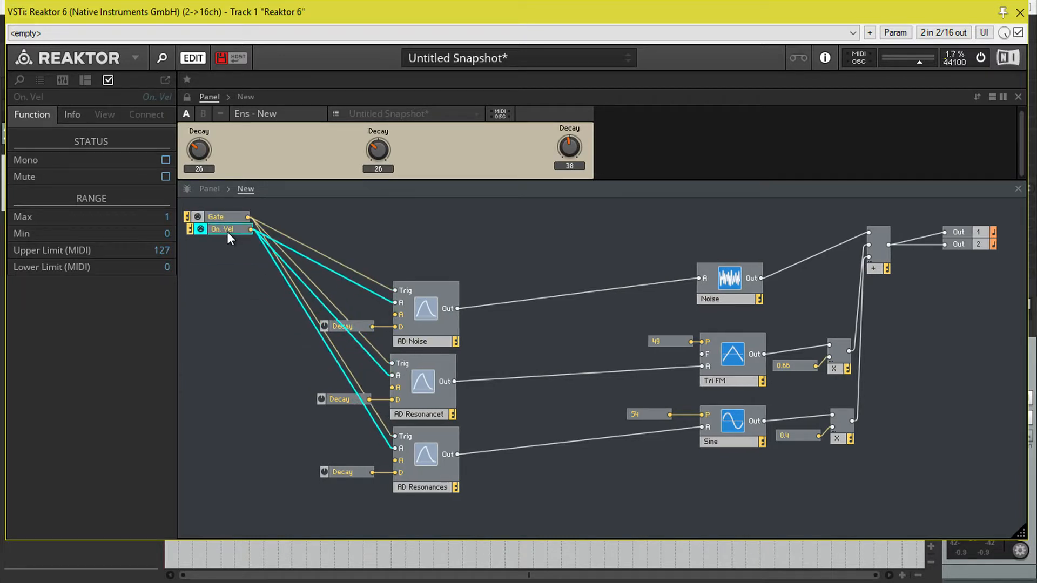
Create a constant of 1 on the AD Noise's attack input, stack it below On. Vel and wire it to the other two envelopes' attack inputs
{"action": "right_click", "coordinate": [397, 314]}
{"action": "left_click", "coordinate": [423, 335]}
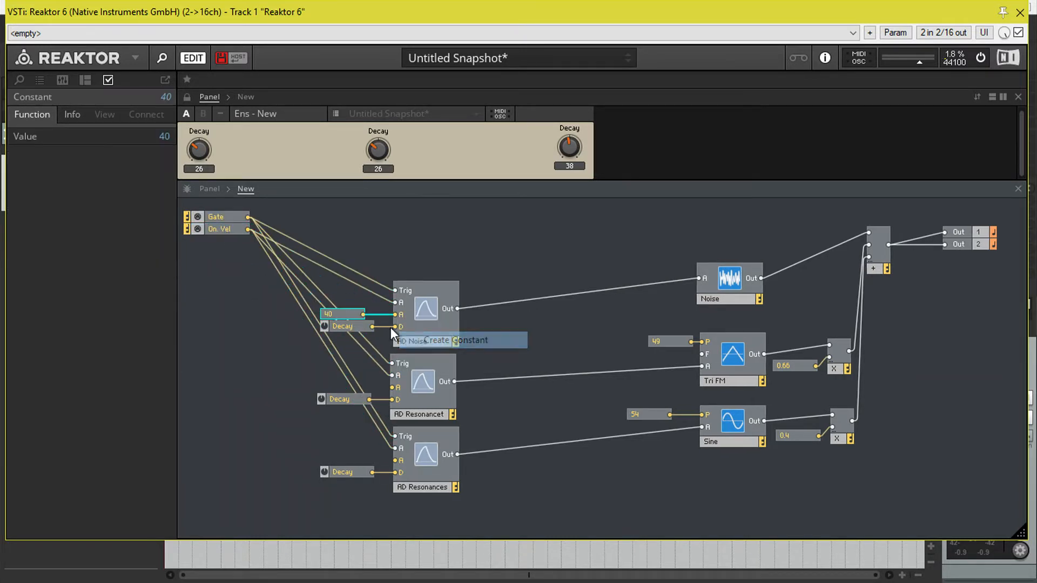
{"action": "type", "text": "1"}
{"action": "key", "text": "Return"}
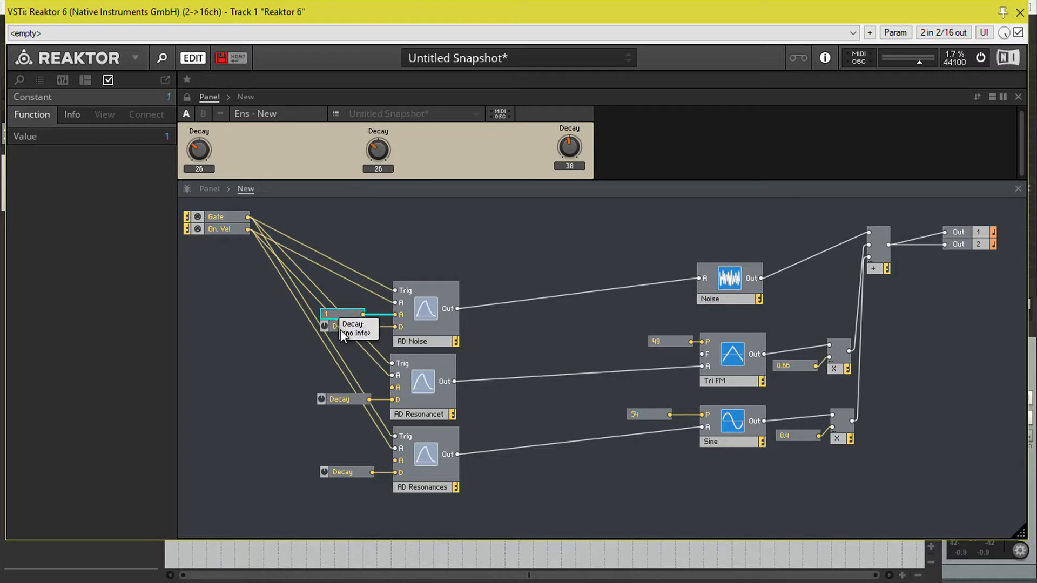
{"action": "left_click_drag", "start_coordinate": [344, 313], "coordinate": [230, 241]}
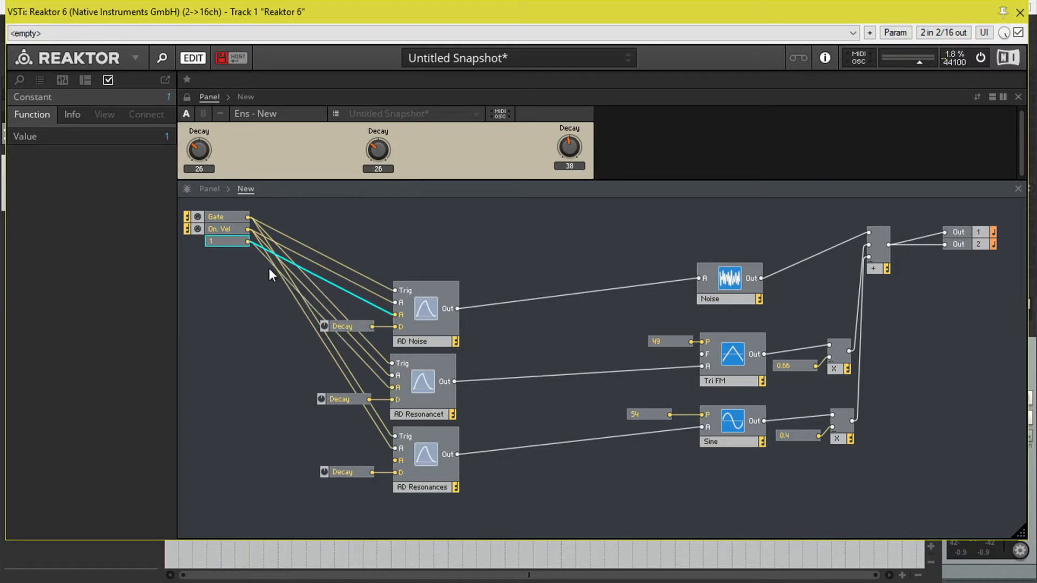
{"action": "left_click_drag", "start_coordinate": [246, 243], "coordinate": [397, 463]}
Replace the AD Noise envelope's Decay control with a constant of 26
{"action": "left_click", "coordinate": [351, 328]}
{"action": "key", "text": "Delete"}
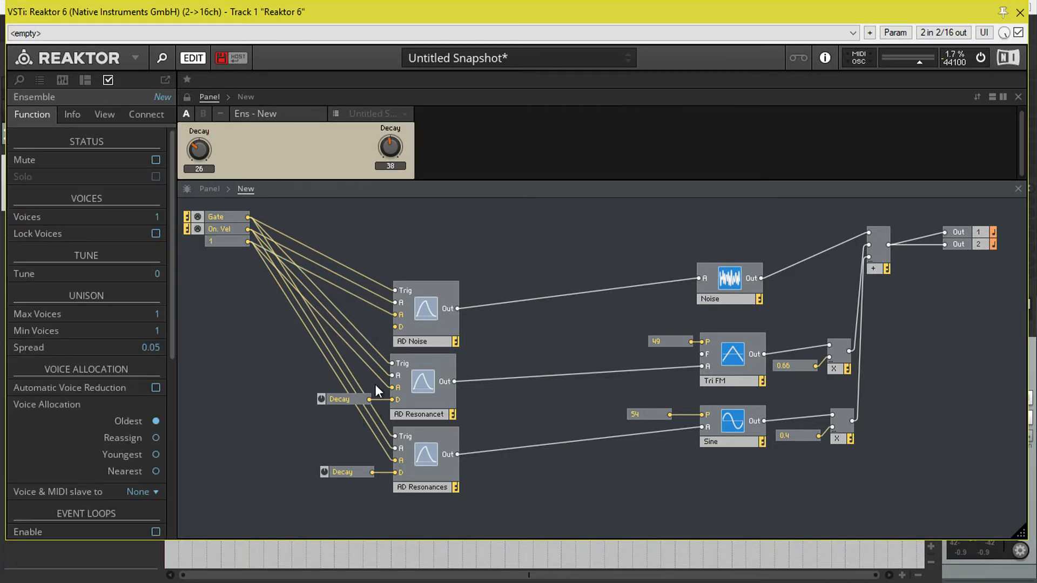
{"action": "right_click", "coordinate": [402, 326]}
{"action": "left_click", "coordinate": [437, 357]}
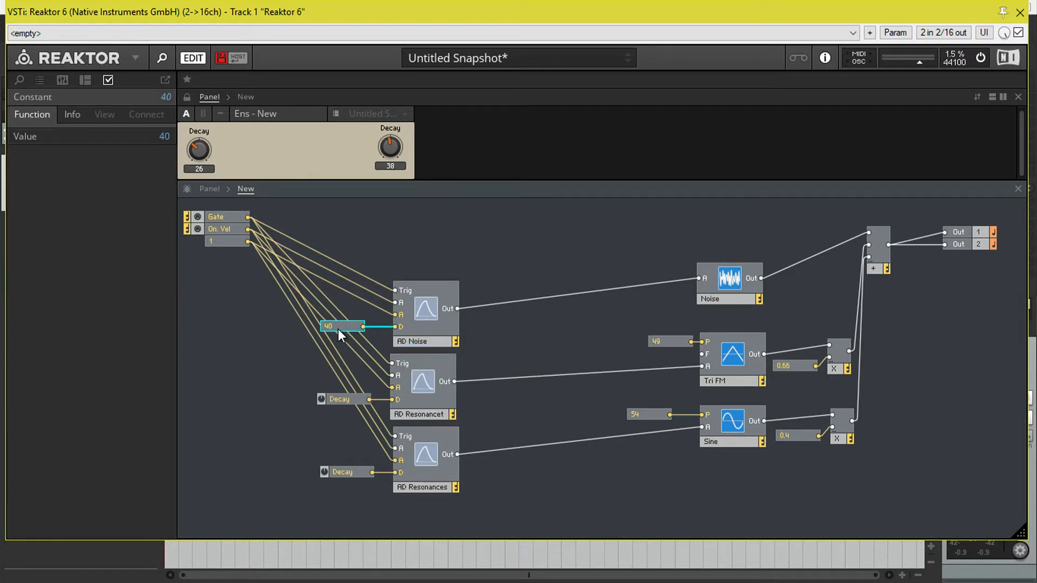
{"action": "double_click", "coordinate": [338, 329]}
{"action": "type", "text": "26"}
{"action": "key", "text": "Return"}
Stack the 26 constant below the 1 and use it in place of the AD Resonancet envelope's Decay control
{"action": "left_click_drag", "start_coordinate": [355, 325], "coordinate": [392, 399]}
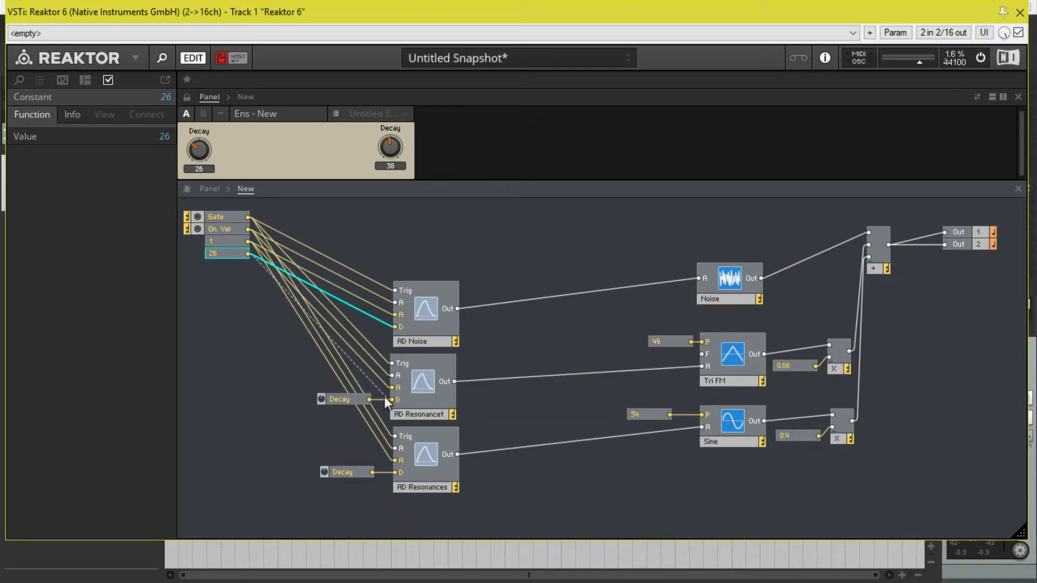
{"action": "left_click", "coordinate": [334, 397]}
{"action": "key", "text": "Delete"}
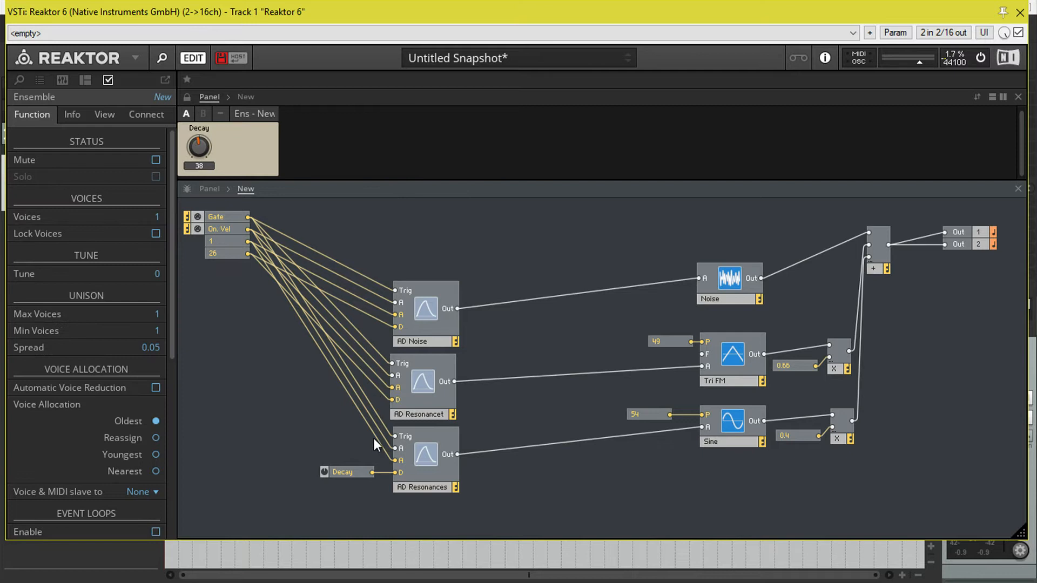
Replace the AD Resonances envelope's Decay control with a constant of 38 stacked below the 26
{"action": "right_click", "coordinate": [397, 472]}
{"action": "left_click", "coordinate": [430, 495]}
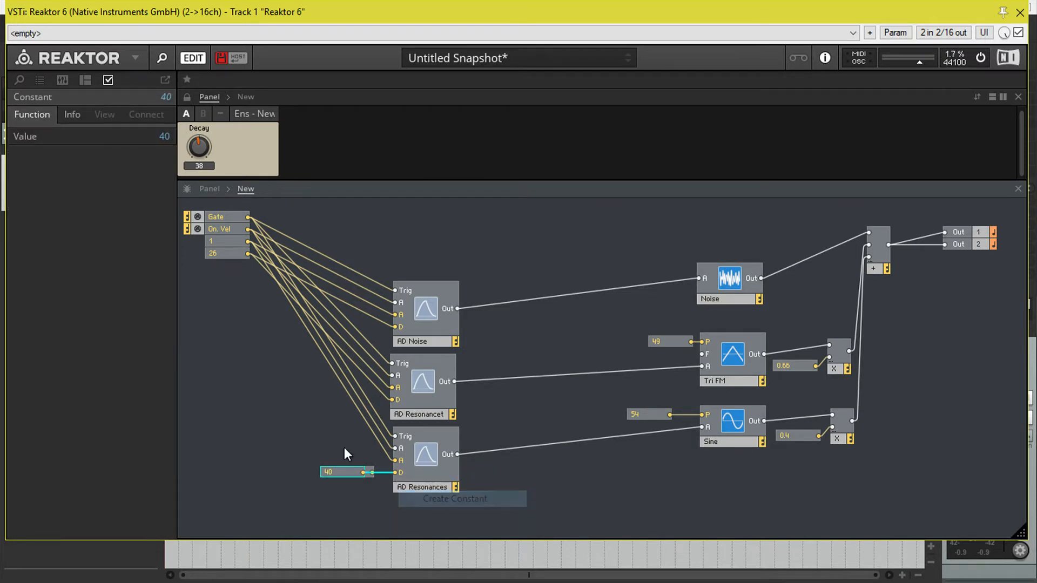
{"action": "double_click", "coordinate": [331, 472]}
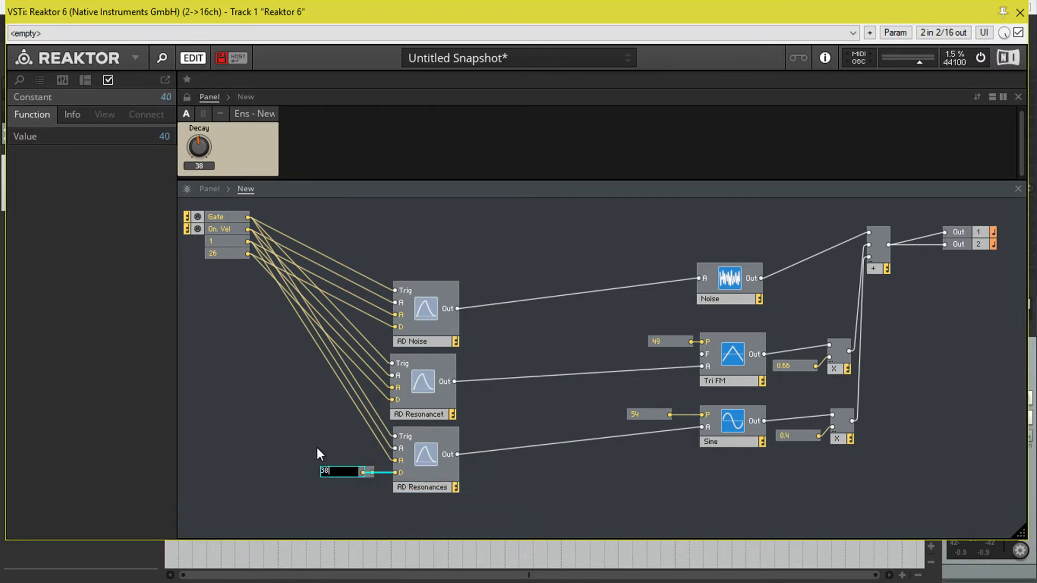
{"action": "type", "text": "38"}
{"action": "key", "text": "Return"}
{"action": "left_click_drag", "start_coordinate": [340, 470], "coordinate": [230, 265]}
{"action": "left_click", "coordinate": [340, 470]}
{"action": "key", "text": "Delete"}
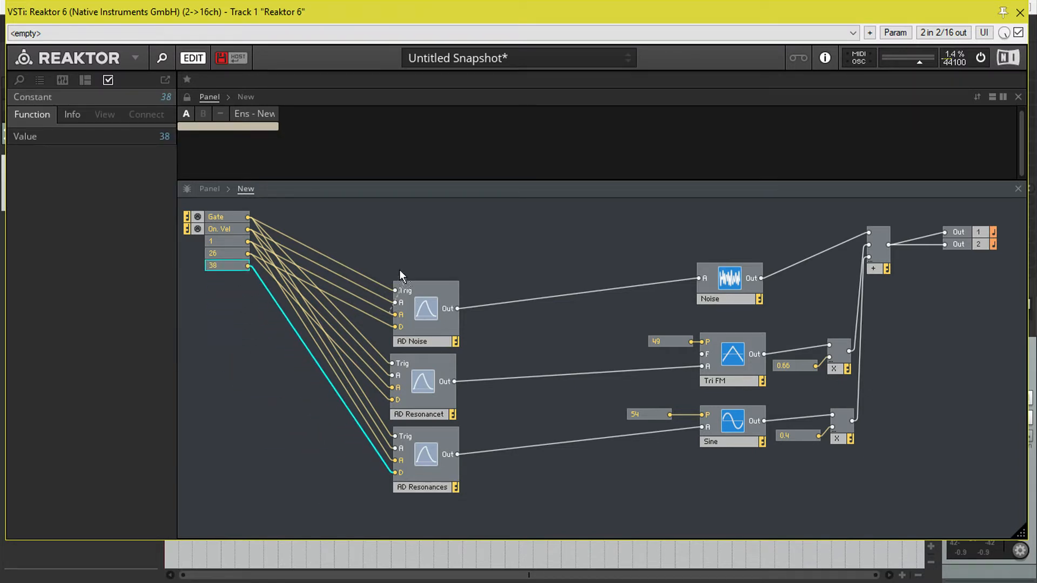
Stack the AD Noise, AD Resonancet and AD Resonances envelopes in one column beside the Gate, On. Vel and constants
{"action": "left_click_drag", "start_coordinate": [395, 261], "coordinate": [243, 244]}
{"action": "left_click_drag", "start_coordinate": [437, 321], "coordinate": [359, 249]}
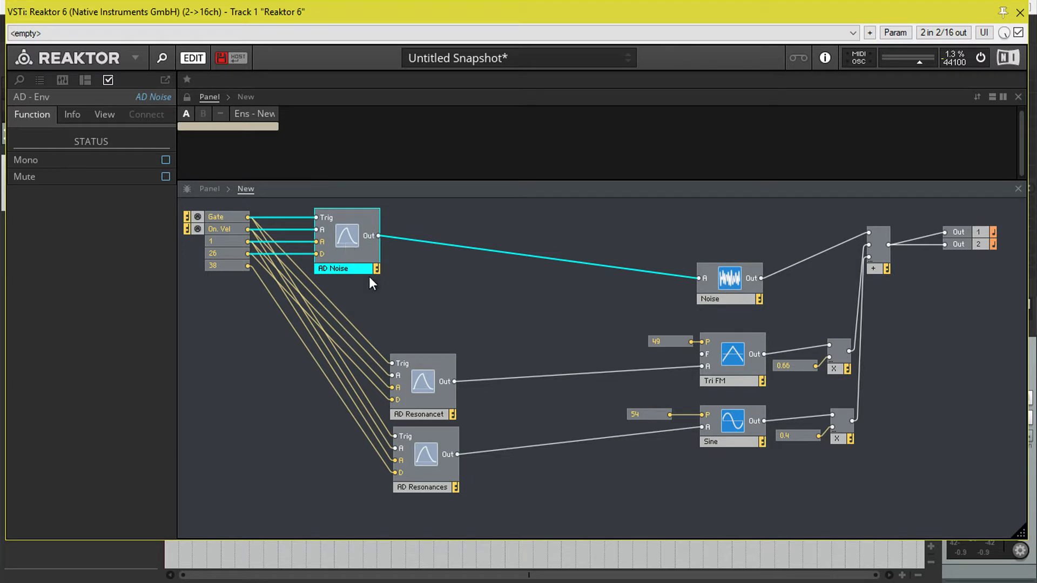
{"action": "left_click_drag", "start_coordinate": [425, 384], "coordinate": [352, 309]}
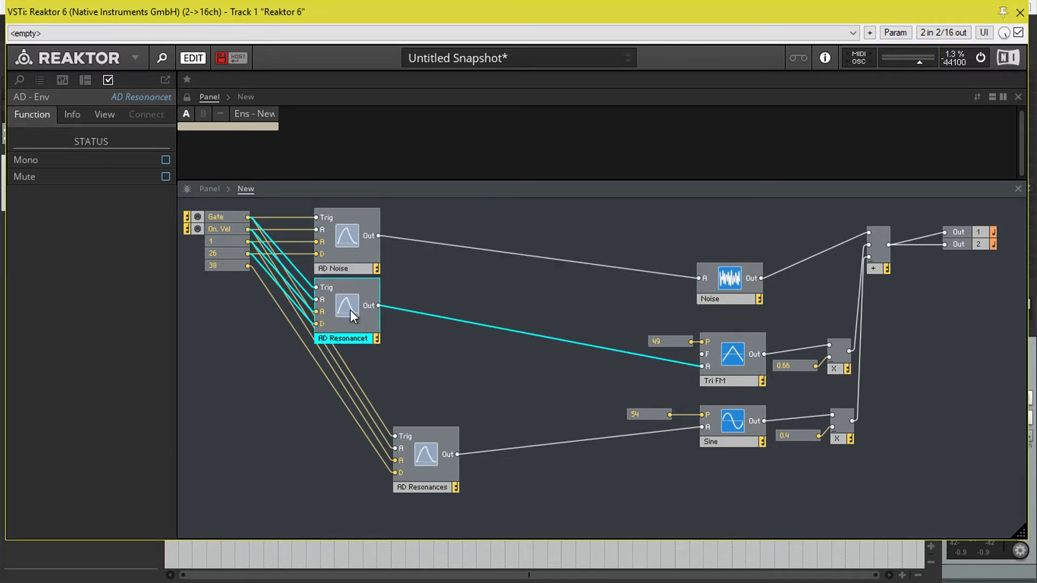
{"action": "left_click_drag", "start_coordinate": [423, 457], "coordinate": [345, 381]}
Move the Noise, the Tri FM with its 49 constant and the Sine with its 54 constant beside their envelopes
{"action": "left_click_drag", "start_coordinate": [730, 282], "coordinate": [426, 241]}
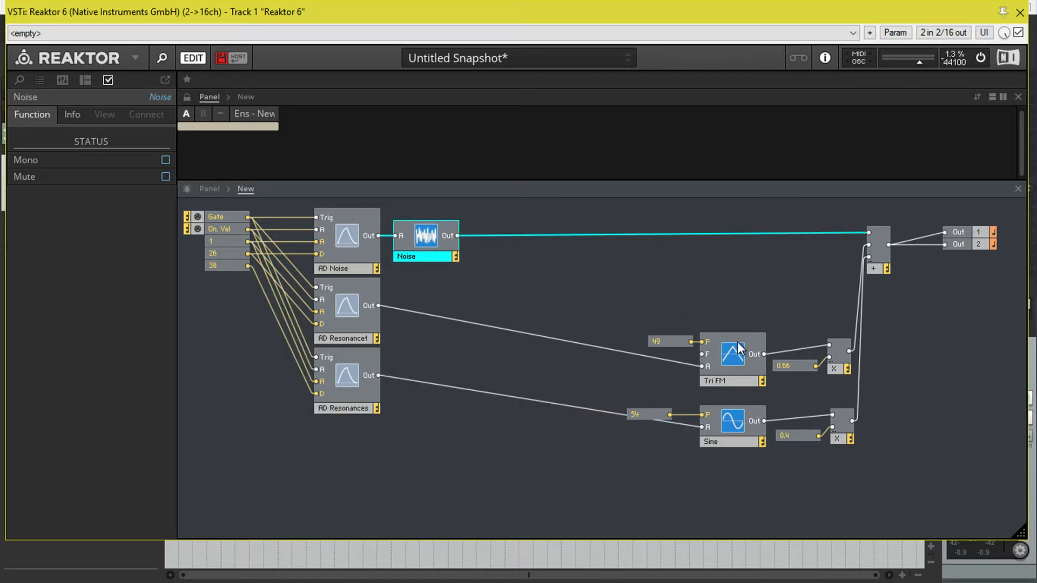
{"action": "left_click_drag", "start_coordinate": [733, 367], "coordinate": [485, 312]}
{"action": "left_click", "coordinate": [721, 429]}
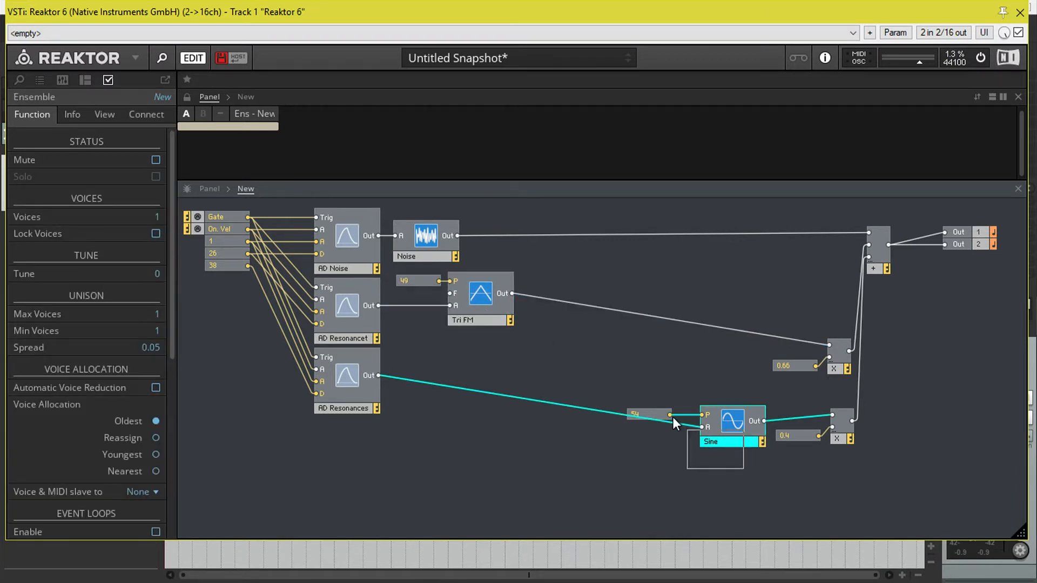
{"action": "left_click_drag", "start_coordinate": [717, 426], "coordinate": [516, 382]}
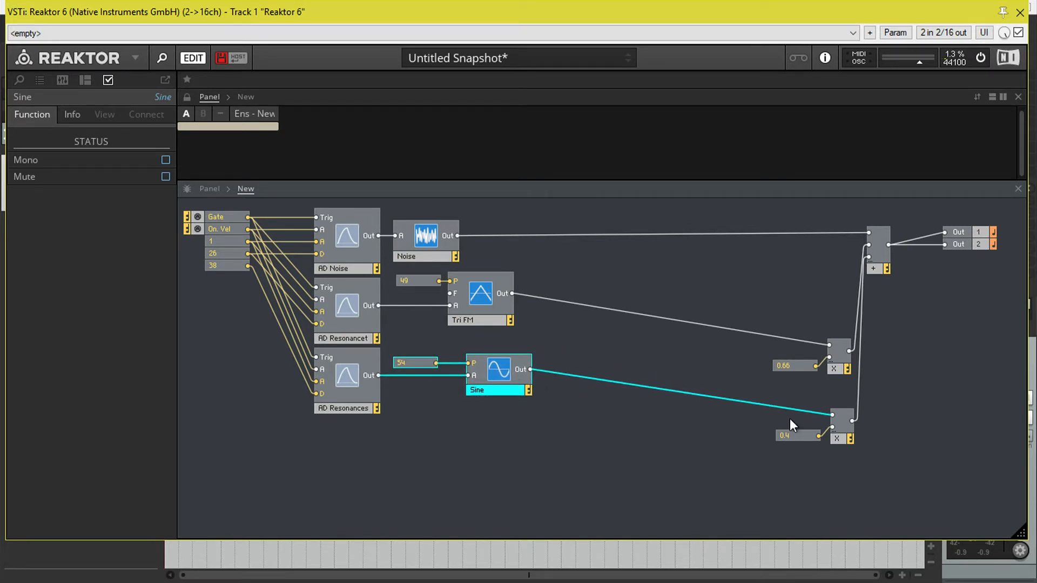
Move both Multiply modules with their 0.4 and 0.66 constants, and the adder, close to the oscillators' outputs
{"action": "left_click_drag", "start_coordinate": [857, 467], "coordinate": [630, 393]}
{"action": "left_click_drag", "start_coordinate": [886, 398], "coordinate": [624, 319]}
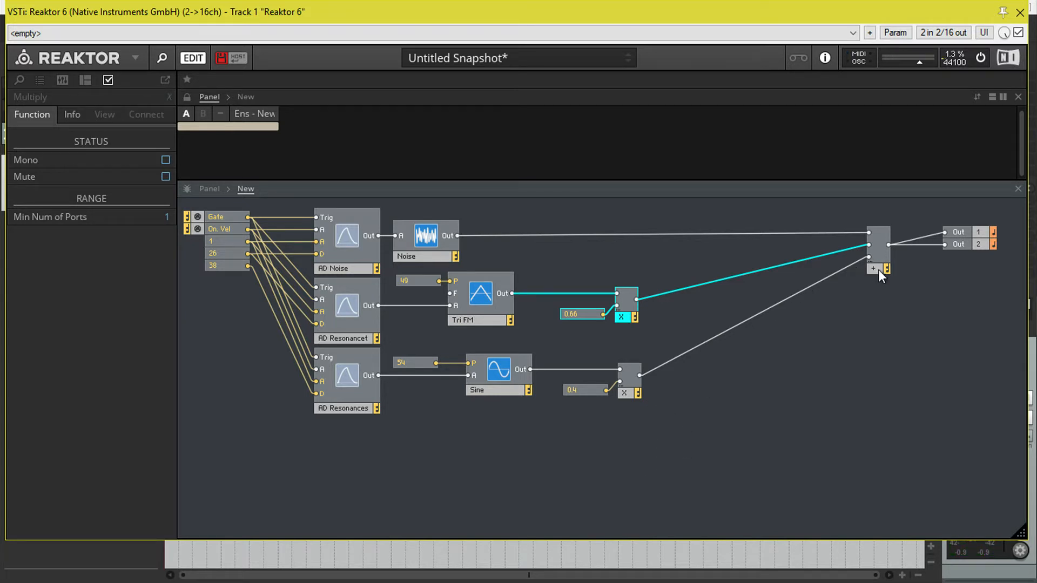
{"action": "left_click_drag", "start_coordinate": [878, 271], "coordinate": [660, 274]}
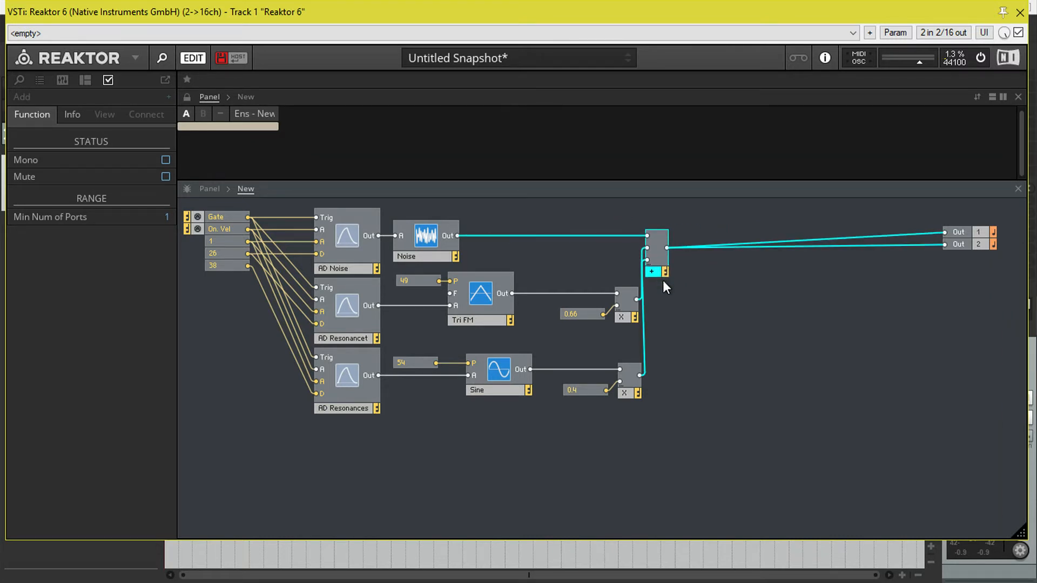
Add a Pro-52 Filter module and place it between the adder and the outputs, slightly below the adder's output wires
{"action": "right_click", "coordinate": [693, 313]}
{"action": "mouse_move", "coordinate": [767, 321]}
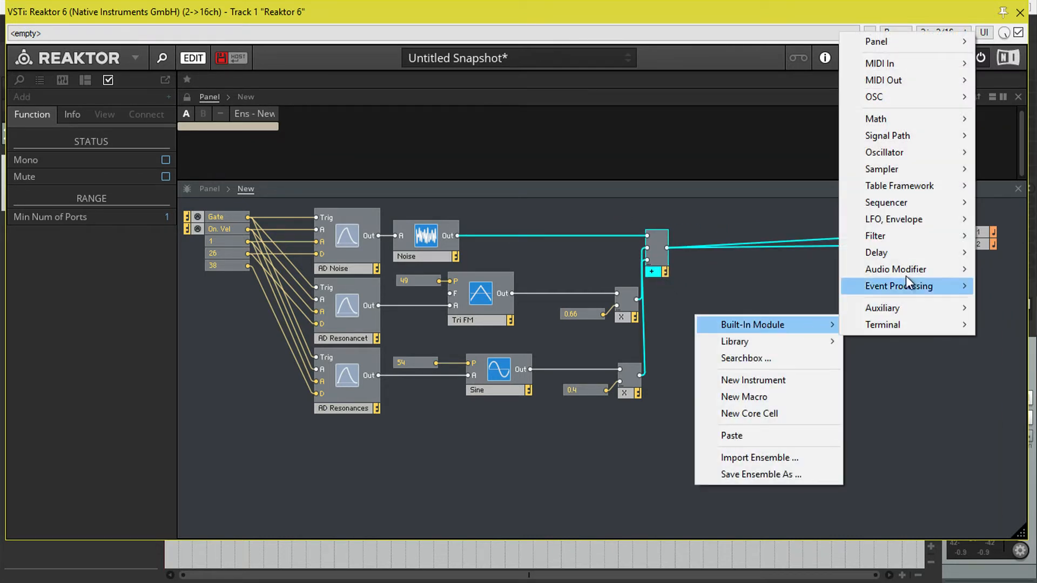
{"action": "mouse_move", "coordinate": [895, 238]}
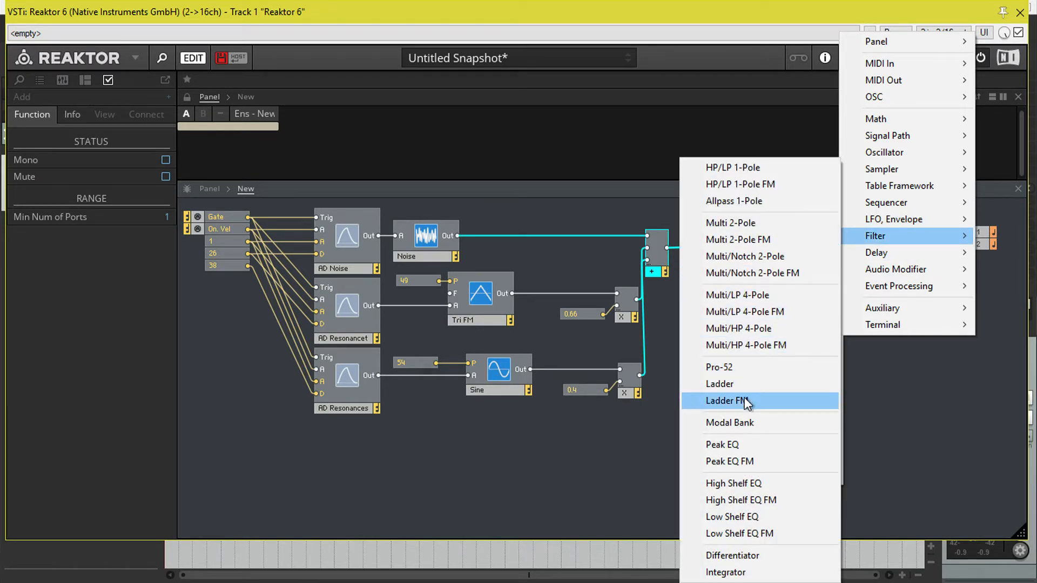
{"action": "left_click", "coordinate": [741, 367]}
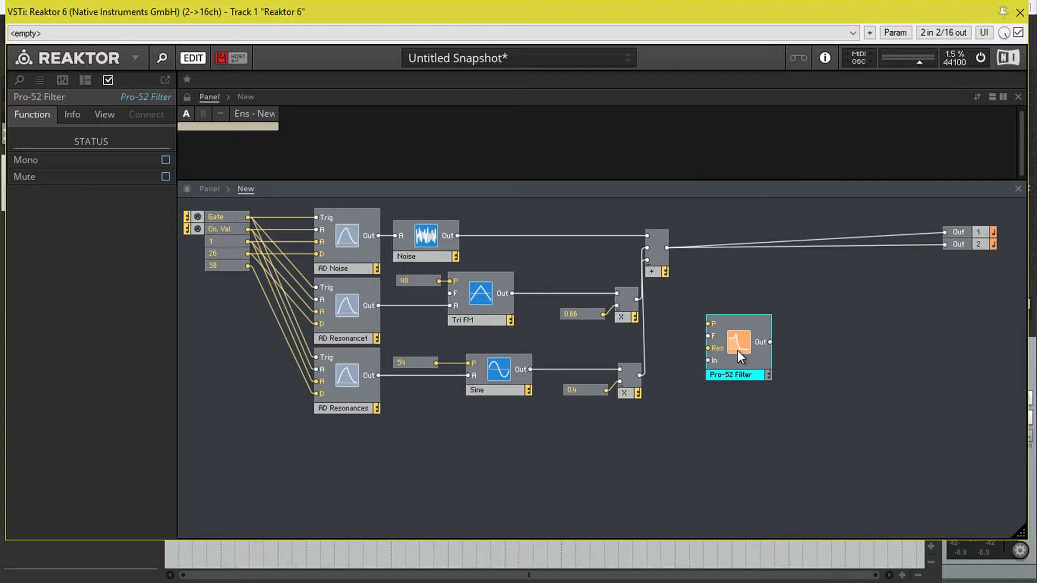
{"action": "left_click_drag", "start_coordinate": [737, 350], "coordinate": [756, 305]}
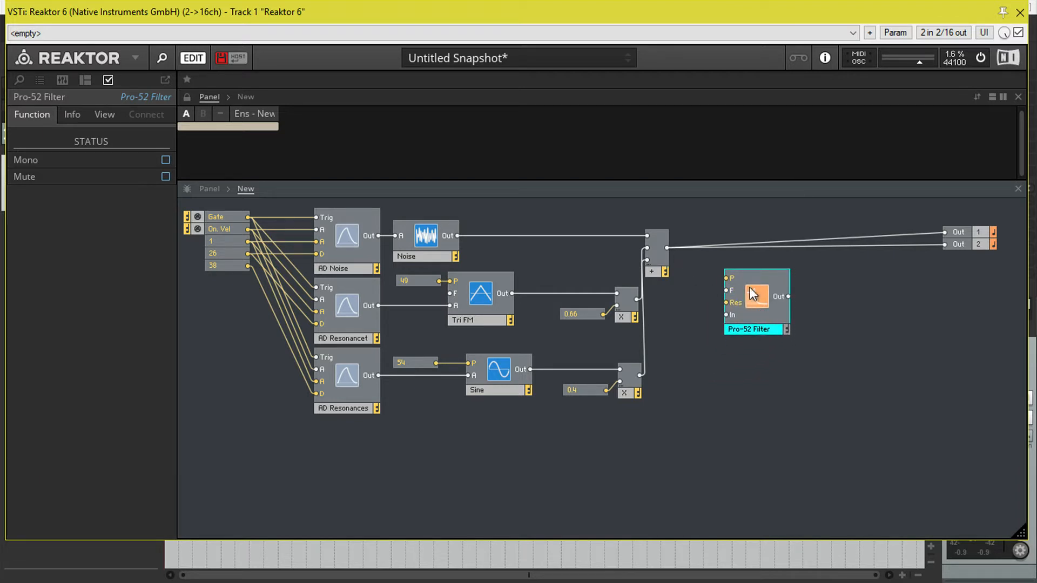
Wire the adder to the Pro-52 Filter's In and the filter's output to both outputs, and move the filter up level with them
{"action": "left_click_drag", "start_coordinate": [667, 248], "coordinate": [726, 314]}
{"action": "left_click_drag", "start_coordinate": [952, 245], "coordinate": [951, 231]}
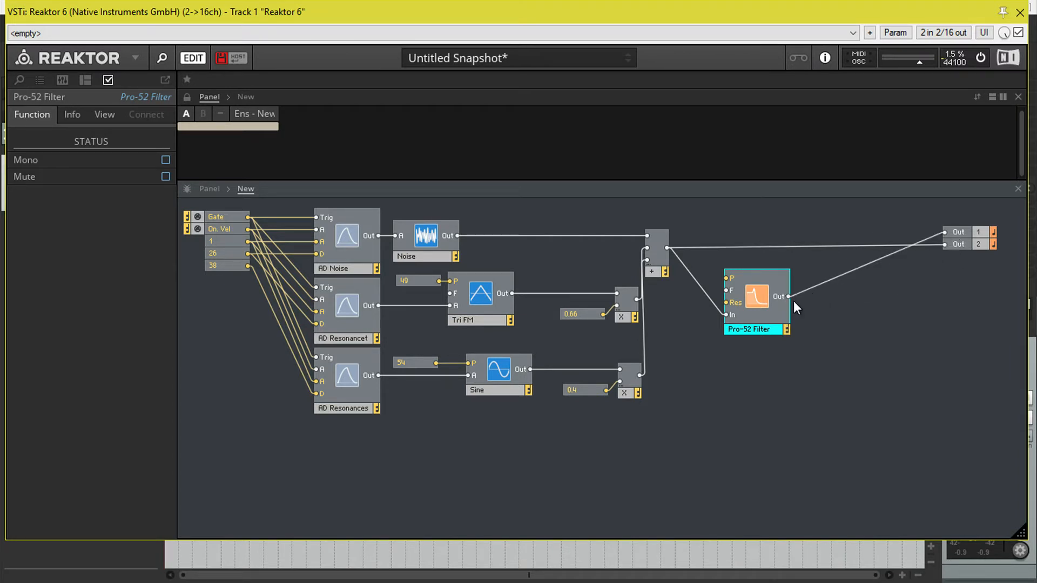
{"action": "left_click_drag", "start_coordinate": [944, 244], "coordinate": [818, 234]}
Create panel controls for the Pro-52 Filter's P and Res inputs
{"action": "right_click", "coordinate": [782, 222]}
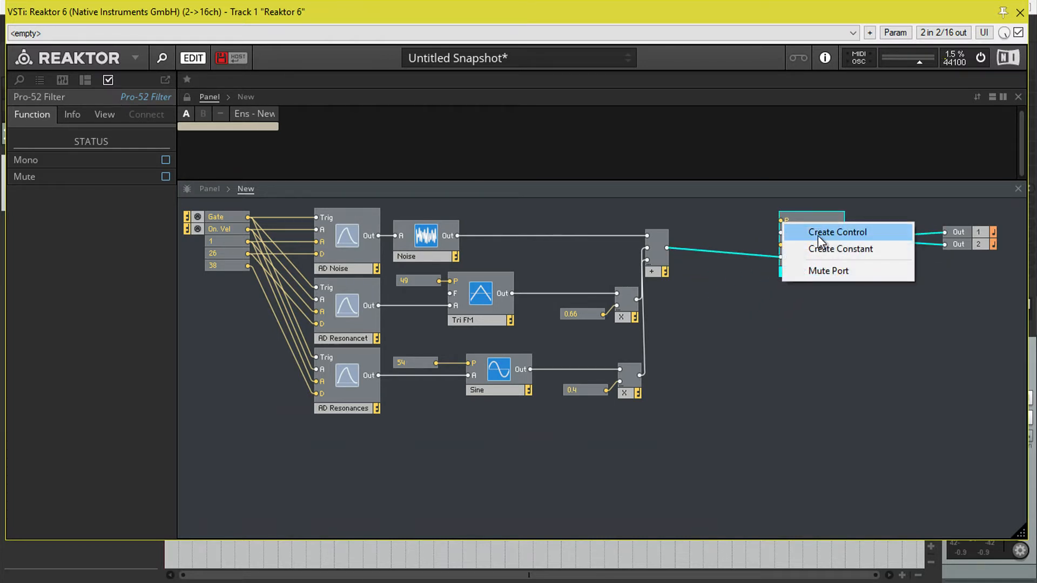
{"action": "left_click", "coordinate": [821, 236]}
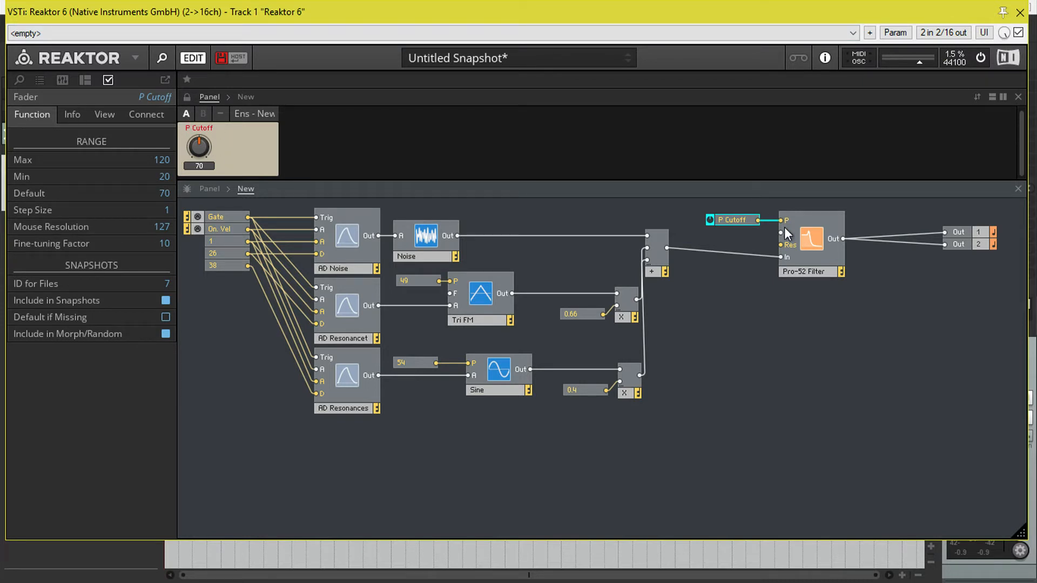
{"action": "right_click", "coordinate": [785, 244]}
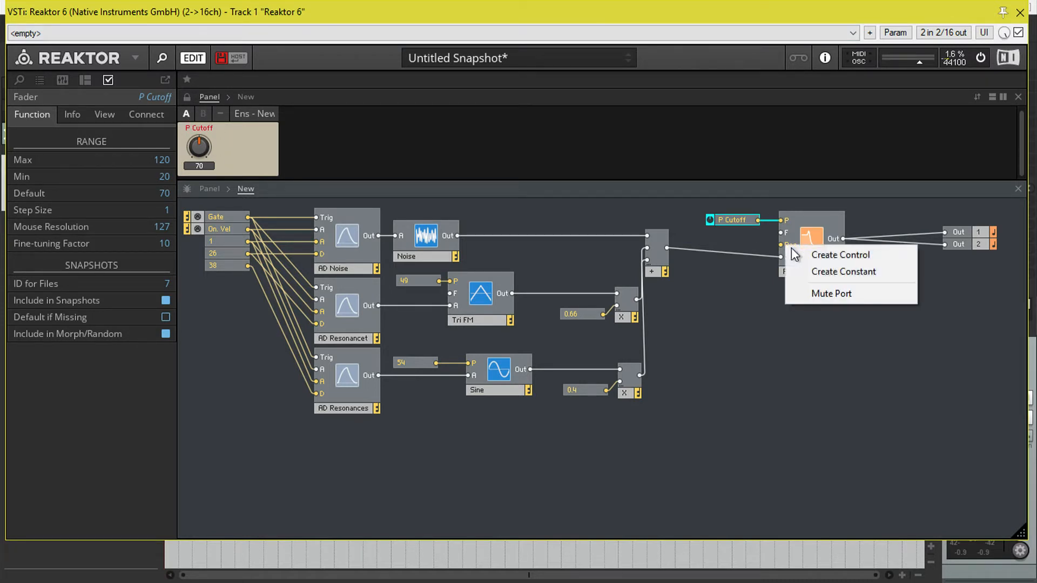
{"action": "left_click", "coordinate": [802, 252]}
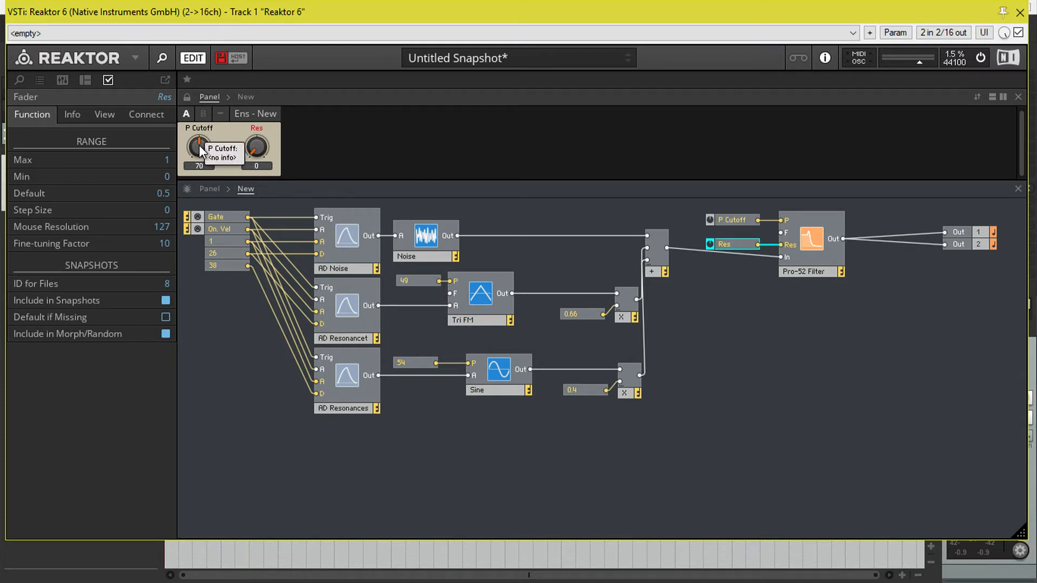
Try different Pro-52 Filter knob positions, finishing with P Cutoff at 120 and Res at 0.1575
{"action": "left_click_drag", "start_coordinate": [199, 145], "coordinate": [245, 88]}
{"action": "left_click_drag", "start_coordinate": [257, 142], "coordinate": [273, 69]}
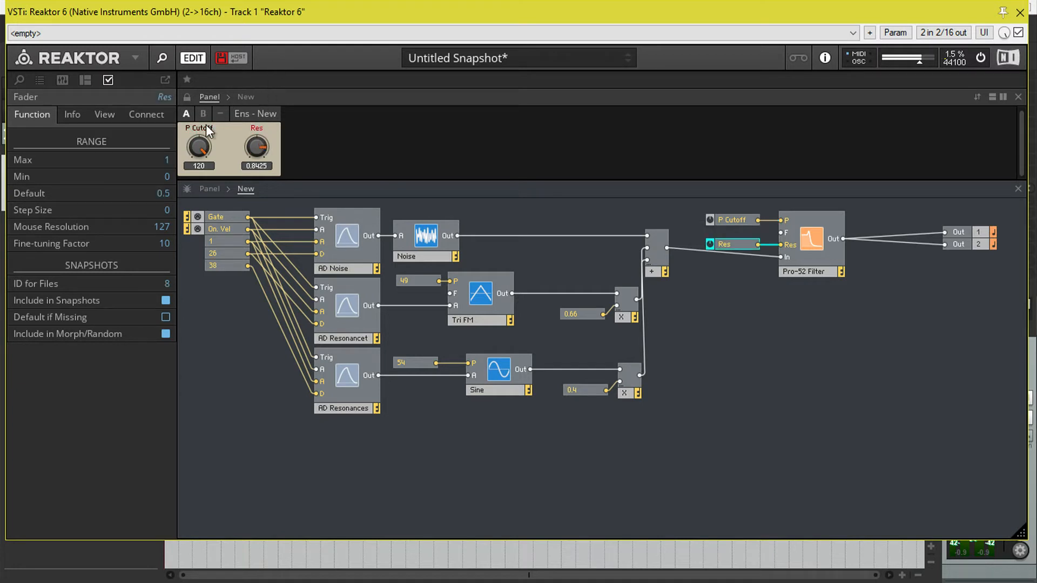
{"action": "left_click_drag", "start_coordinate": [203, 146], "coordinate": [258, 160]}
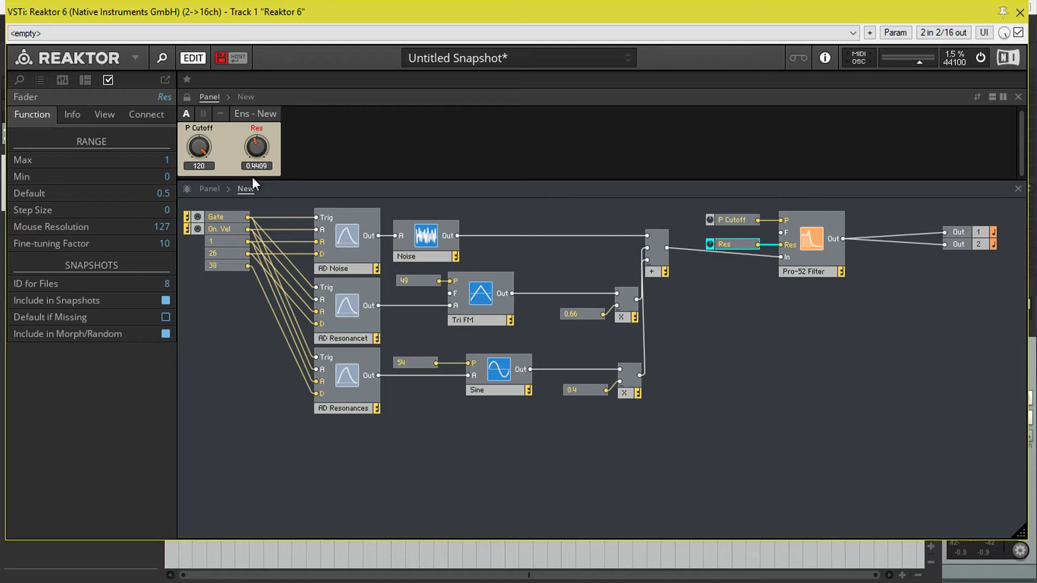
{"action": "left_click_drag", "start_coordinate": [253, 178], "coordinate": [254, 190]}
{"action": "left_click", "coordinate": [216, 147]}
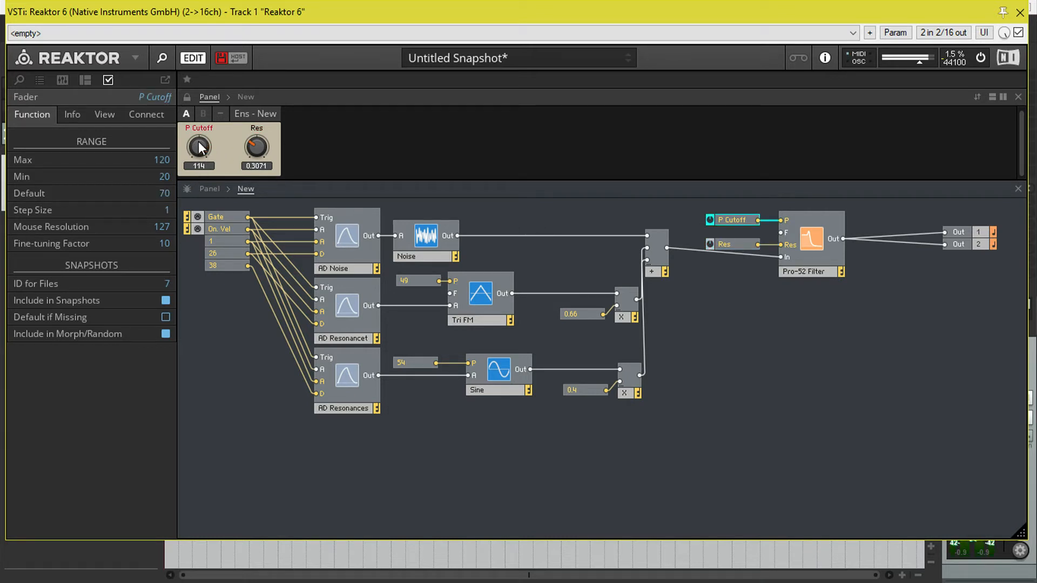
{"action": "left_click_drag", "start_coordinate": [257, 146], "coordinate": [260, 155]}
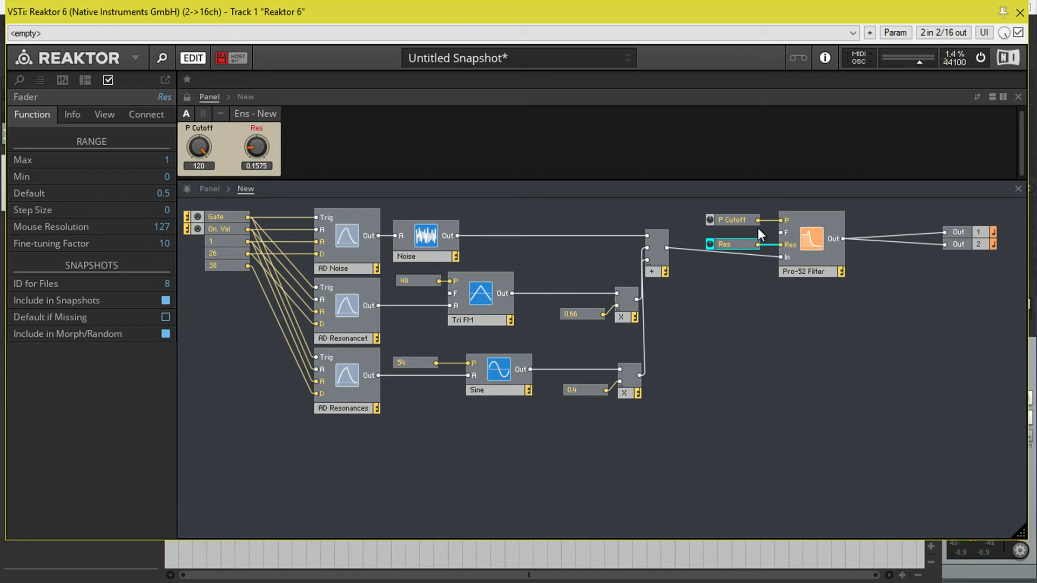
Delete the Pro-52 Filter with its P Cutoff and Res controls, and reconnect the adder directly to both outputs
{"action": "left_click", "coordinate": [811, 248]}
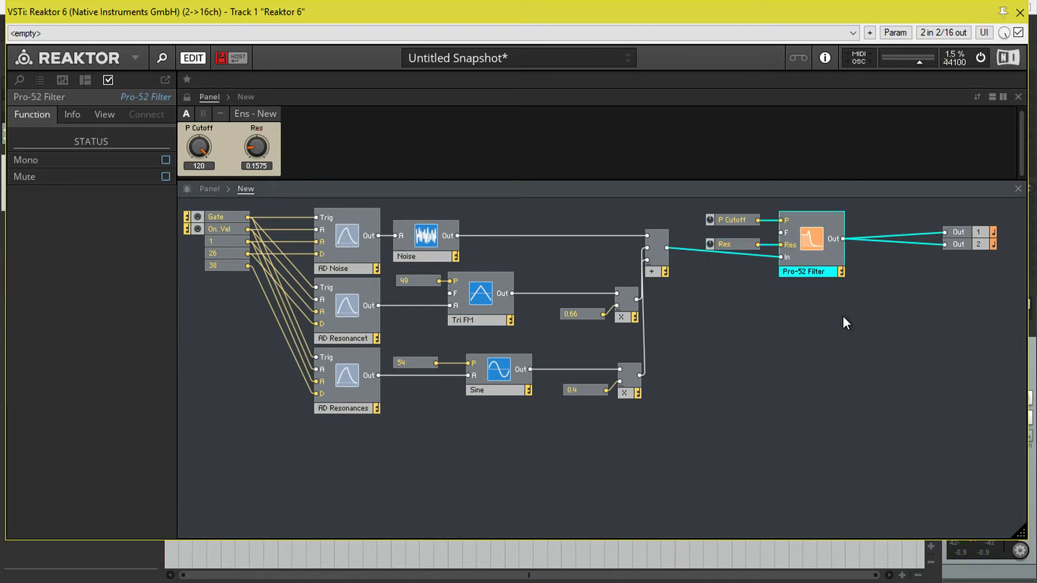
{"action": "left_click_drag", "start_coordinate": [843, 316], "coordinate": [748, 220]}
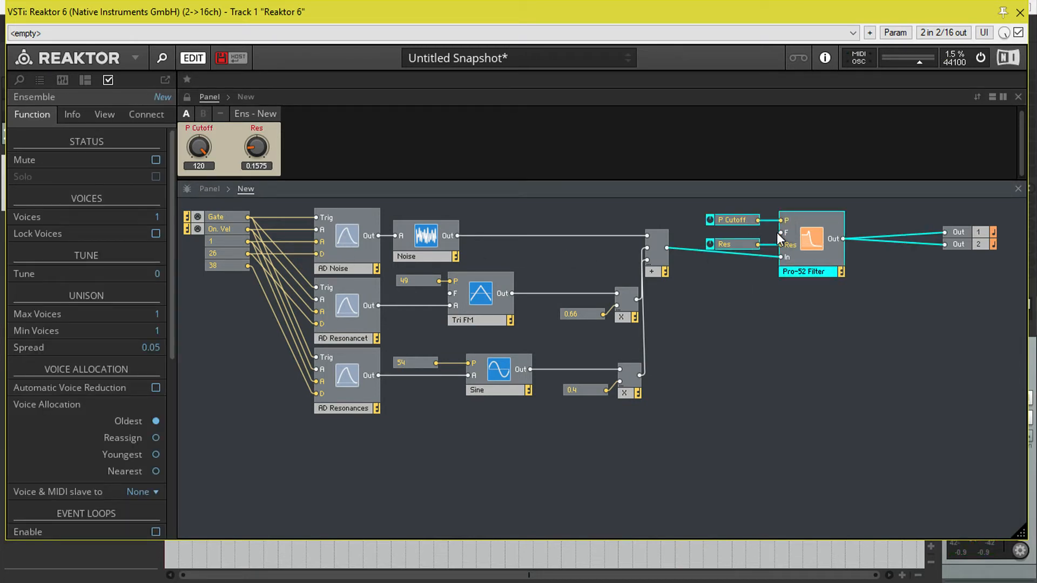
{"action": "key", "text": "Delete"}
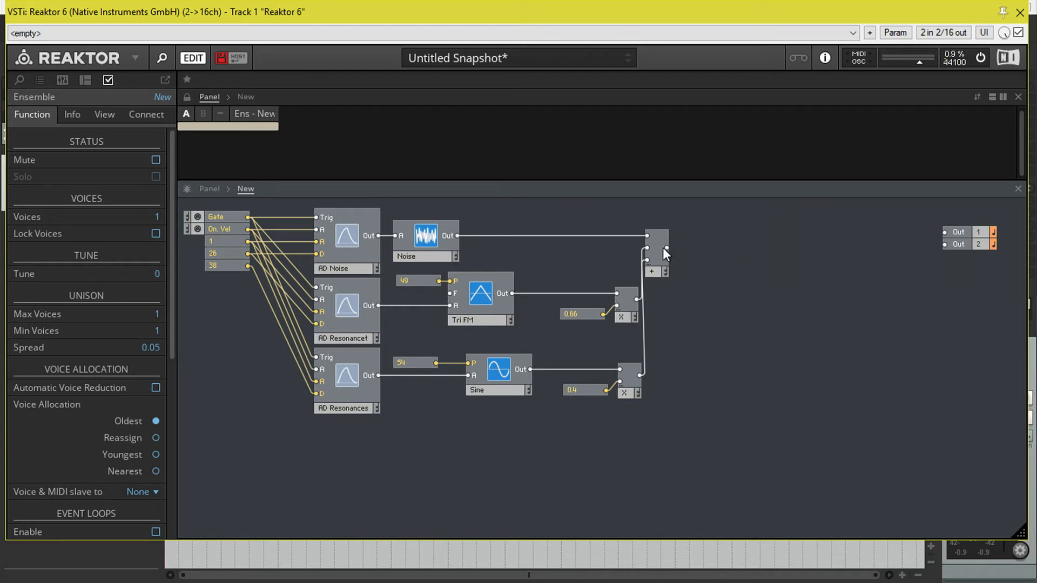
{"action": "left_click_drag", "start_coordinate": [667, 248], "coordinate": [776, 238]}
{"action": "left_click_drag", "start_coordinate": [664, 248], "coordinate": [944, 232]}
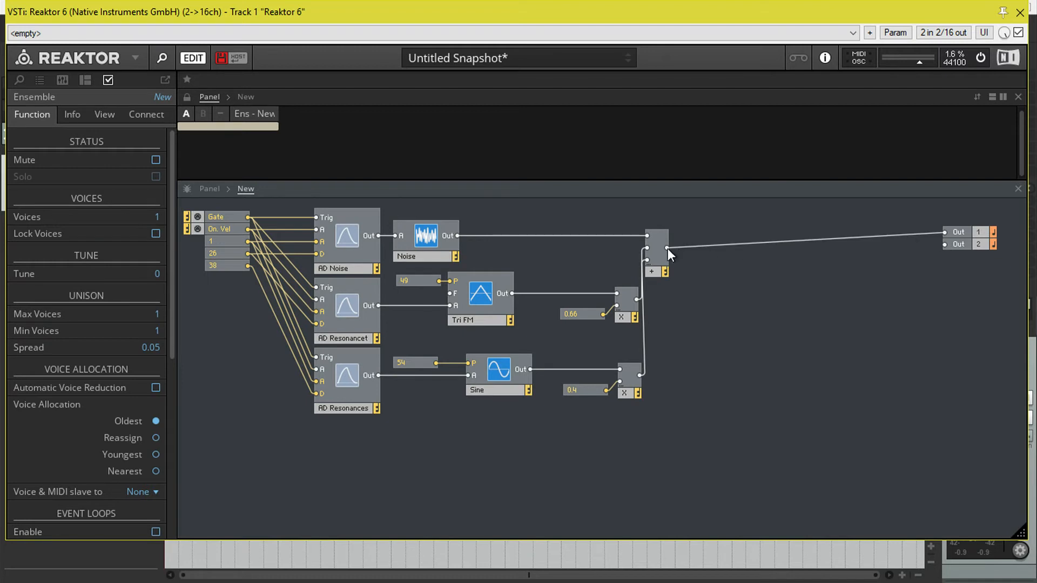
{"action": "left_click_drag", "start_coordinate": [701, 248], "coordinate": [944, 244]}
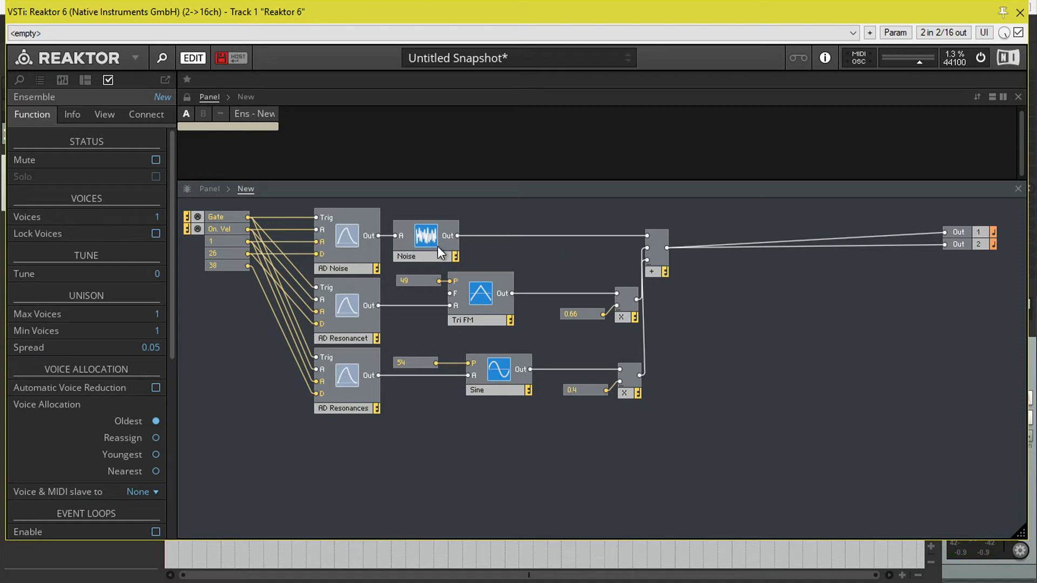
Add a Ladder filter, wiring the adder to its In and its LP2 output to both outputs
{"action": "right_click", "coordinate": [810, 281]}
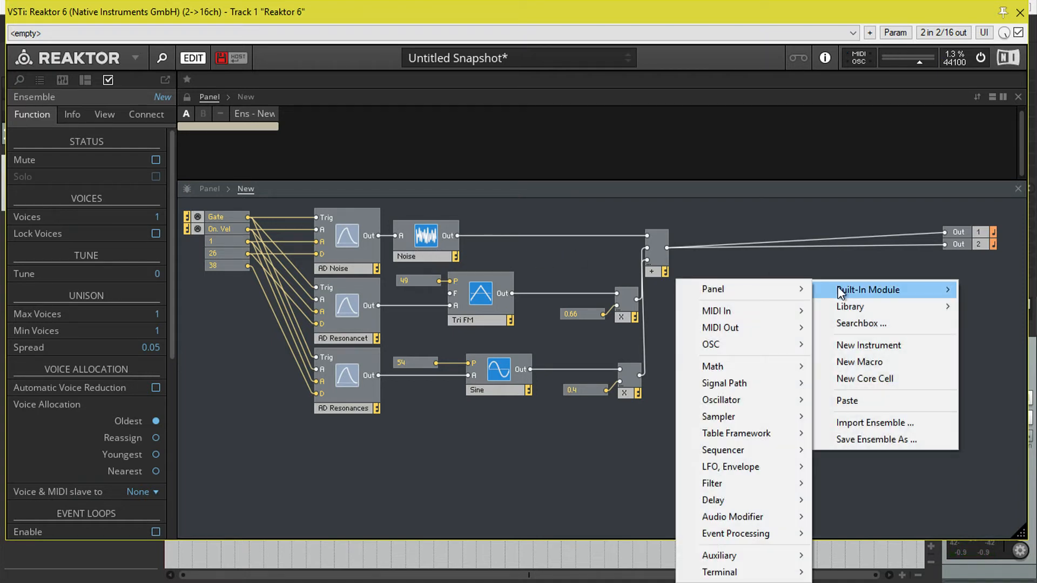
{"action": "mouse_move", "coordinate": [728, 486]}
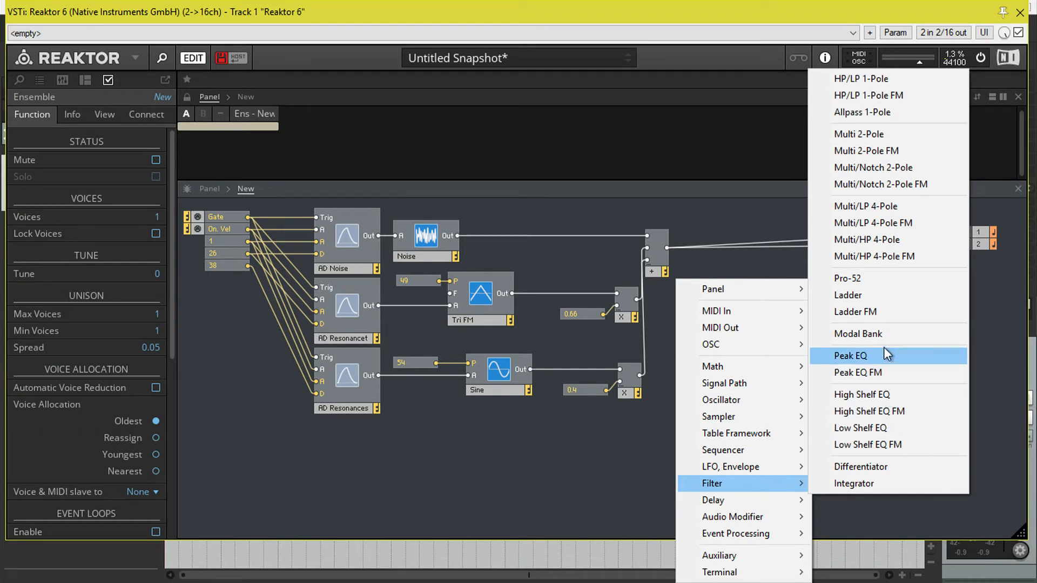
{"action": "left_click", "coordinate": [876, 297]}
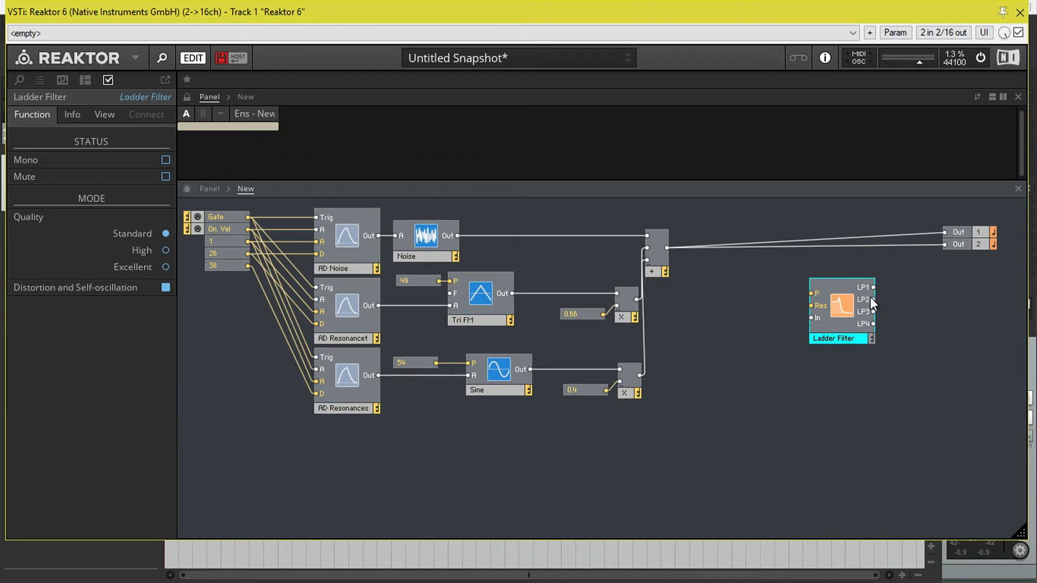
{"action": "left_click_drag", "start_coordinate": [874, 302], "coordinate": [945, 233]}
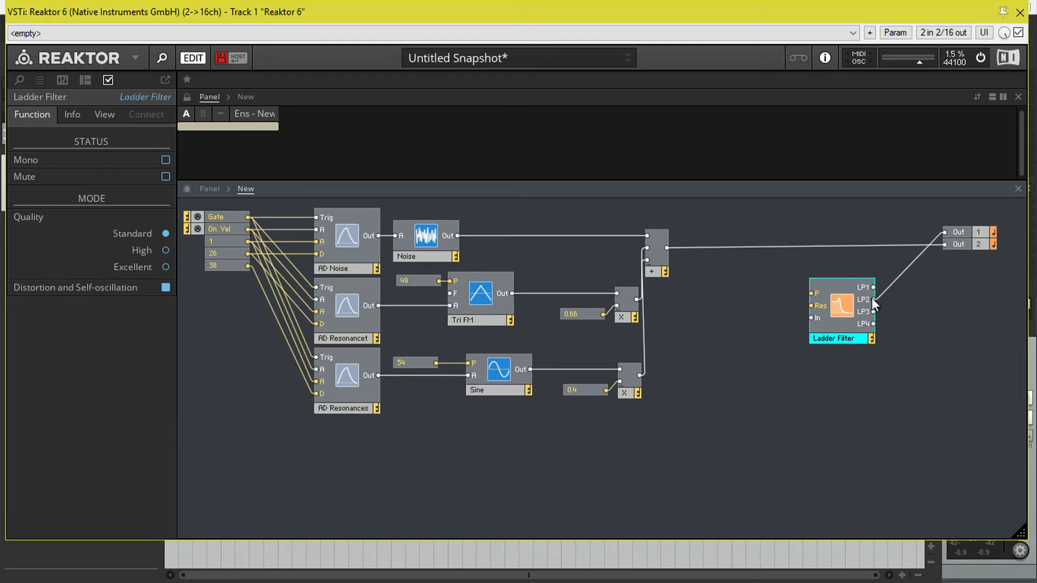
{"action": "left_click_drag", "start_coordinate": [882, 299], "coordinate": [944, 245]}
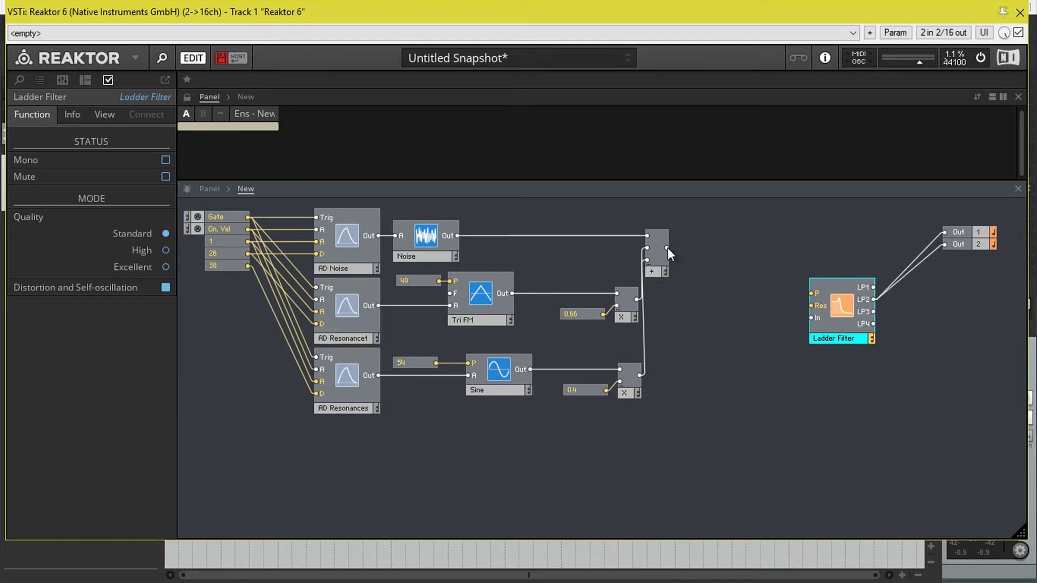
{"action": "left_click_drag", "start_coordinate": [668, 247], "coordinate": [811, 317]}
Create controls for the Ladder Filter's P and Res inputs, and place the Res knob beside P Cutoff on the panel
{"action": "right_click", "coordinate": [813, 294]}
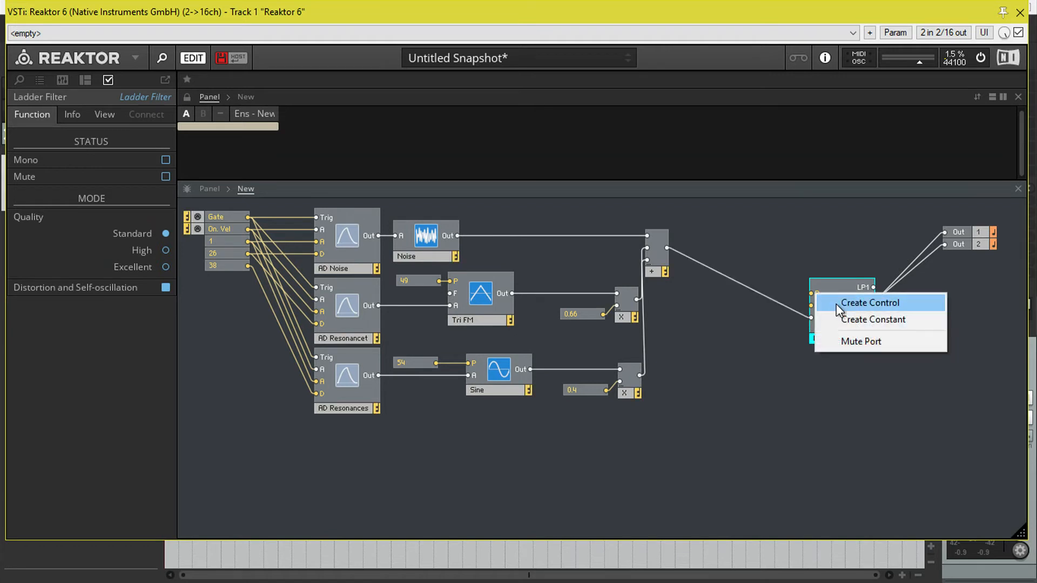
{"action": "left_click", "coordinate": [836, 304]}
{"action": "right_click", "coordinate": [813, 306]}
{"action": "left_click", "coordinate": [838, 313]}
{"action": "left_click", "coordinate": [185, 97]}
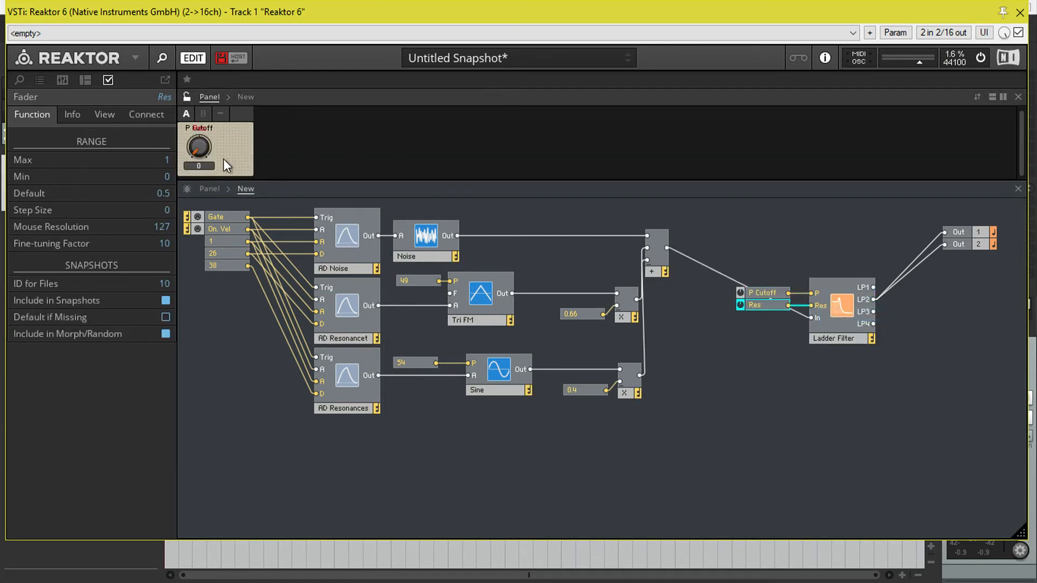
{"action": "left_click_drag", "start_coordinate": [246, 157], "coordinate": [208, 109]}
{"action": "left_click", "coordinate": [188, 96]}
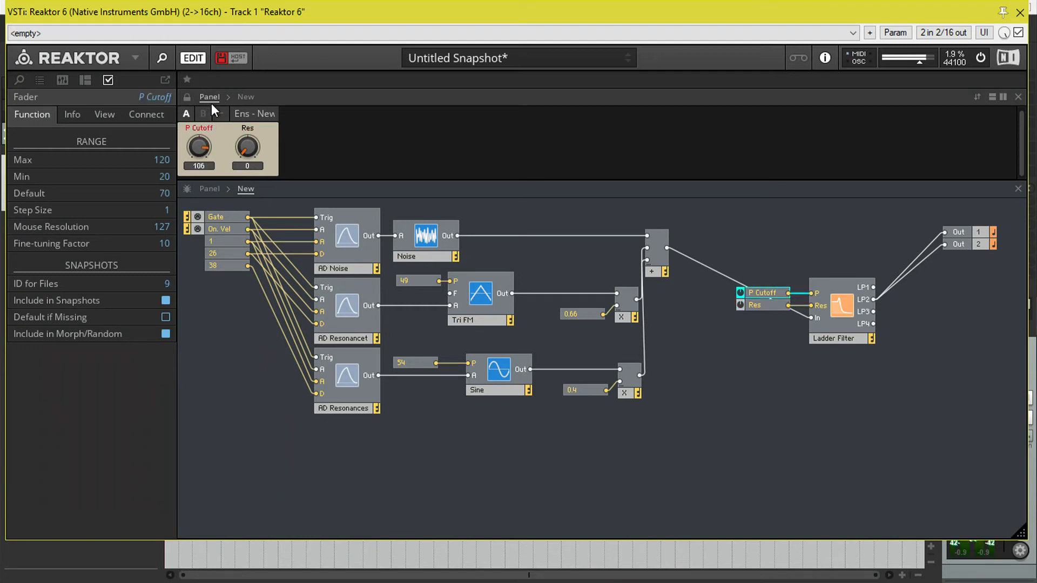
Set P Cutoff to 90 and Res to 0.6693, and align the Ladder Filter and its controls with the adder's output
{"action": "left_click_drag", "start_coordinate": [247, 156], "coordinate": [246, 110]}
{"action": "left_click_drag", "start_coordinate": [205, 154], "coordinate": [205, 118]}
{"action": "left_click", "coordinate": [244, 151]}
{"action": "left_click_drag", "start_coordinate": [198, 146], "coordinate": [196, 167]}
{"action": "left_click_drag", "start_coordinate": [250, 148], "coordinate": [251, 121]}
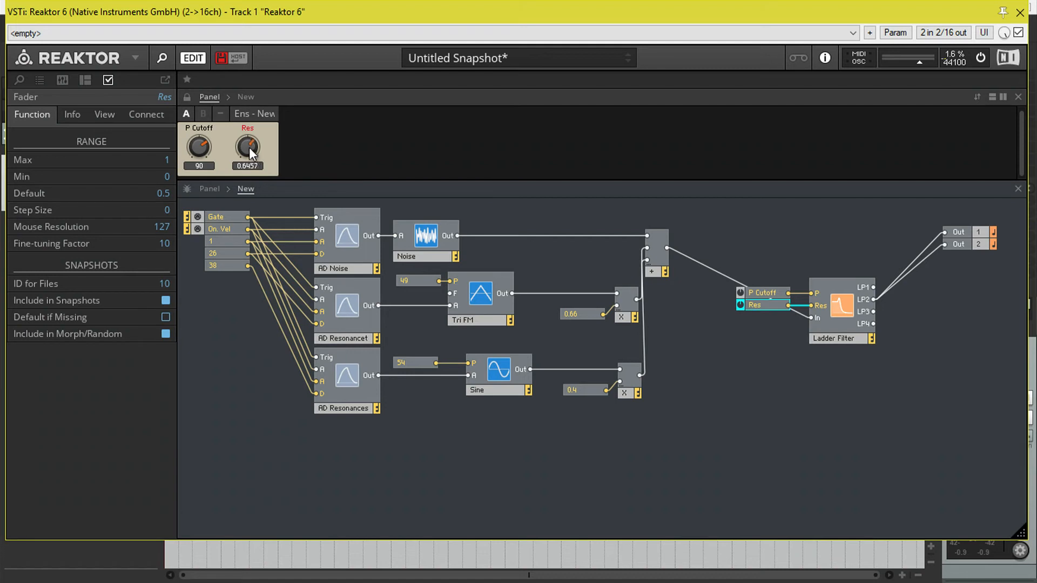
{"action": "mouse_move", "coordinate": [249, 147]}
{"action": "left_mouse_down"}
{"action": "mouse_move", "coordinate": [254, 132]}
{"action": "mouse_move", "coordinate": [251, 146]}
{"action": "left_mouse_up"}
{"action": "left_click_drag", "start_coordinate": [870, 382], "coordinate": [755, 275]}
{"action": "left_click_drag", "start_coordinate": [836, 318], "coordinate": [776, 249]}
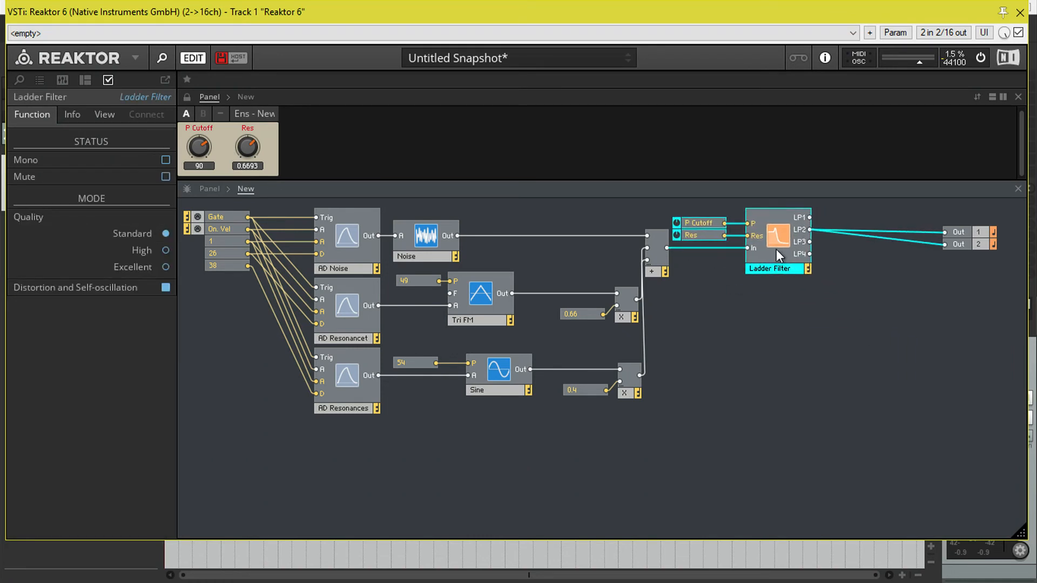
Add a Crossfade module and place it between the Ladder Filter and the outputs, slightly below them
{"action": "right_click", "coordinate": [790, 335]}
{"action": "mouse_move", "coordinate": [827, 339]}
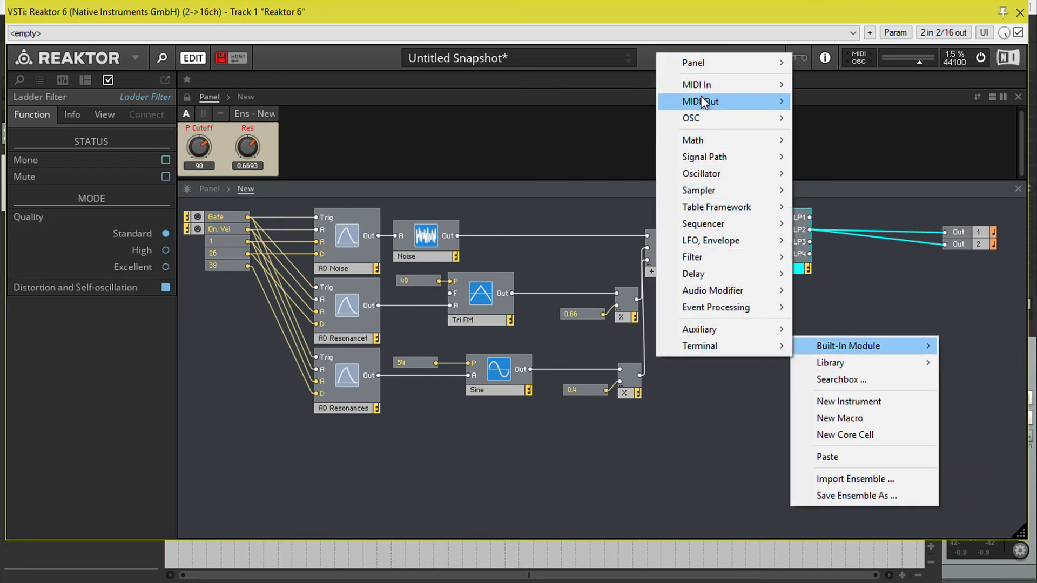
{"action": "mouse_move", "coordinate": [716, 68]}
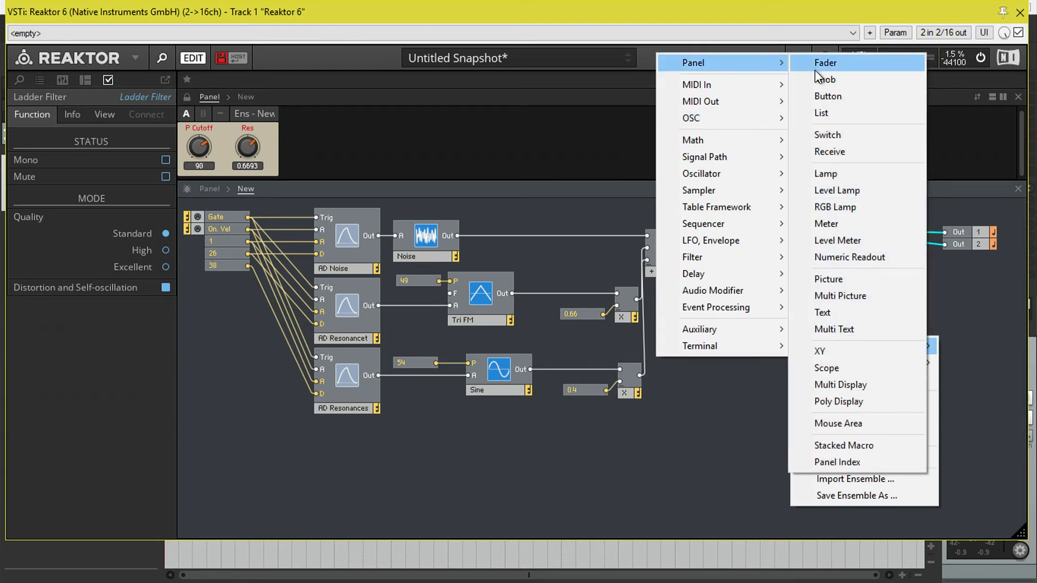
{"action": "mouse_move", "coordinate": [734, 143]}
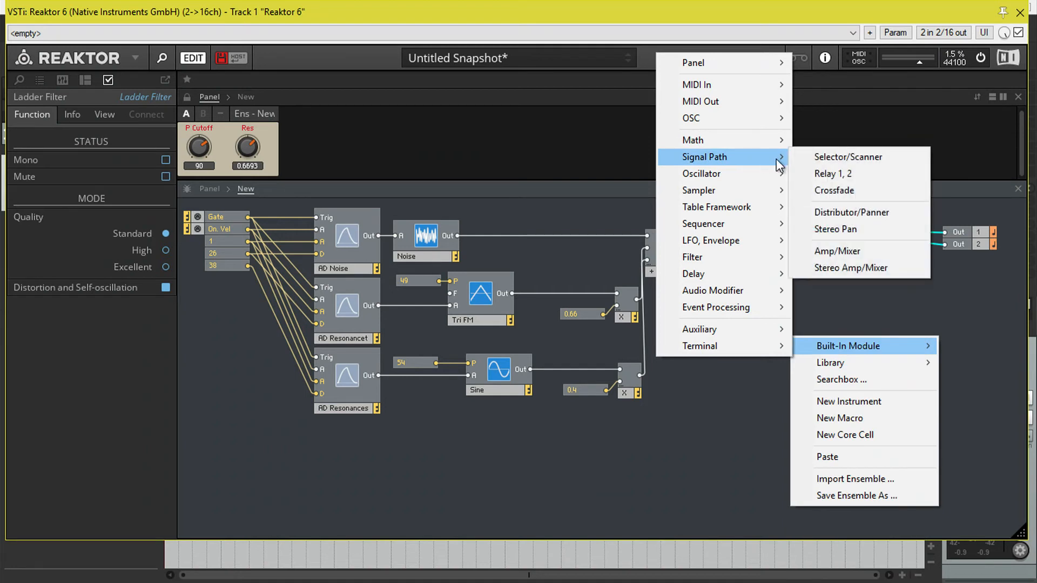
{"action": "left_click", "coordinate": [850, 193]}
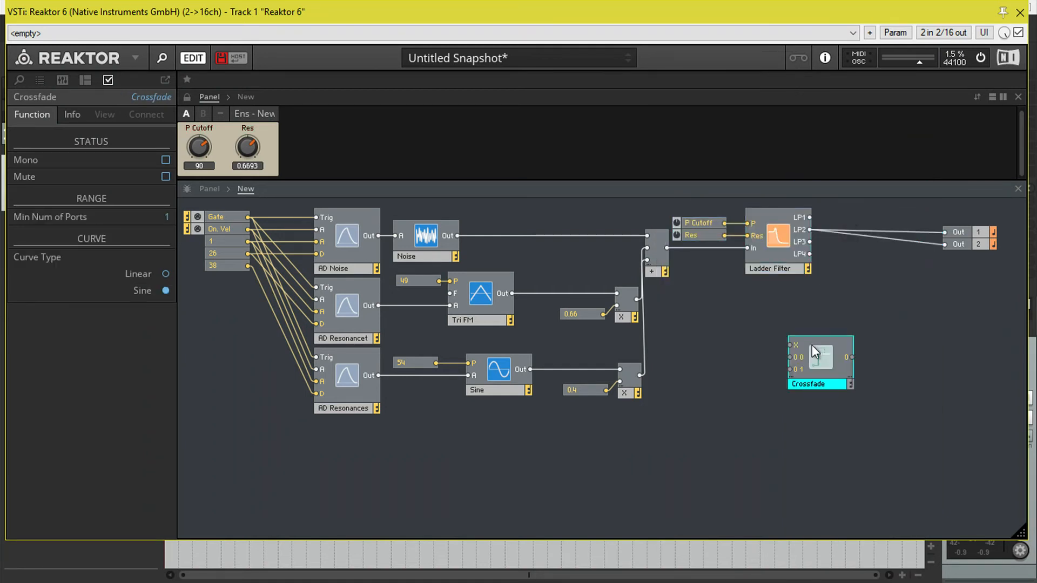
{"action": "left_click_drag", "start_coordinate": [812, 345], "coordinate": [857, 279]}
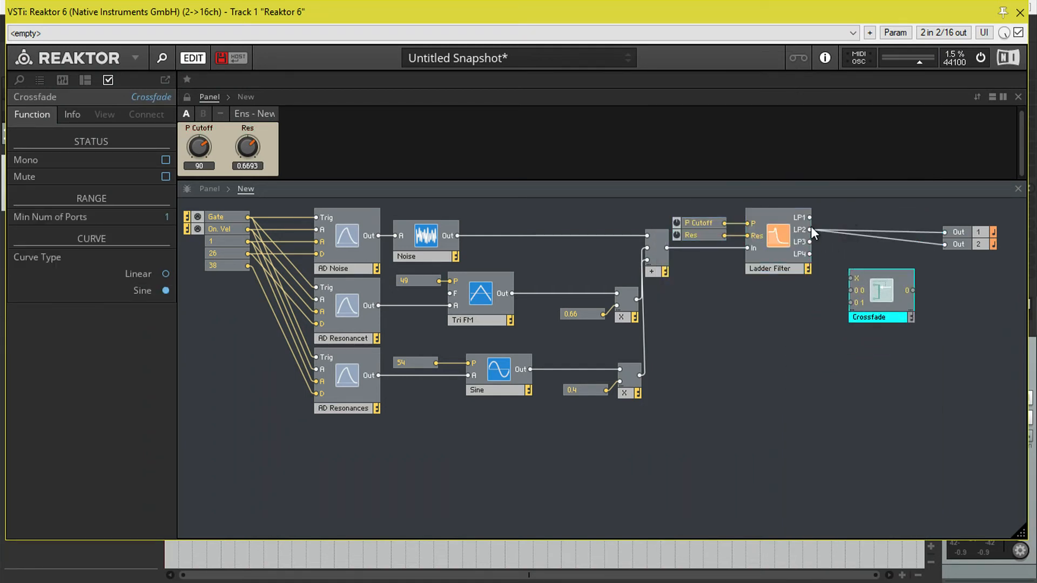
Wire LP2 to the Crossfade's input 0, the adder to input 1 and its output to both outputs, and shift the module slightly down
{"action": "left_click_drag", "start_coordinate": [810, 230], "coordinate": [851, 290]}
{"action": "left_click_drag", "start_coordinate": [667, 249], "coordinate": [851, 302]}
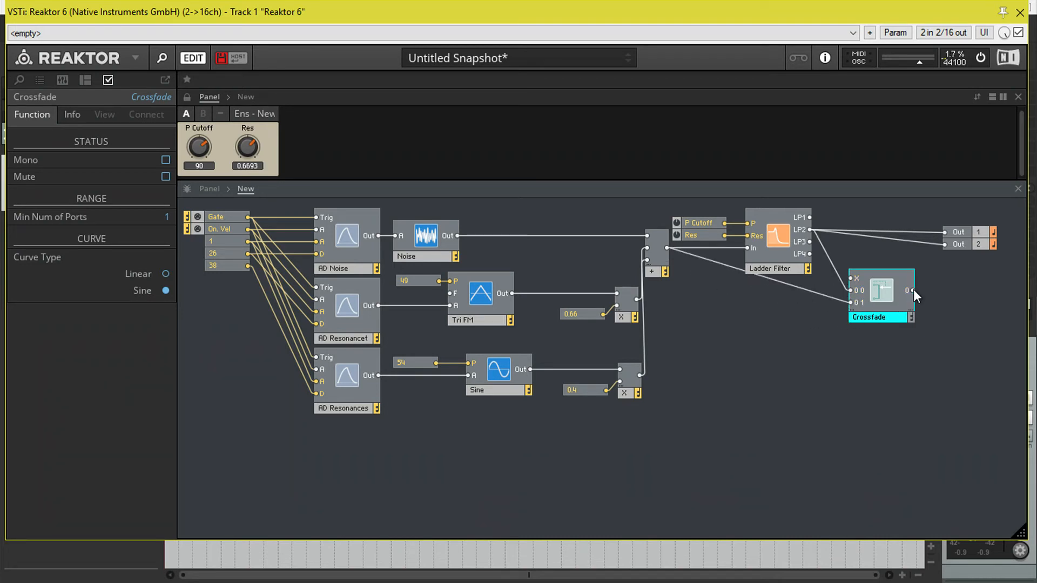
{"action": "left_click_drag", "start_coordinate": [912, 290], "coordinate": [944, 232]}
{"action": "left_click_drag", "start_coordinate": [912, 290], "coordinate": [946, 245]}
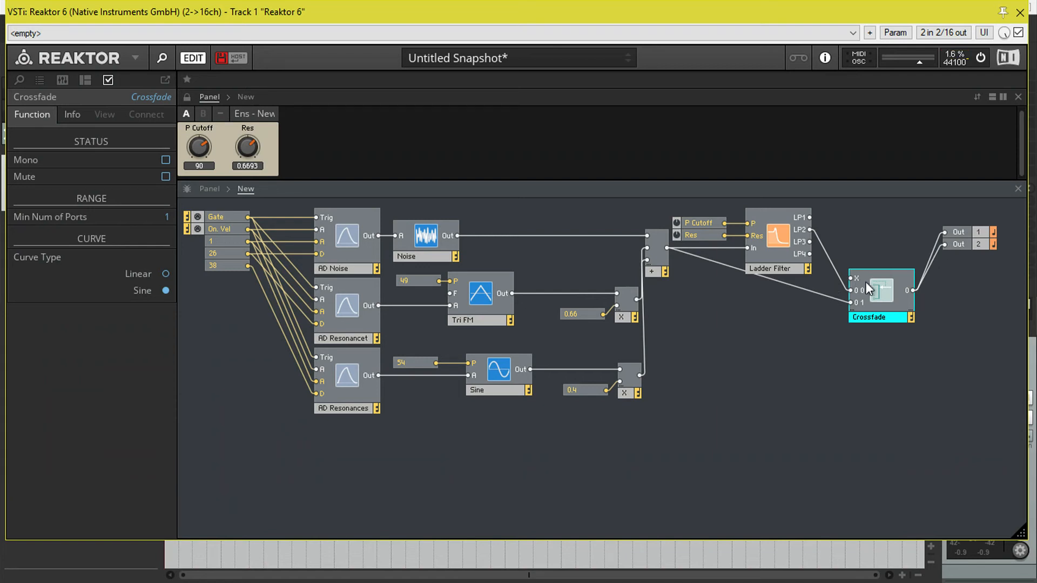
{"action": "left_click_drag", "start_coordinate": [866, 288], "coordinate": [875, 321]}
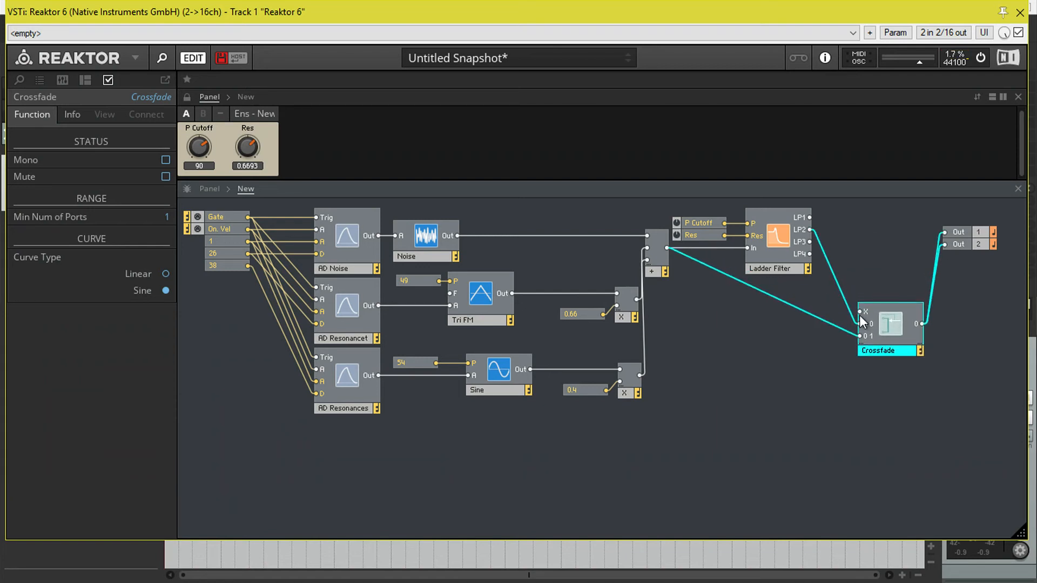
Create a control for the Crossfade's X input and place the X-Fade fader beside the Res knob on the unlocked panel
{"action": "right_click", "coordinate": [859, 316]}
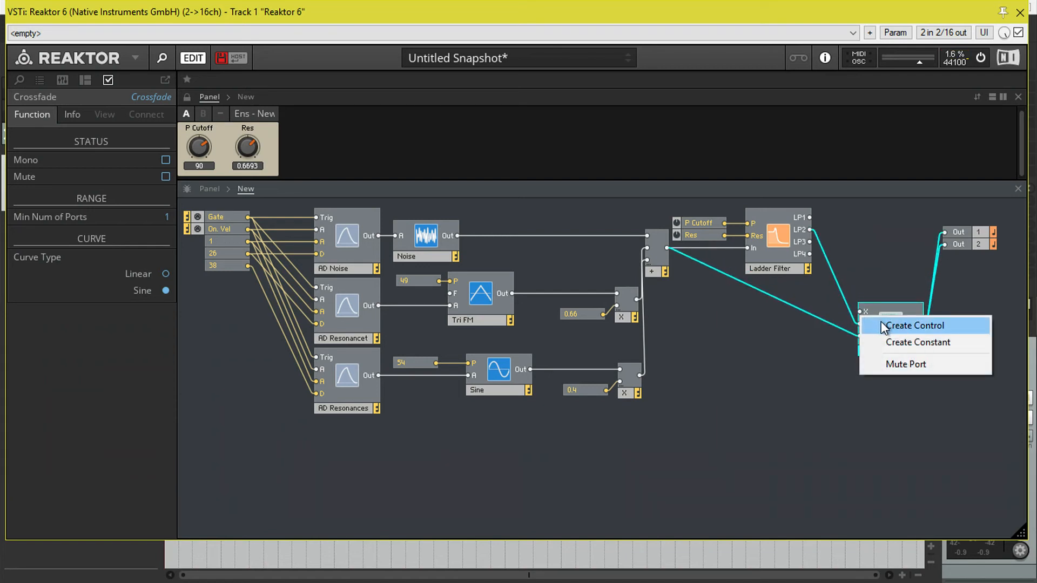
{"action": "left_click", "coordinate": [880, 325]}
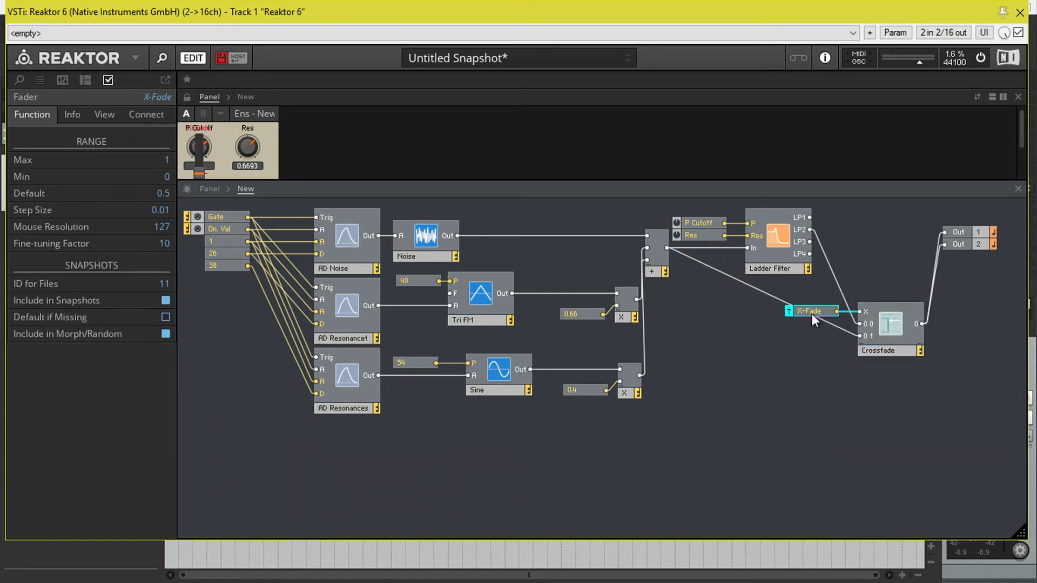
{"action": "left_click", "coordinate": [187, 97]}
{"action": "left_click_drag", "start_coordinate": [191, 127], "coordinate": [346, 123]}
Change the X-Fade control's style from vertical fader to knob and lock the instrument panel
{"action": "left_click", "coordinate": [101, 113]}
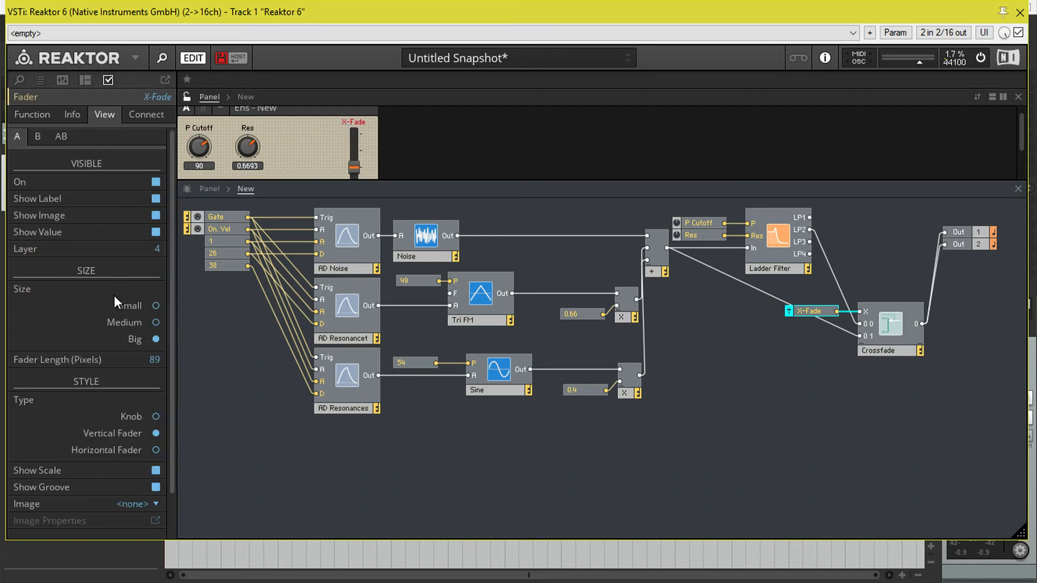
{"action": "left_click", "coordinate": [156, 416]}
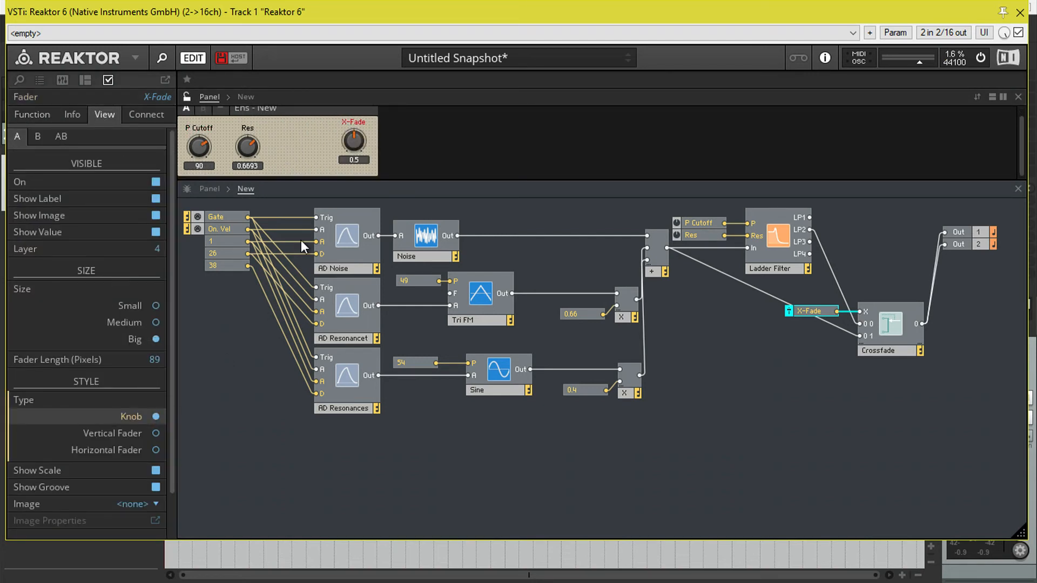
{"action": "left_click", "coordinate": [186, 96]}
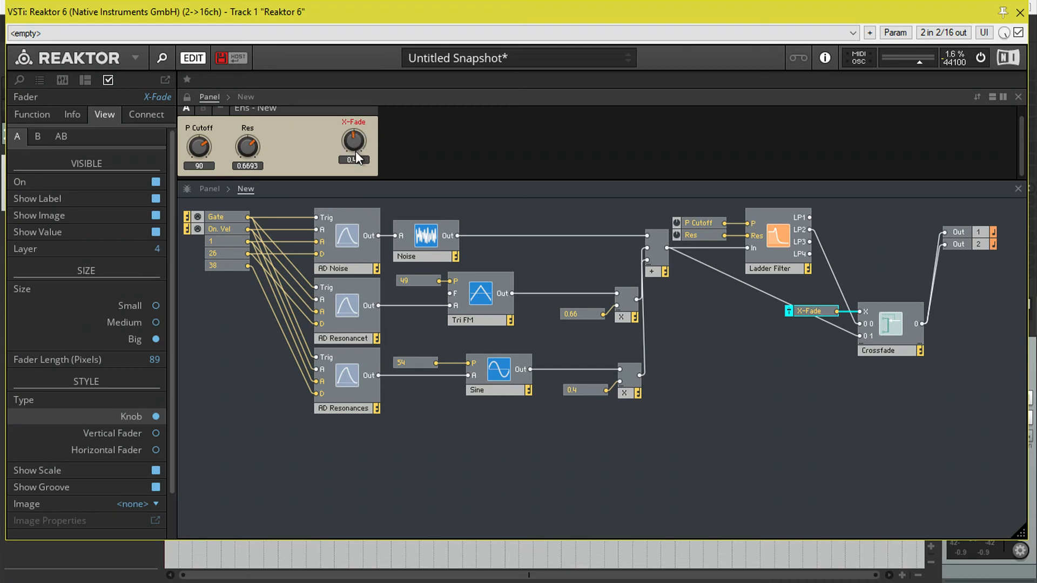
Set the P Cutoff knob to 94 and the X-Fade knob to 0.59
{"action": "left_click_drag", "start_coordinate": [356, 154], "coordinate": [369, 133]}
{"action": "mouse_move", "coordinate": [203, 147]}
{"action": "left_mouse_down"}
{"action": "mouse_move", "coordinate": [201, 189]}
{"action": "mouse_move", "coordinate": [219, 144]}
{"action": "mouse_move", "coordinate": [204, 144]}
{"action": "left_mouse_up"}
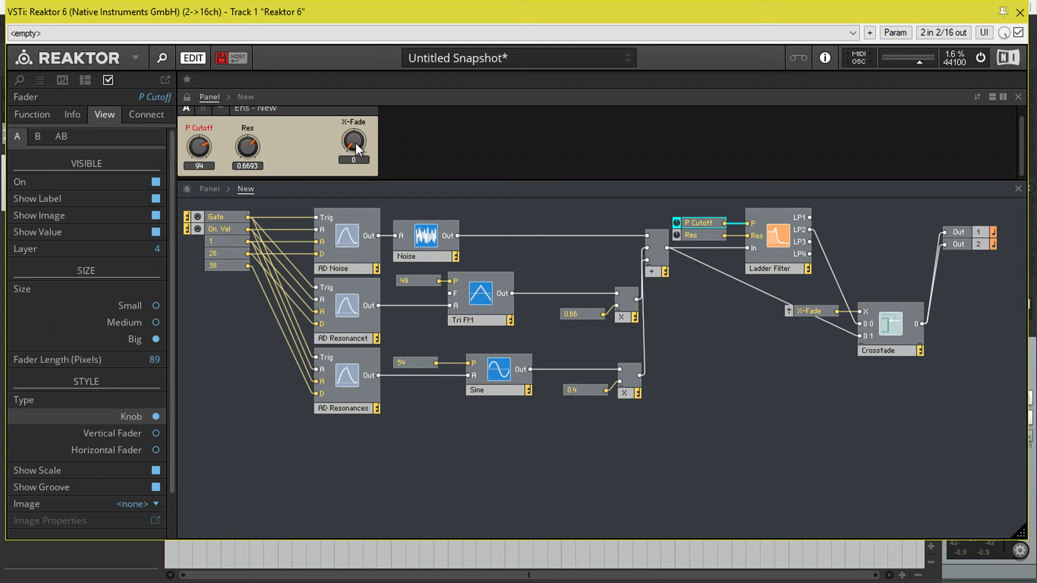
{"action": "left_click_drag", "start_coordinate": [355, 142], "coordinate": [364, 88]}
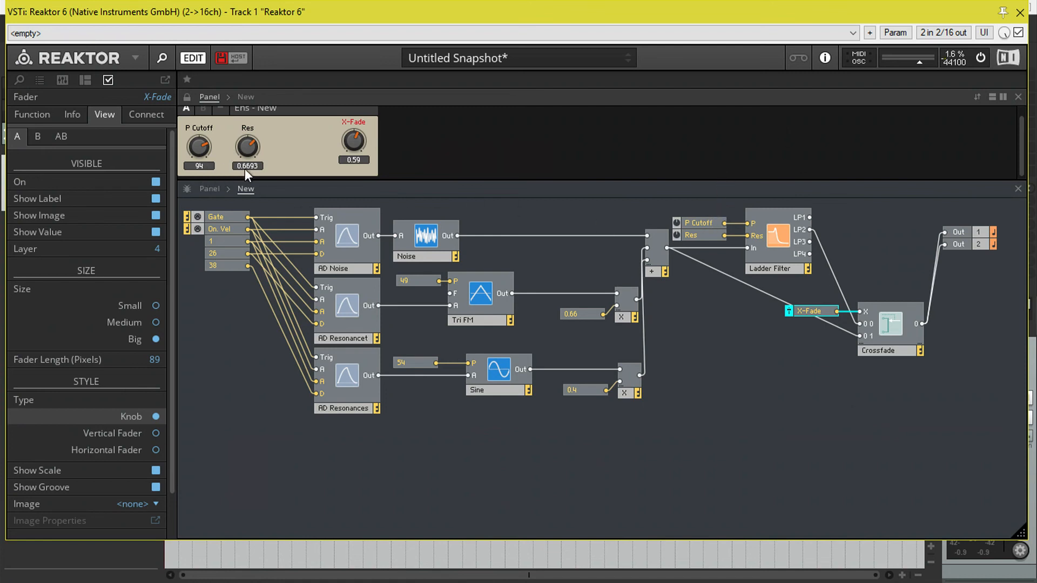
Replace the P Cutoff control on the Ladder Filter's P input with a constant of 94
{"action": "left_click", "coordinate": [705, 222]}
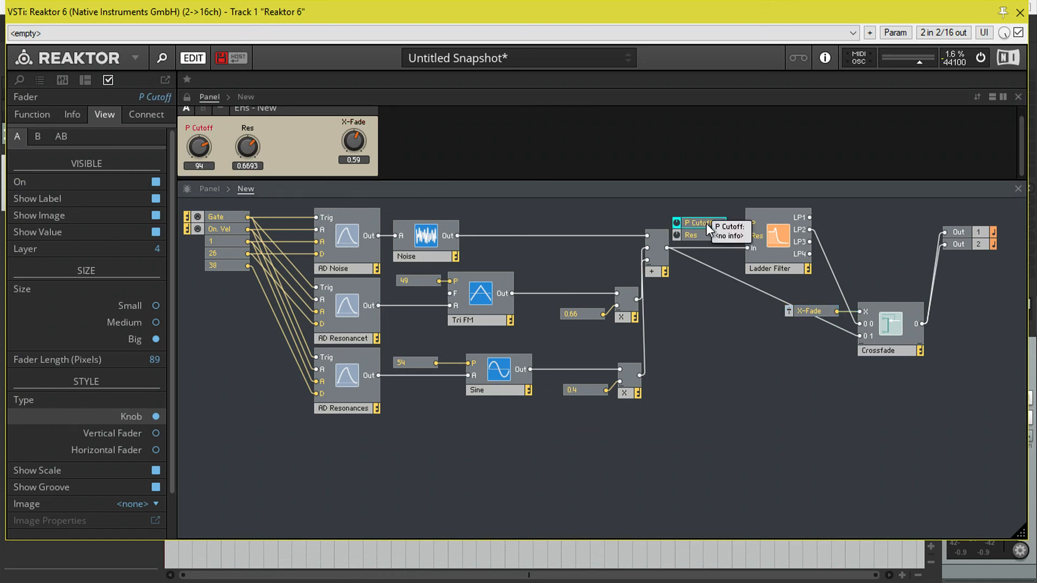
{"action": "key", "text": "Delete"}
{"action": "right_click", "coordinate": [756, 223]}
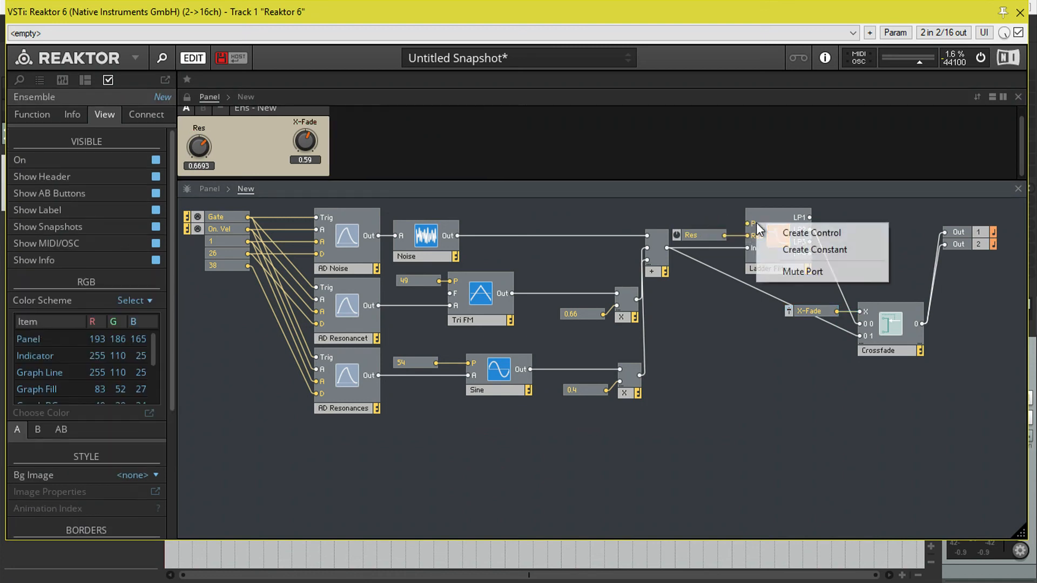
{"action": "left_click", "coordinate": [800, 254]}
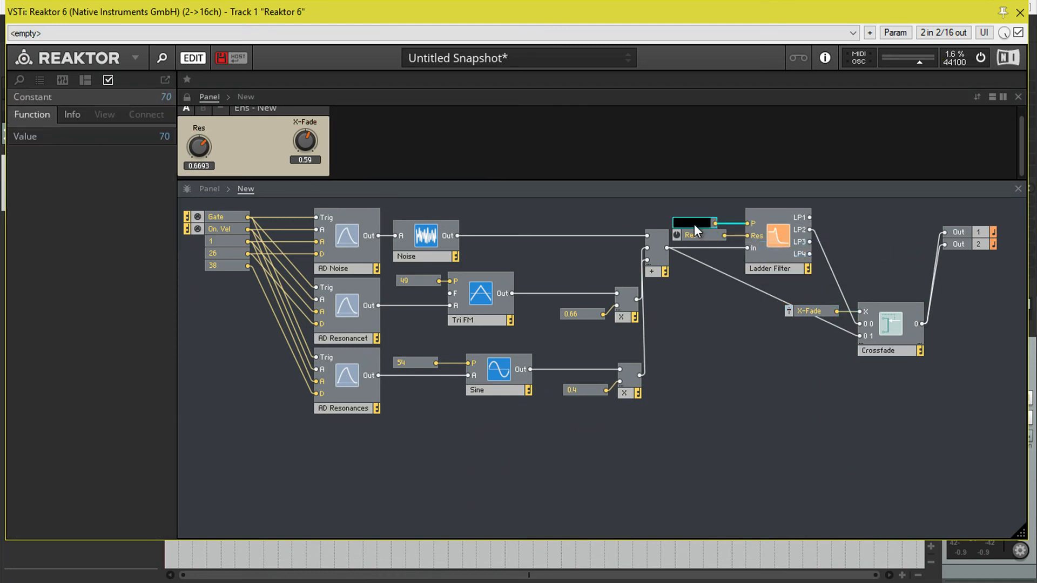
{"action": "type", "text": "94"}
{"action": "key", "text": "Return"}
Delete the Res control and wire the existing 0.66 constant to the Ladder Filter's Res input
{"action": "left_click", "coordinate": [709, 236]}
{"action": "left_click_drag", "start_coordinate": [709, 235], "coordinate": [747, 235]}
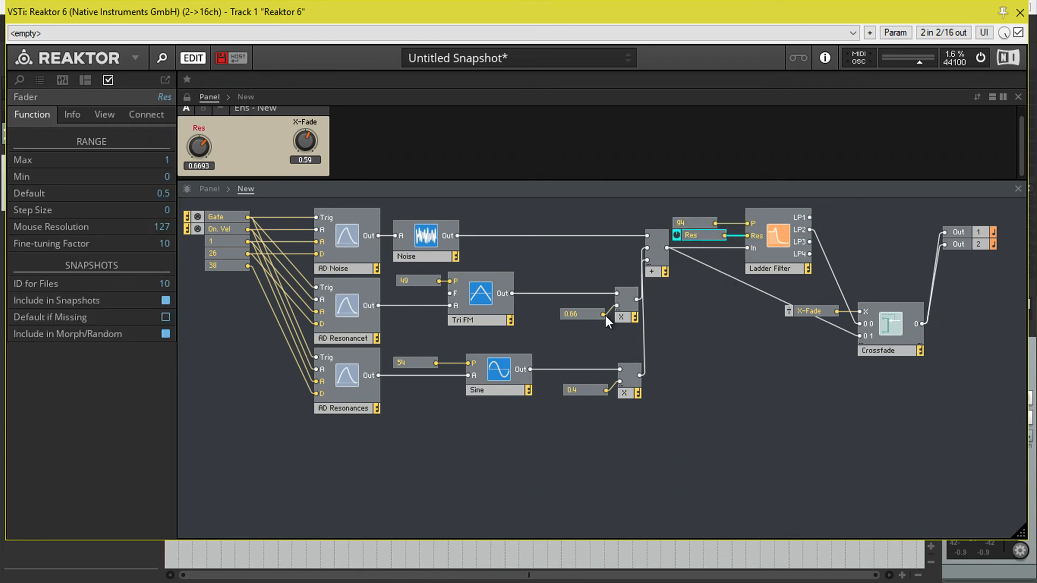
{"action": "key", "text": "Delete"}
{"action": "left_click_drag", "start_coordinate": [603, 315], "coordinate": [752, 232]}
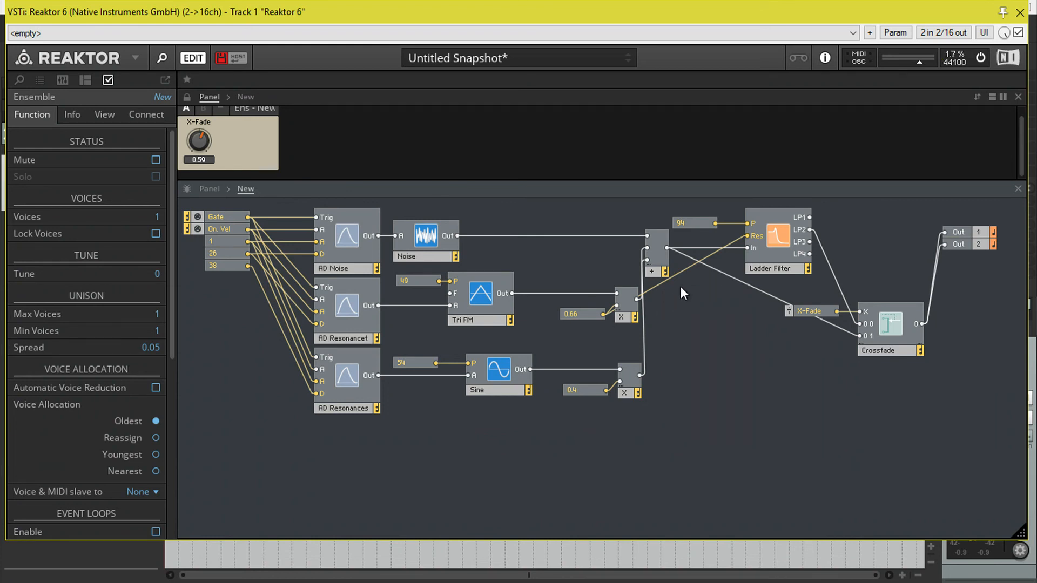
Move the 0.66 constant up, above the wire running from the Noise module to the adder
{"action": "left_click", "coordinate": [571, 314]}
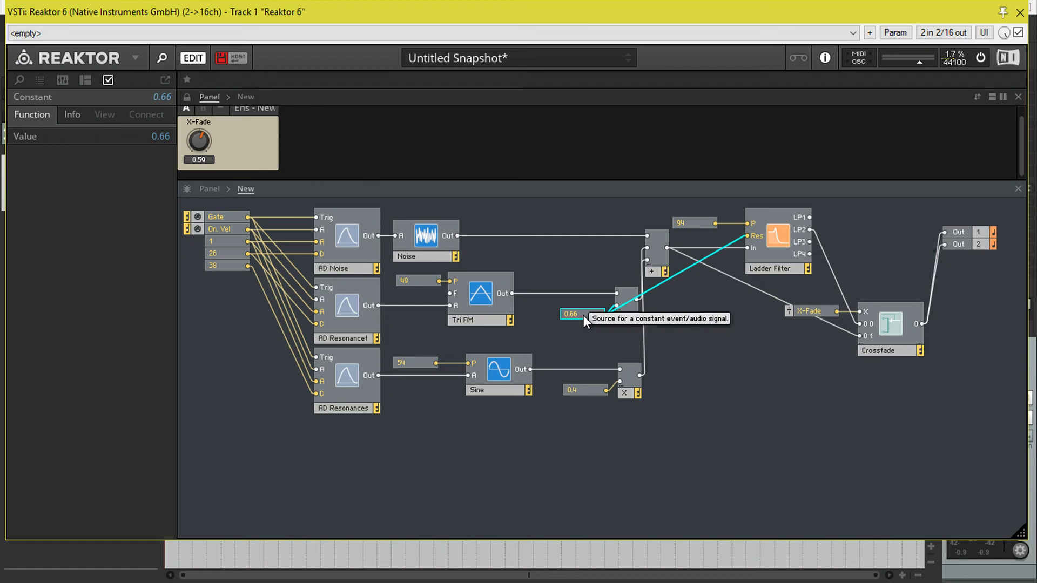
{"action": "left_click_drag", "start_coordinate": [583, 315], "coordinate": [569, 210]}
{"action": "left_click", "coordinate": [715, 354]}
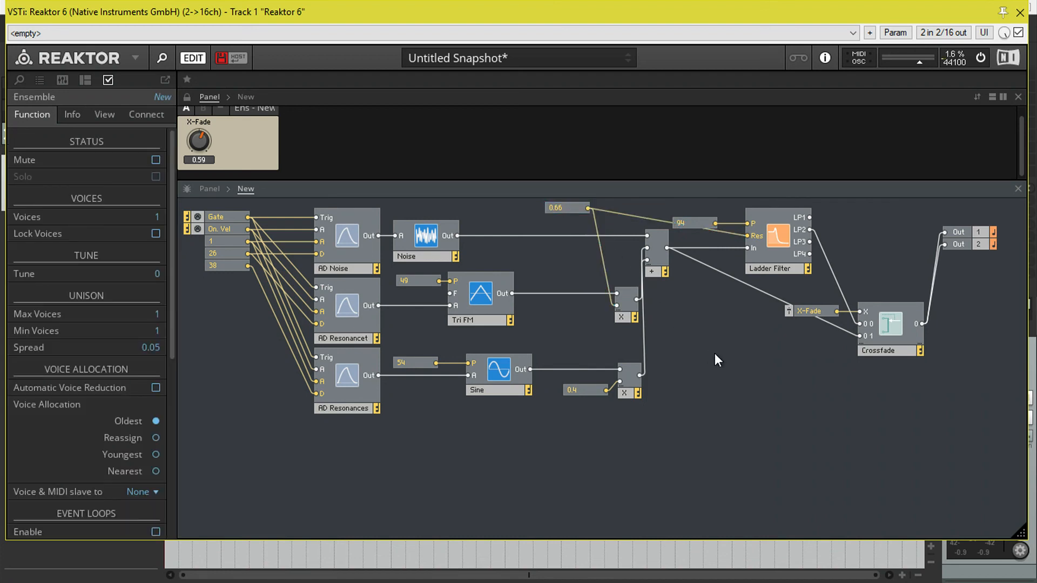